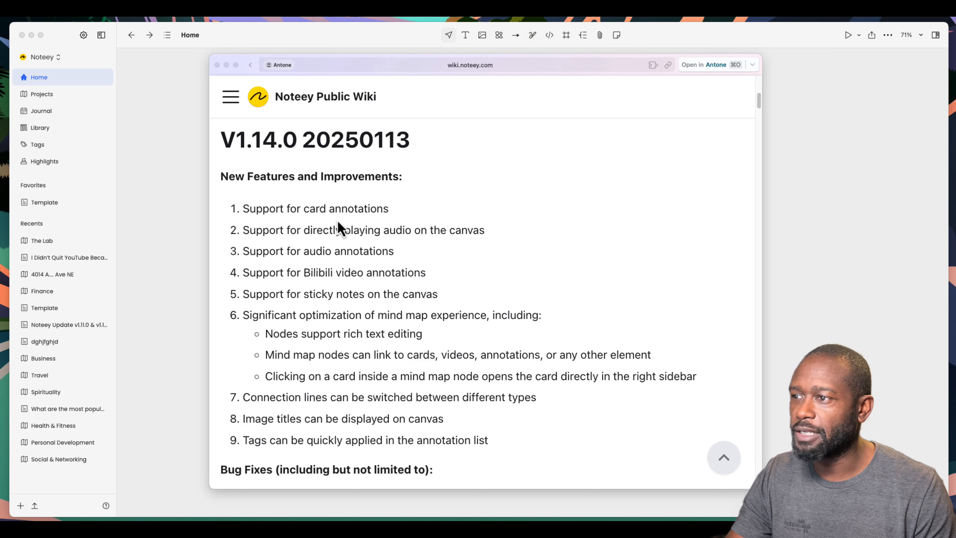
Review the V1.14.0 new features list in the changelog, from card annotations through tags in the annotation list.
drag(304, 208, 399, 222)
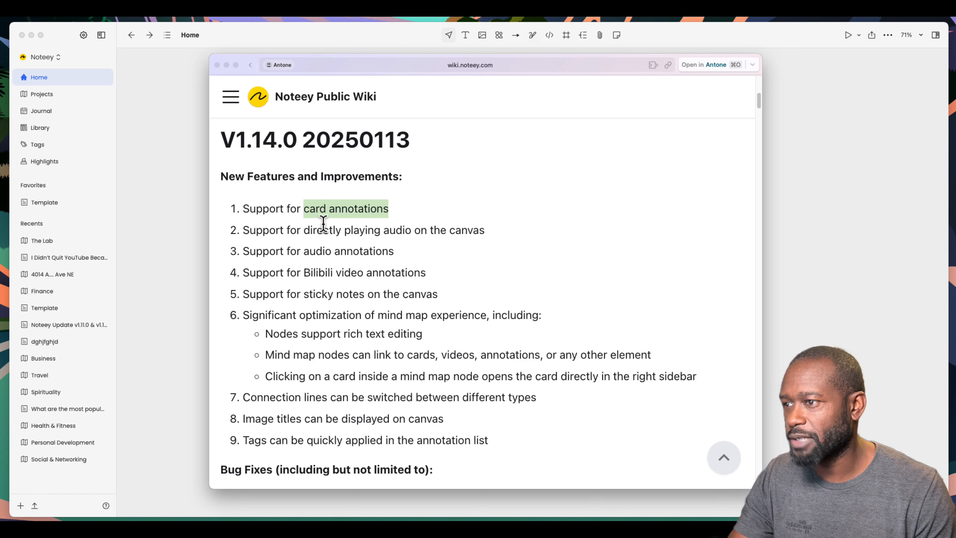
drag(343, 230, 505, 236)
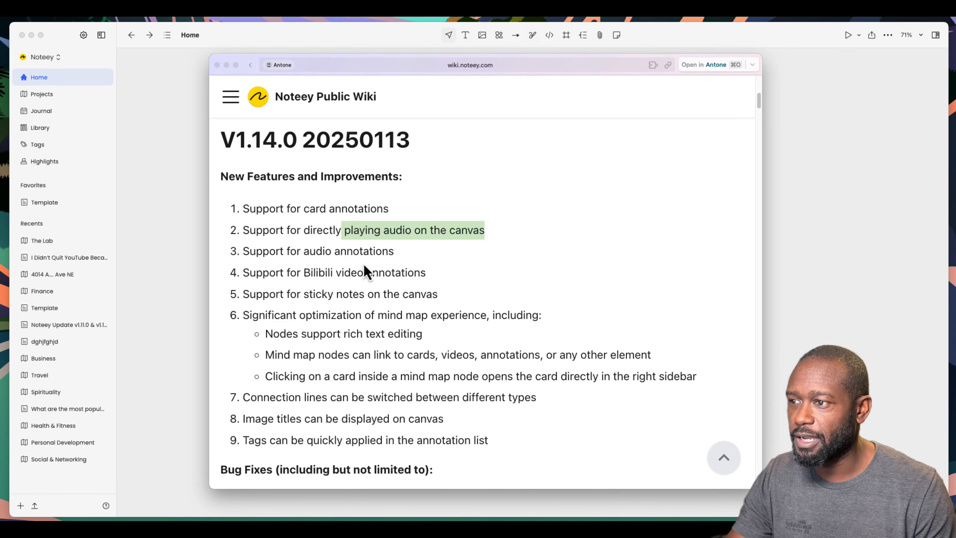
drag(305, 250, 394, 252)
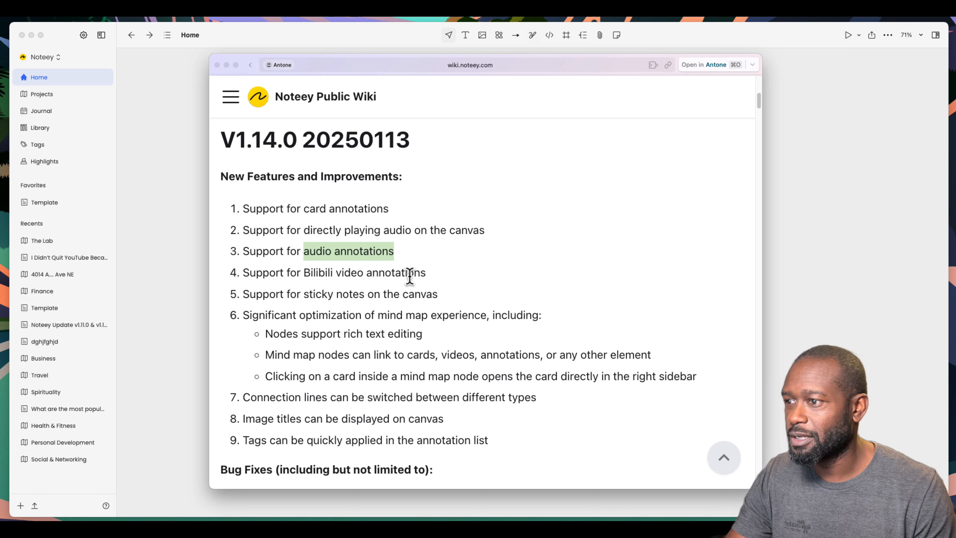
double_click(309, 271)
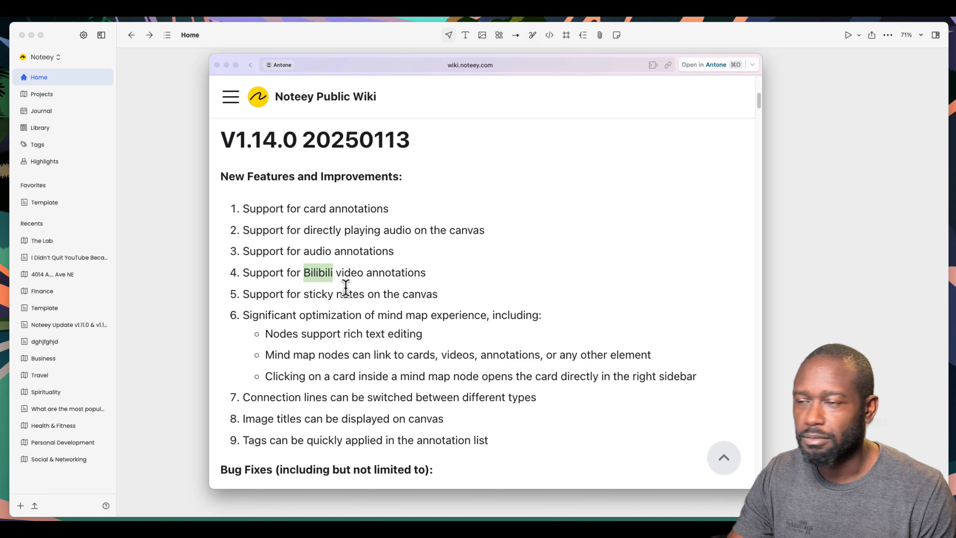
drag(308, 294, 426, 306)
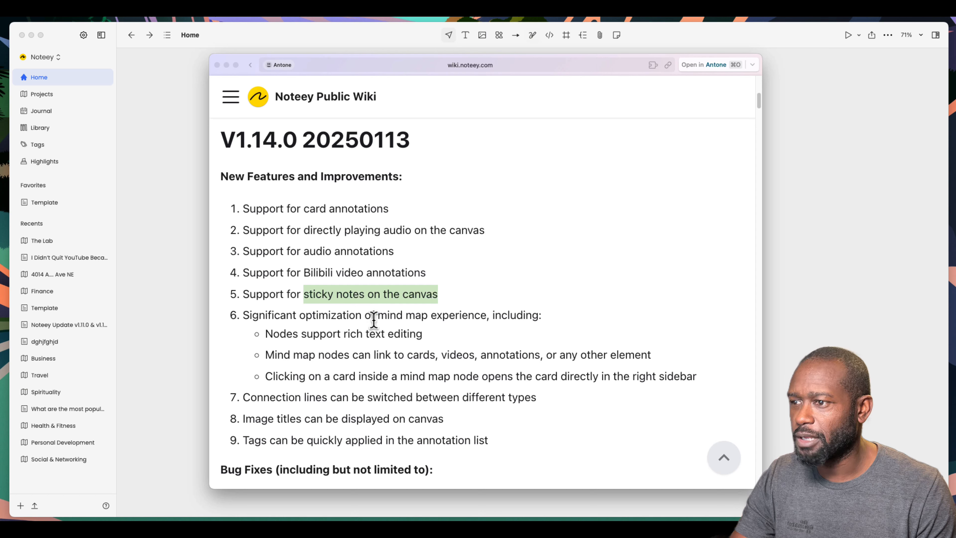
drag(378, 315, 427, 315)
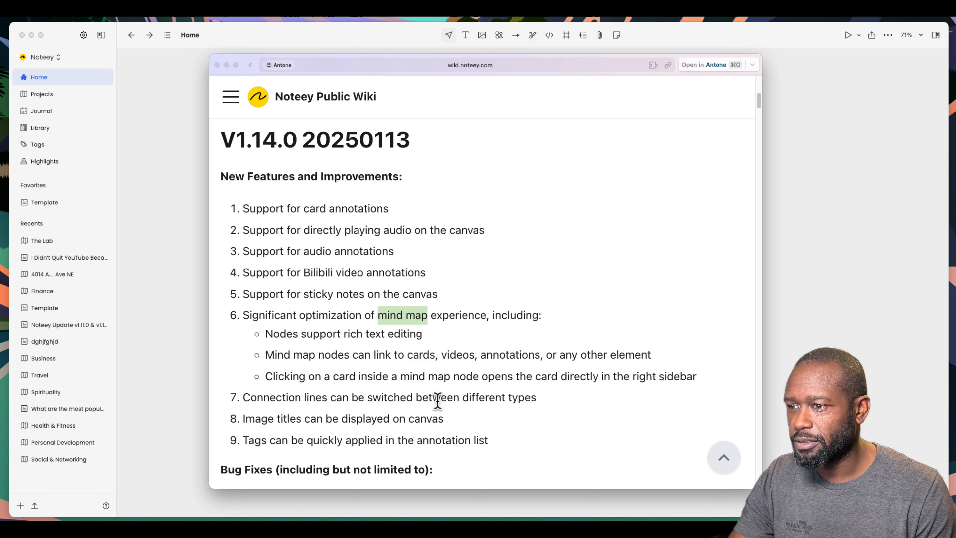
drag(535, 396, 470, 397)
click(475, 400)
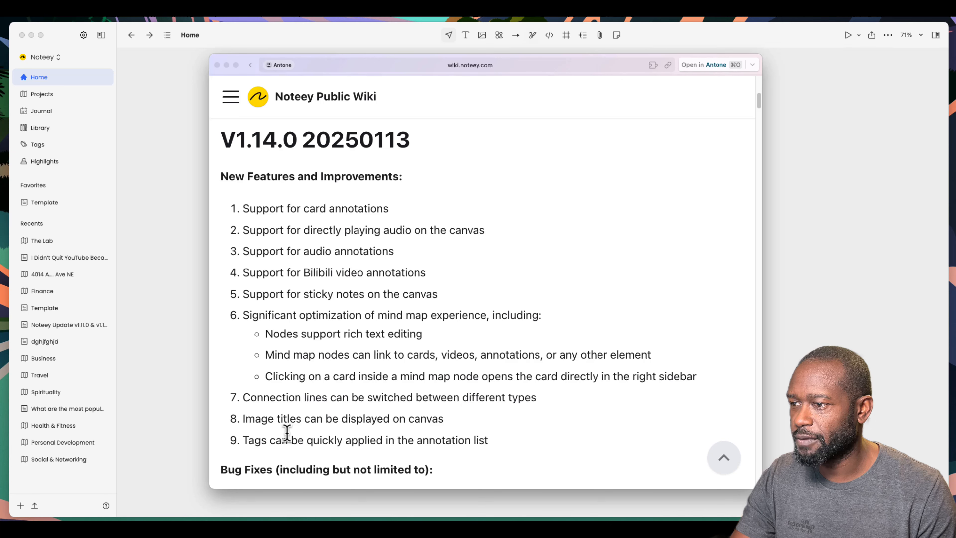
drag(245, 418, 432, 419)
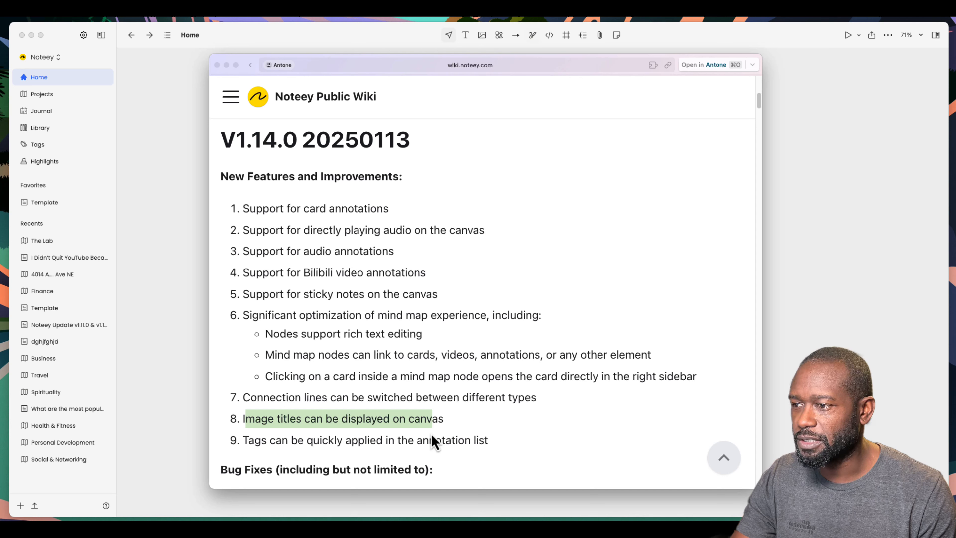
click(311, 441)
drag(245, 441, 469, 439)
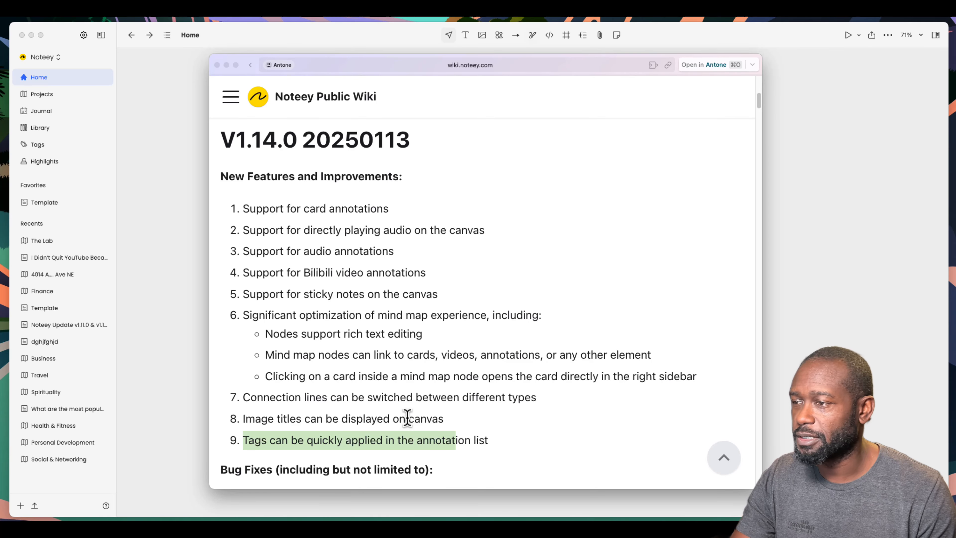
Examine the V1.14.1 changelog entries, covering the added audio formats and the list of fixed issues.
scroll(396, 351, up, 5)
scroll(396, 352, up, 1)
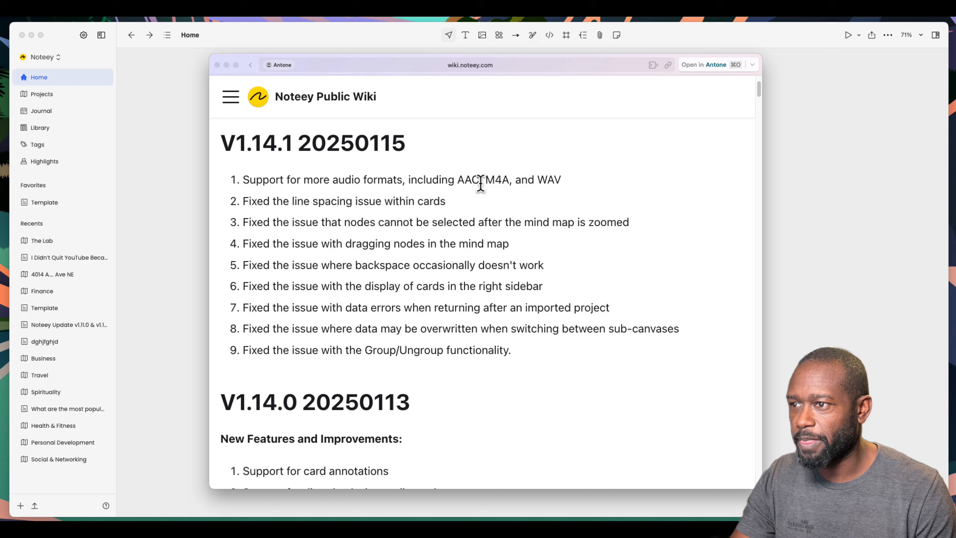
double_click(553, 180)
drag(530, 180, 364, 180)
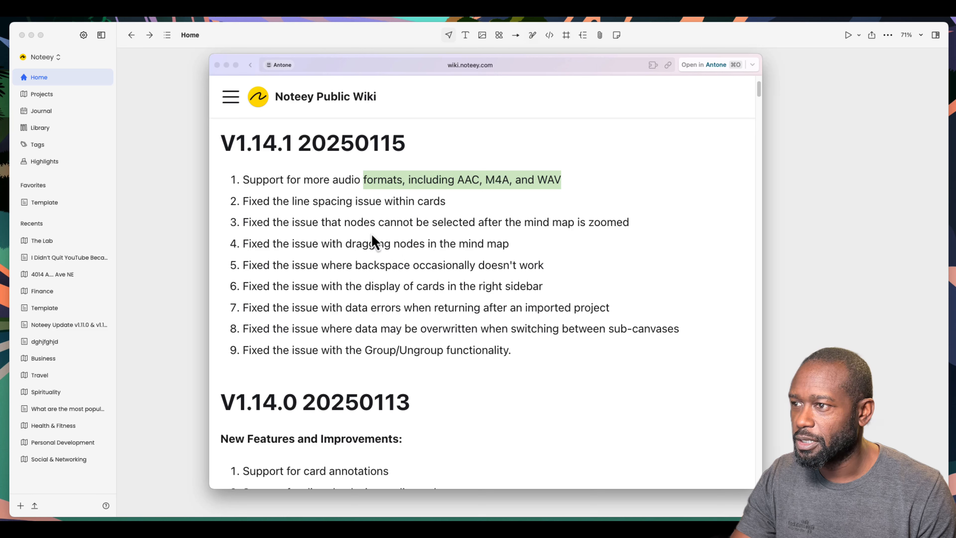
click(331, 204)
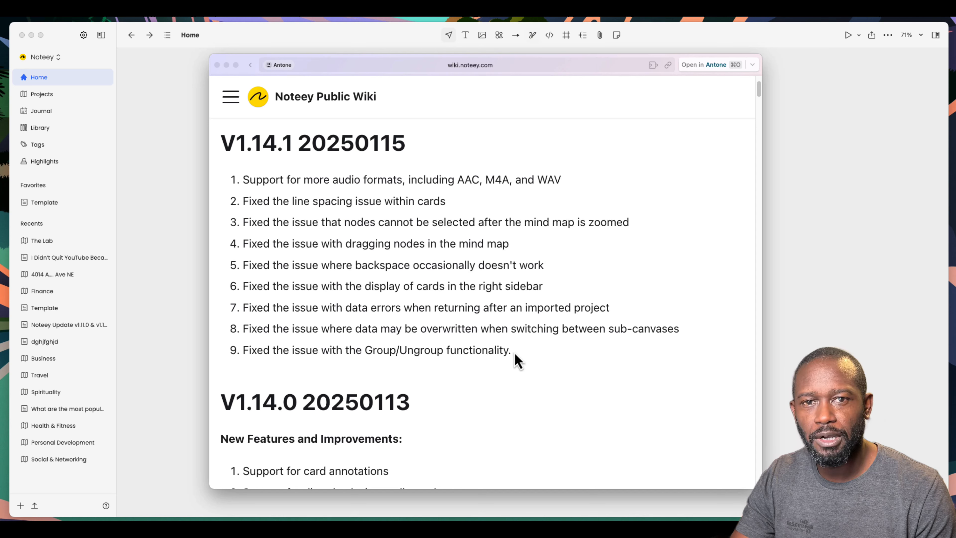
drag(514, 355, 241, 199)
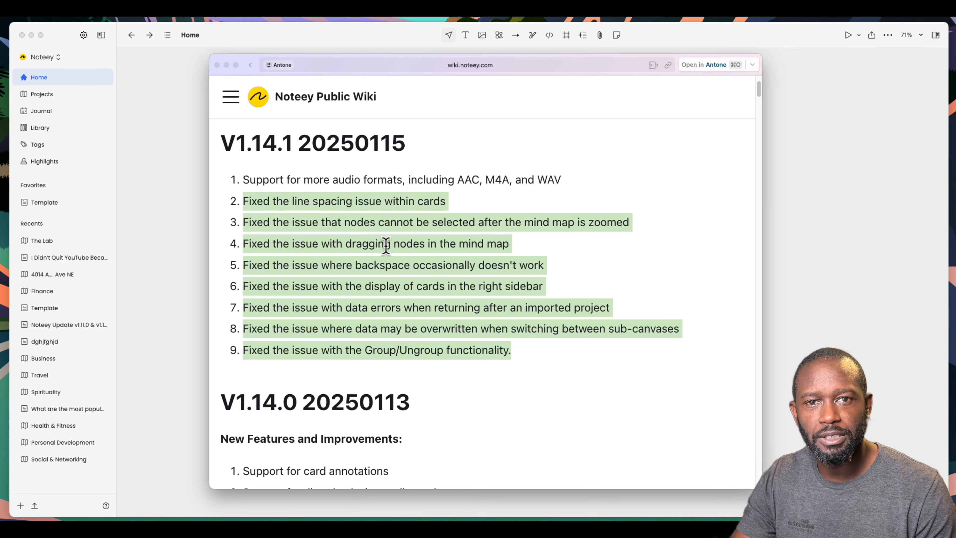
click(394, 266)
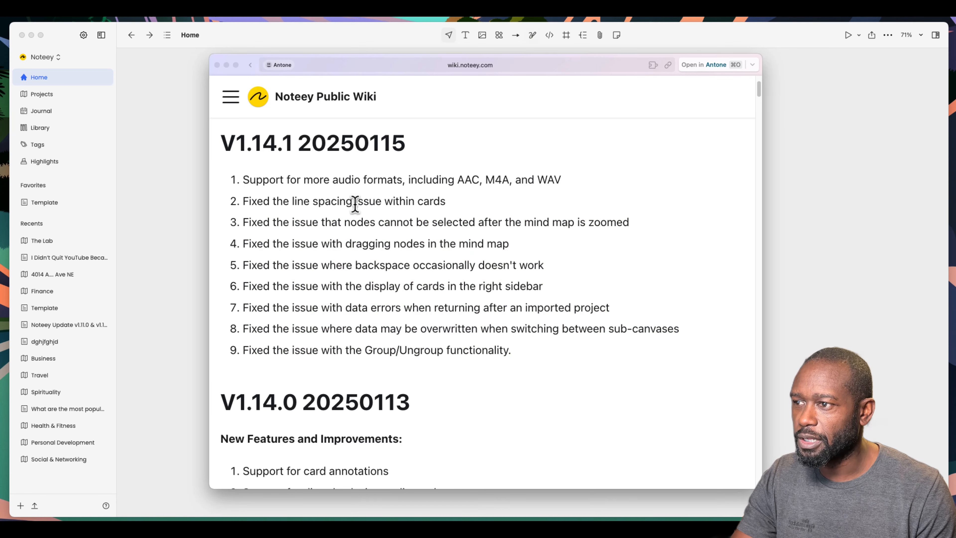
drag(313, 203, 445, 203)
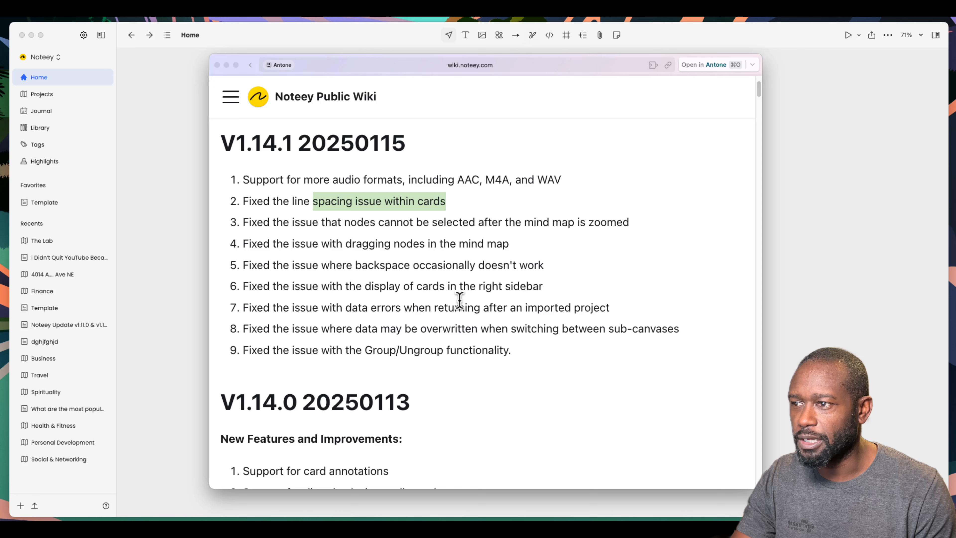
click(468, 327)
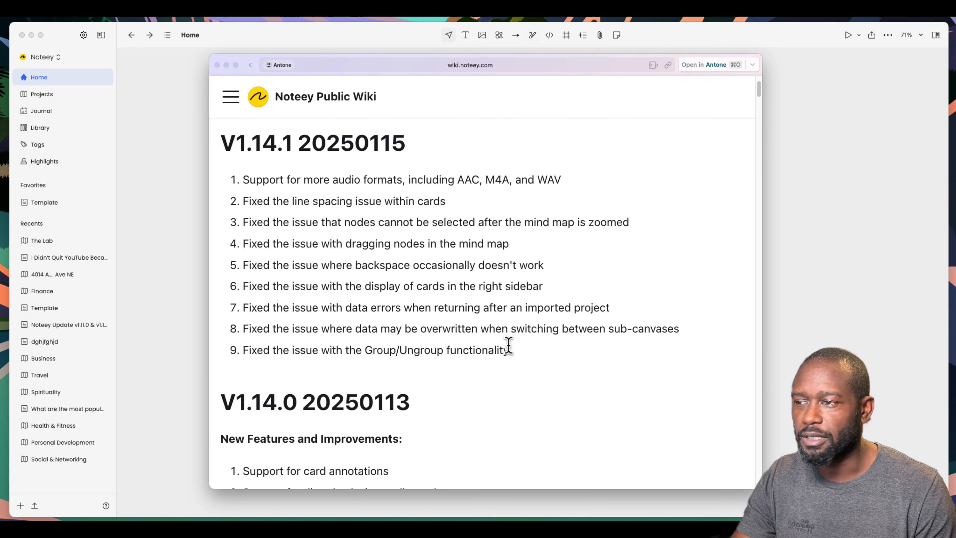
drag(519, 360, 392, 308)
click(452, 287)
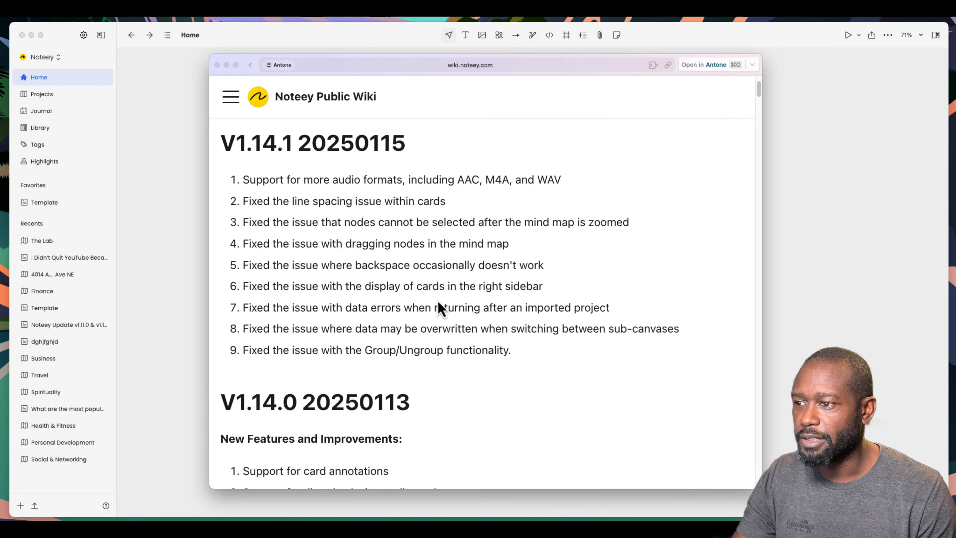
Look over the V1.14.0 and V1.14.1 changelog sections once more and close the changelog preview.
scroll(446, 327, down, 10)
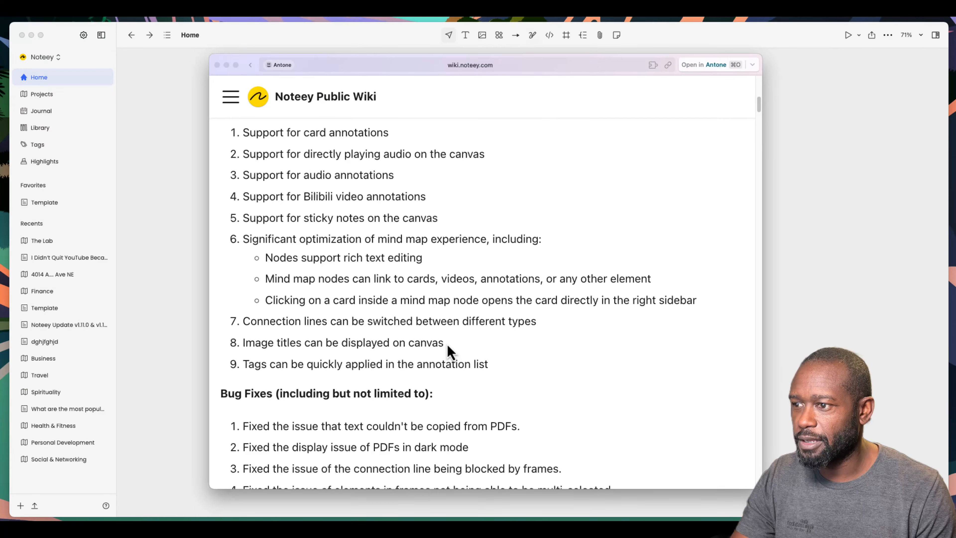
drag(500, 369, 225, 174)
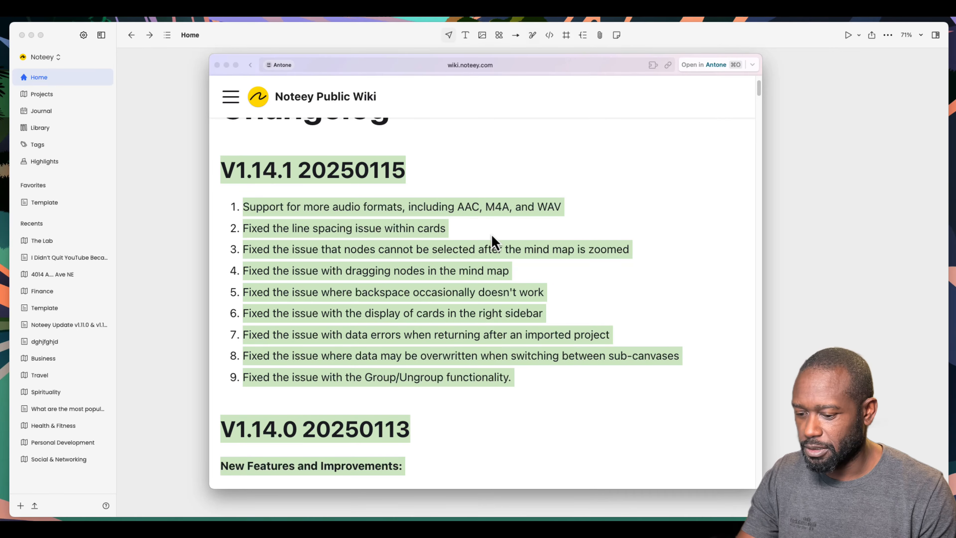
click(173, 180)
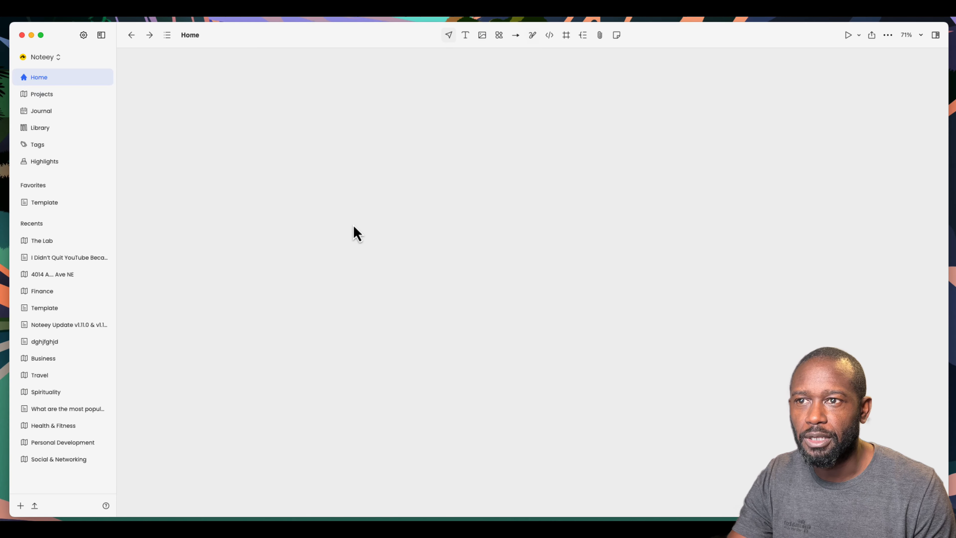
Show the library sidebar beside the canvas and examine its type, project and tag filter options.
click(936, 36)
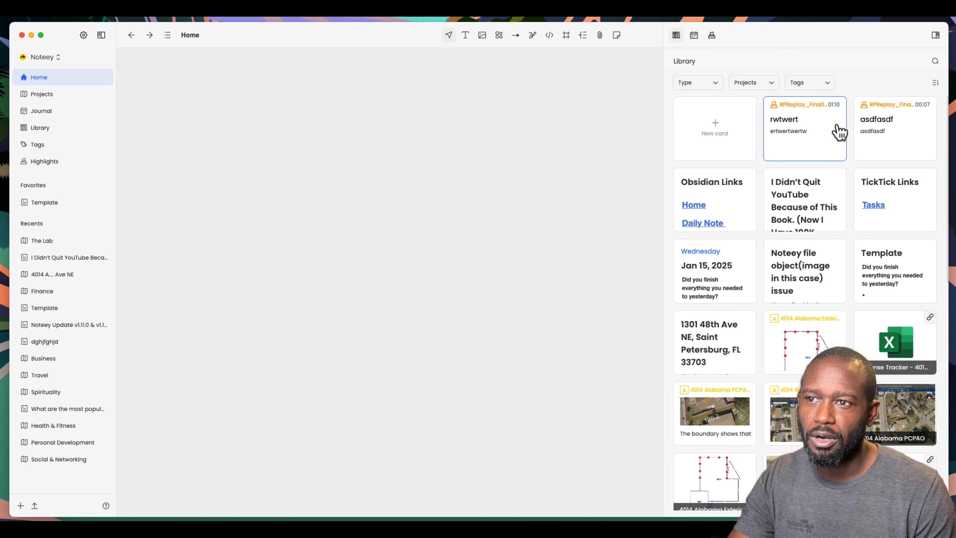
click(719, 86)
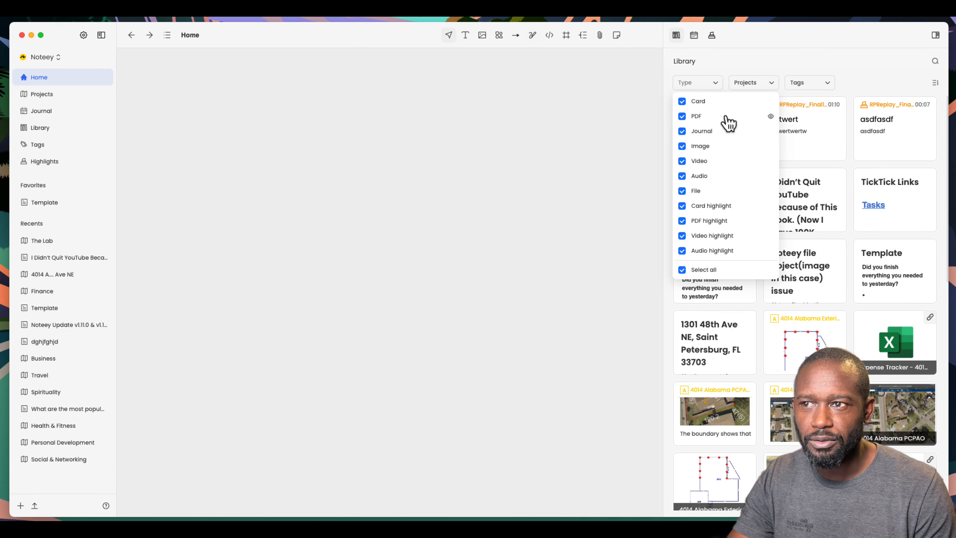
click(765, 80)
click(765, 81)
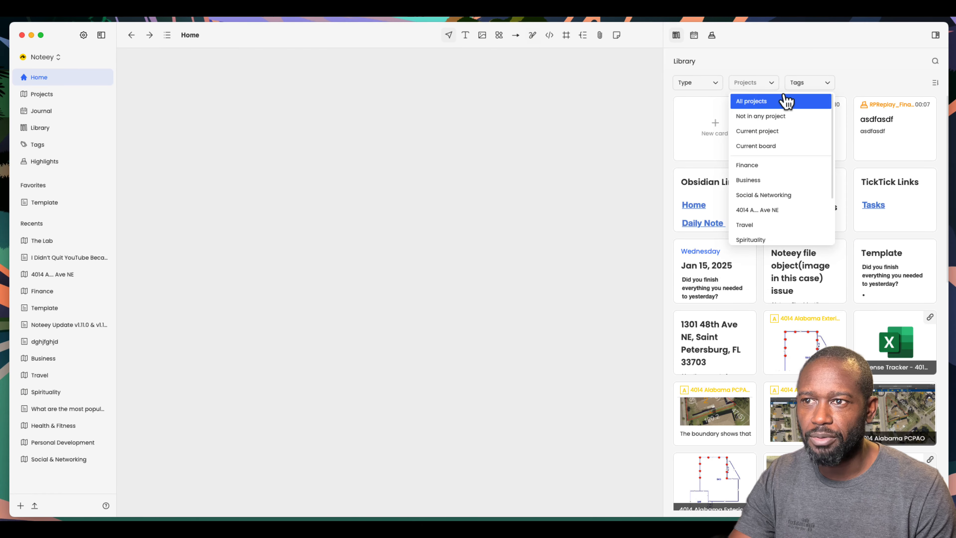
click(814, 82)
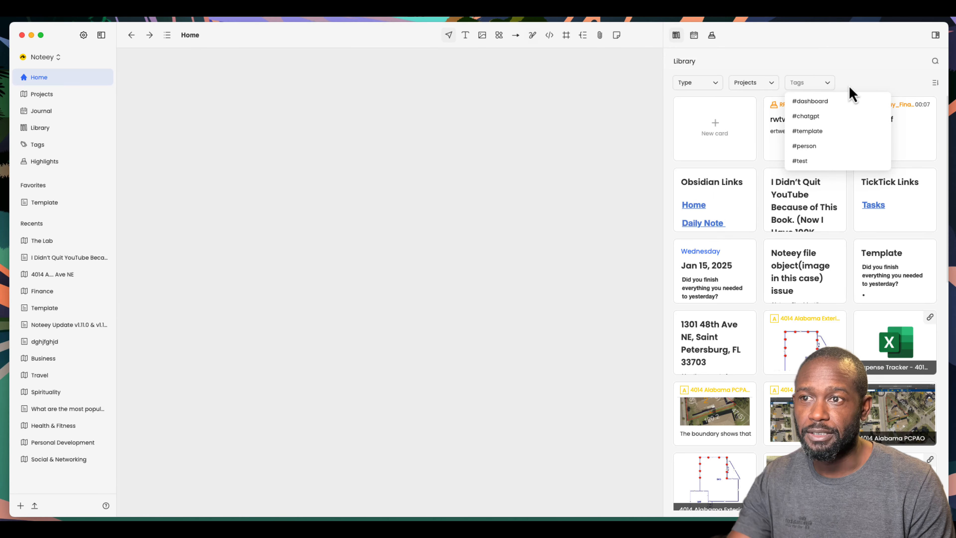
click(857, 81)
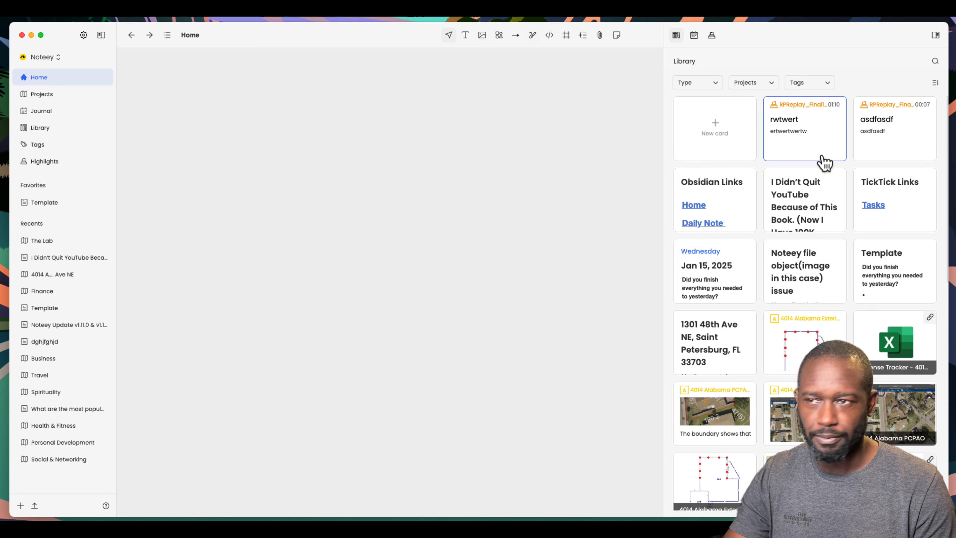
Go to the Jan 17, 2025 journal page in the sidebar, check the date picker, and enter the text "vbzvbdfbadf".
click(695, 35)
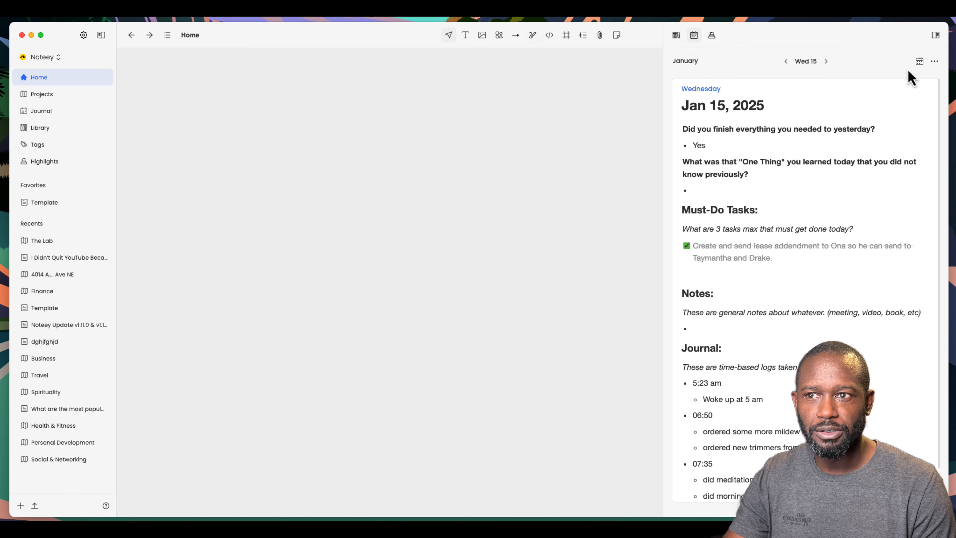
click(826, 61)
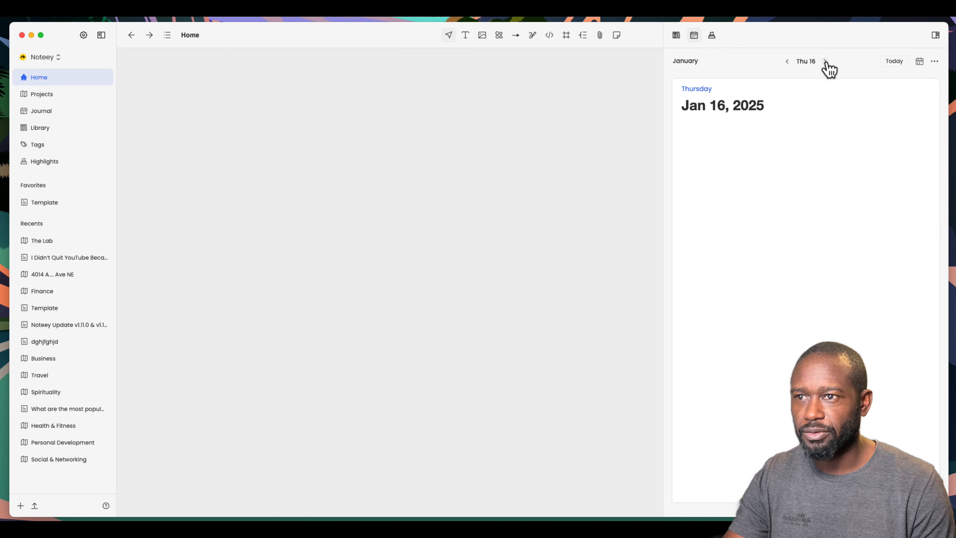
click(825, 62)
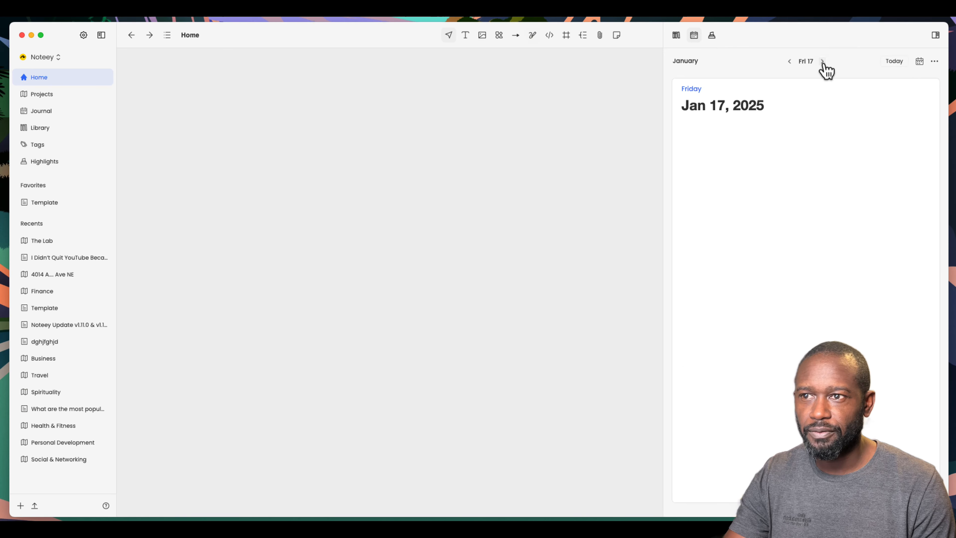
click(919, 61)
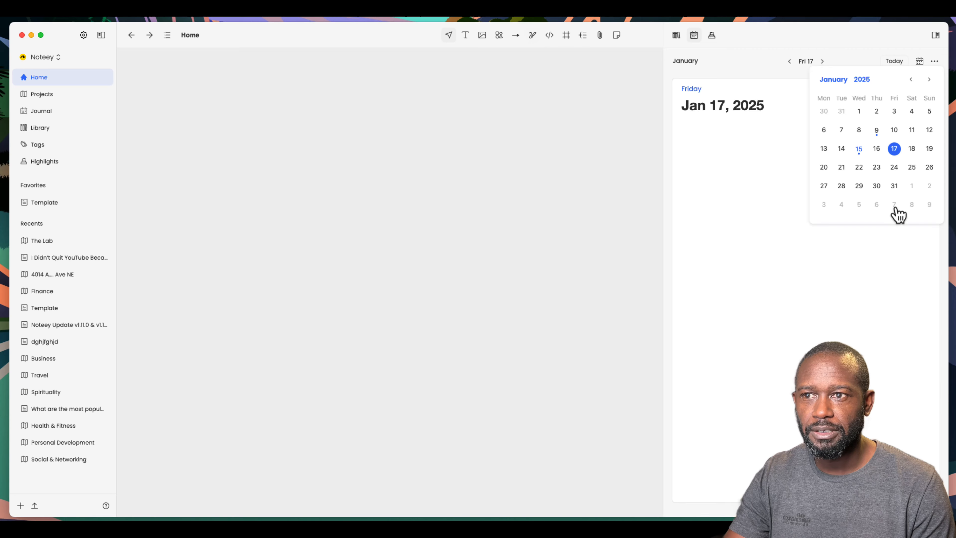
click(875, 60)
click(805, 133)
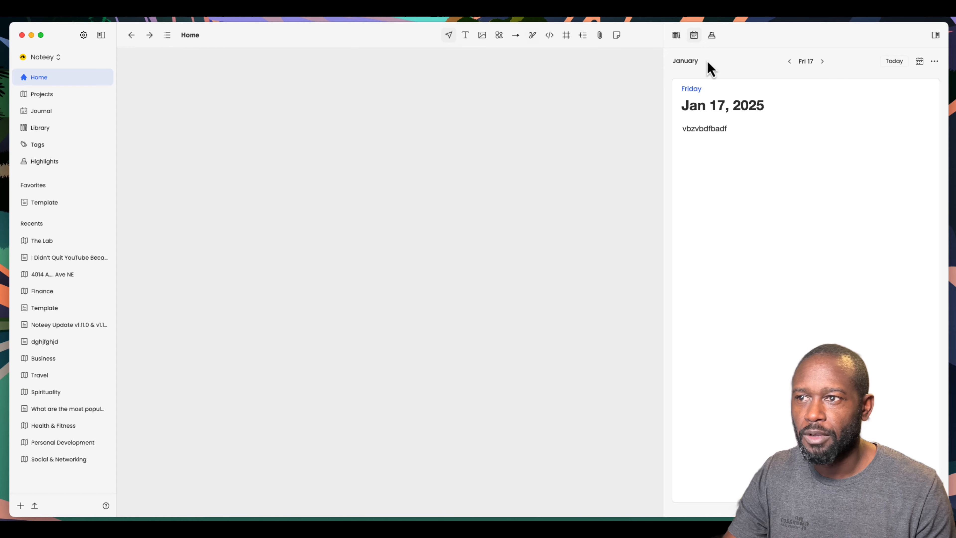
Show the highlights in the sidebar and examine their type and project filter options.
click(711, 35)
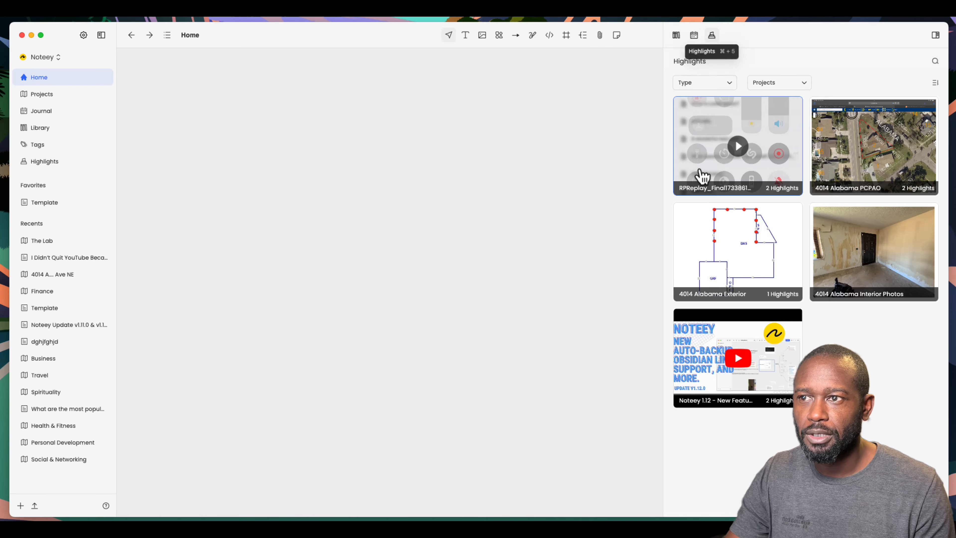
click(729, 86)
click(783, 81)
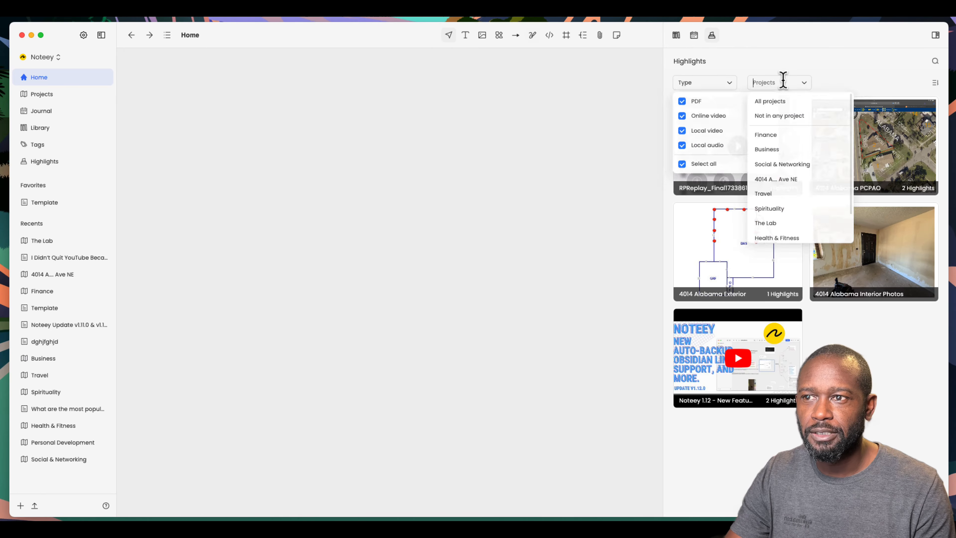
click(818, 61)
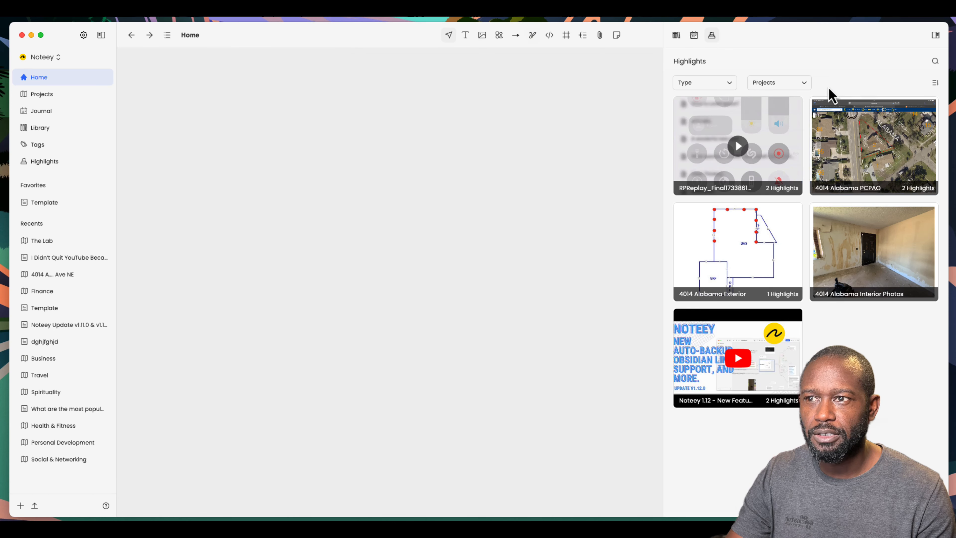
Return the sidebar to the library and browse through its cards and files.
click(675, 35)
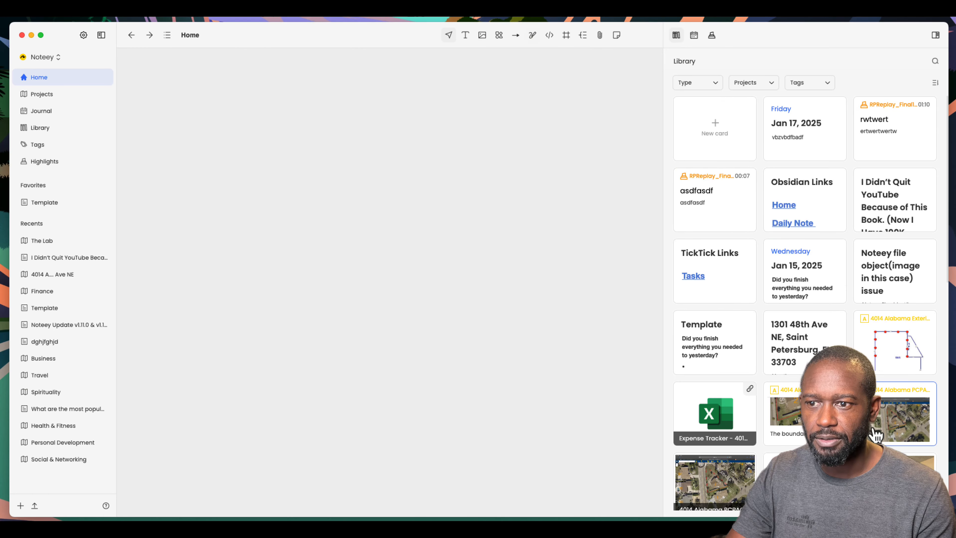
scroll(875, 435, down, 5)
scroll(886, 384, down, 5)
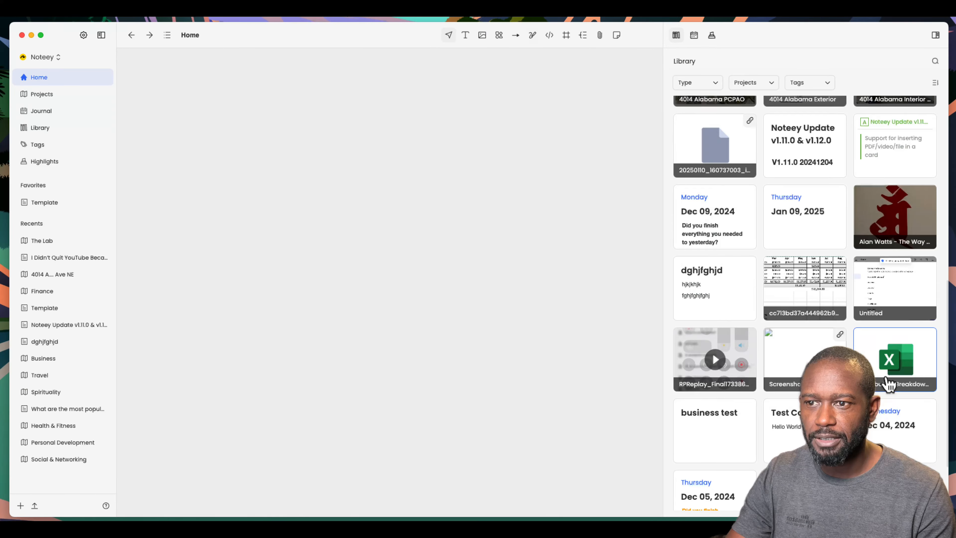
View the highlights in the sidebar once more, and return it to the library.
scroll(885, 384, up, 10)
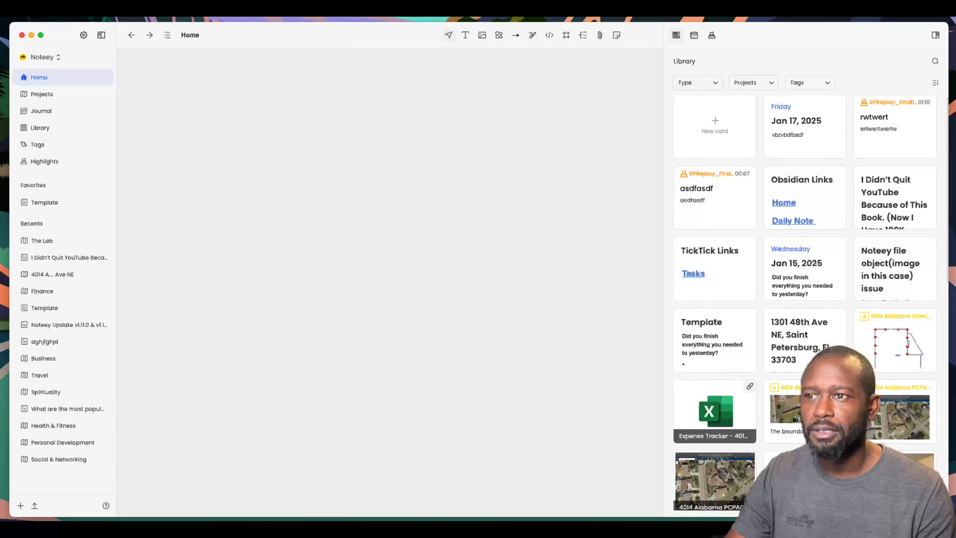
click(711, 35)
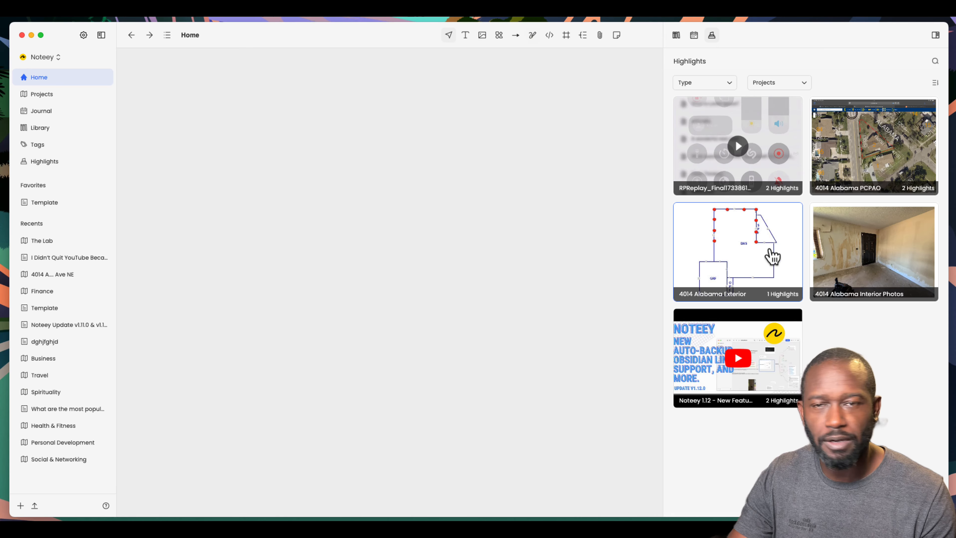
click(676, 35)
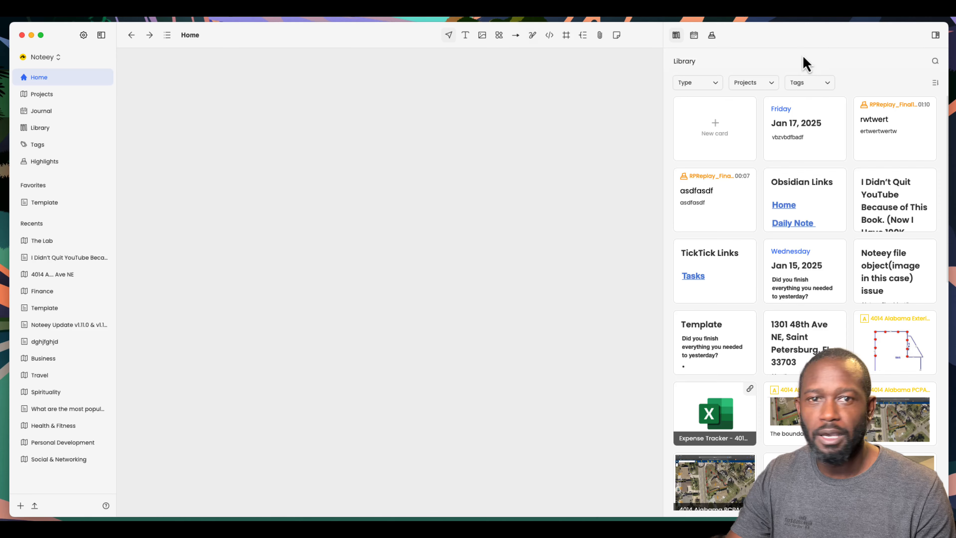
Create a new library card in the sidebar and paste the copied V1.14.1 and V1.14.0 changelog into its body.
click(717, 129)
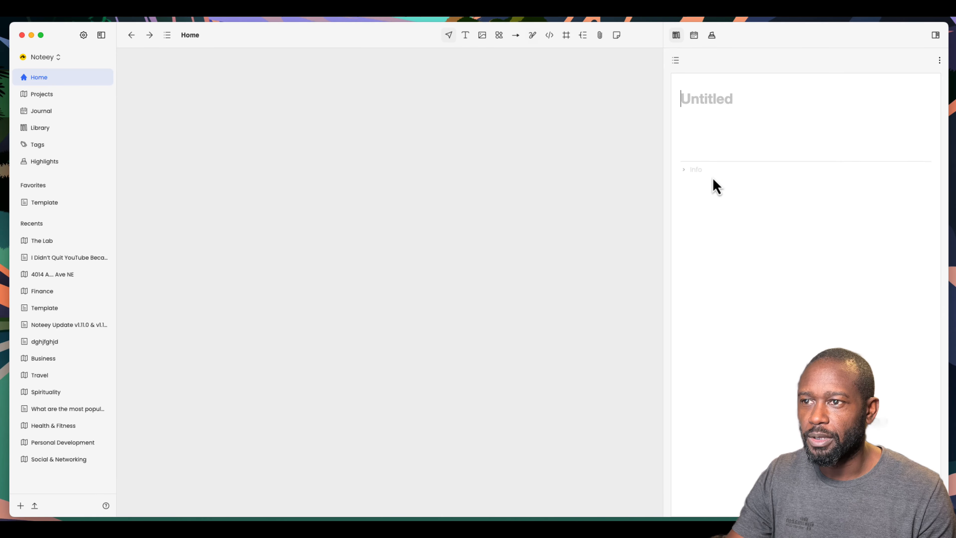
click(704, 138)
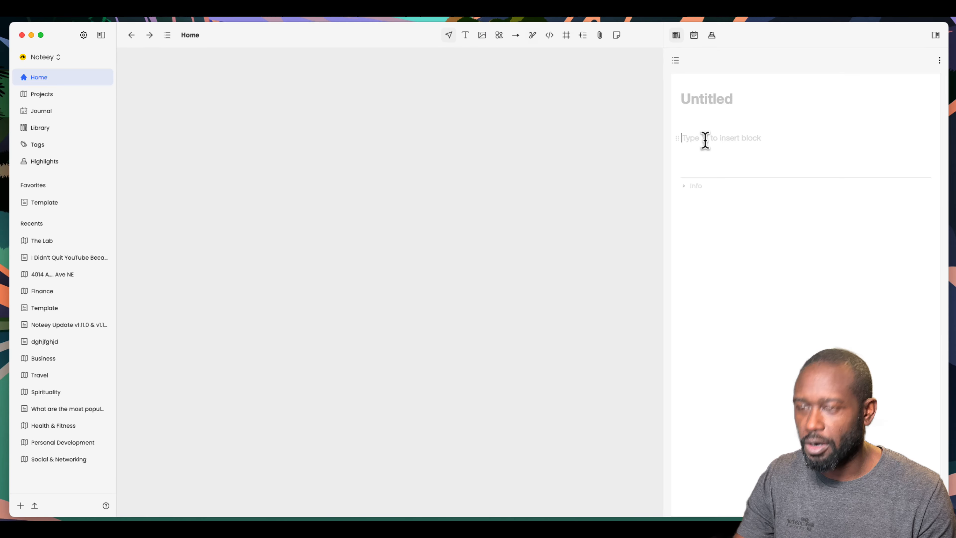
key(super+v)
scroll(728, 170, down, 2)
scroll(729, 171, up, 5)
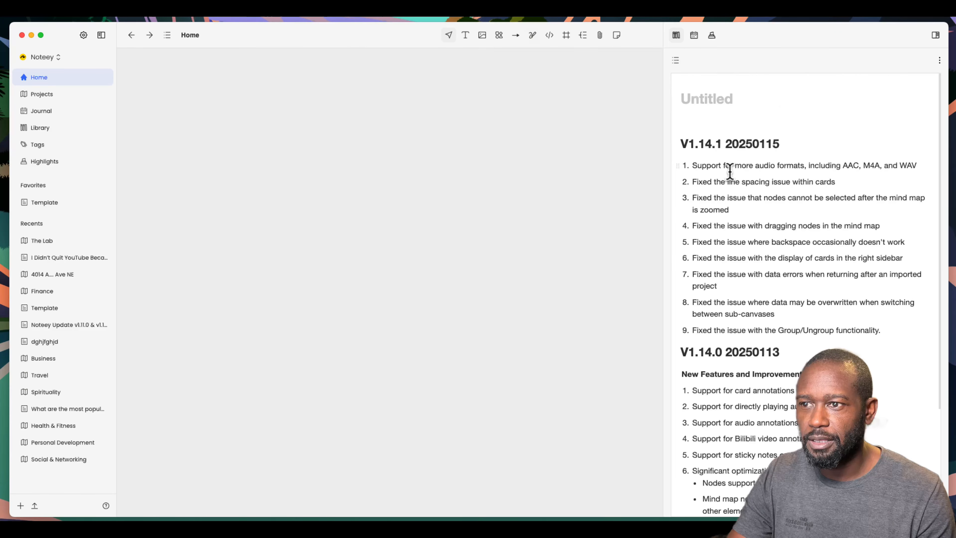
Title the card "Noteey V1.14.0 and V1.14.1", reusing the version number from its V1.14.0 heading.
click(712, 97)
text(Noteey)
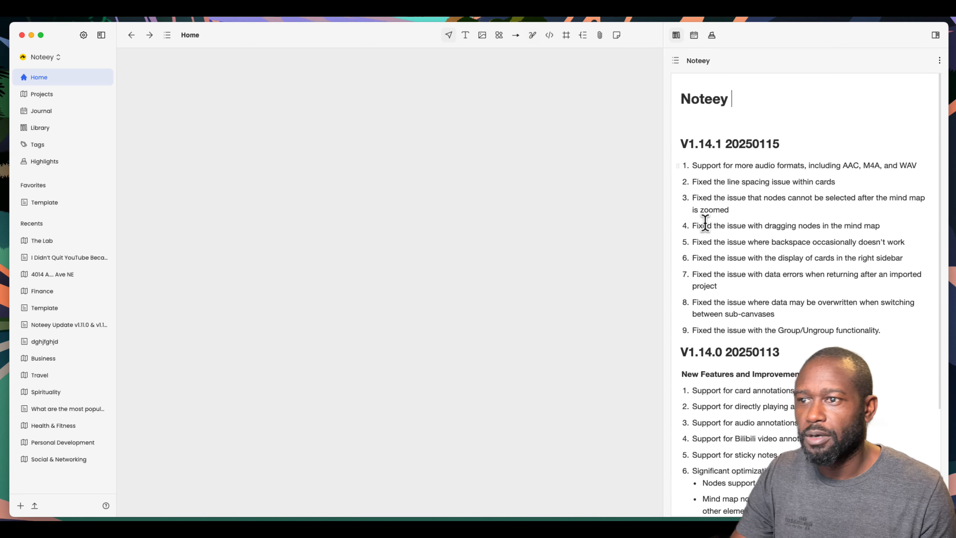
drag(722, 352, 680, 354)
key(super+c)
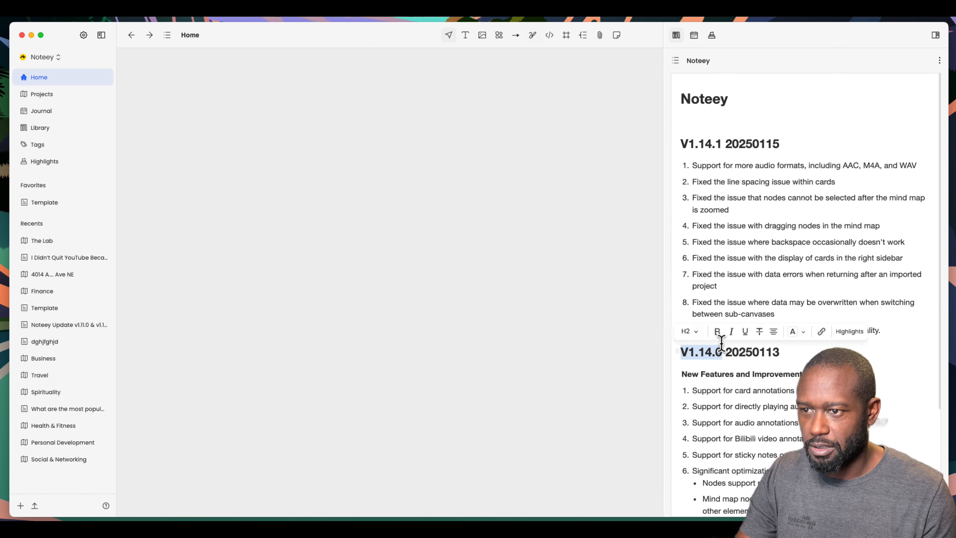
click(738, 82)
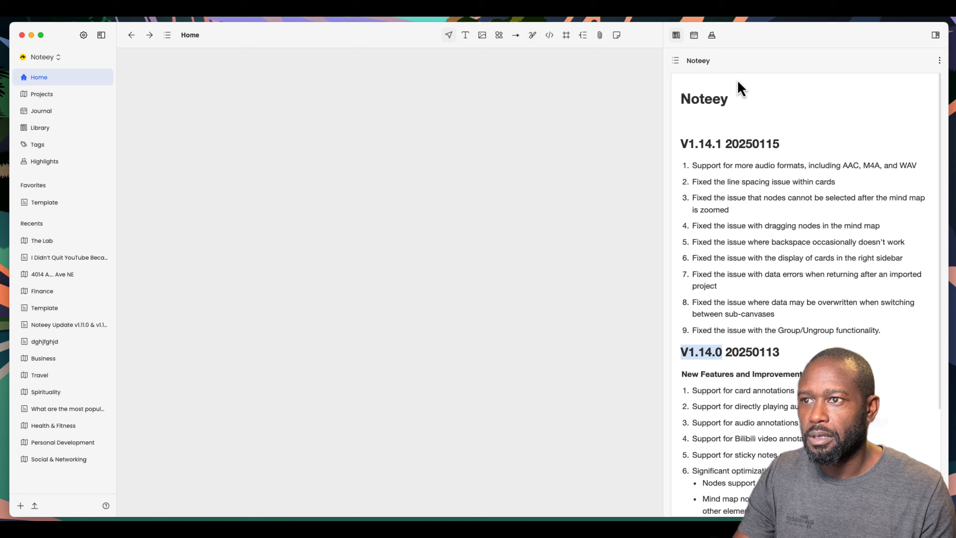
click(733, 99)
key(super+v)
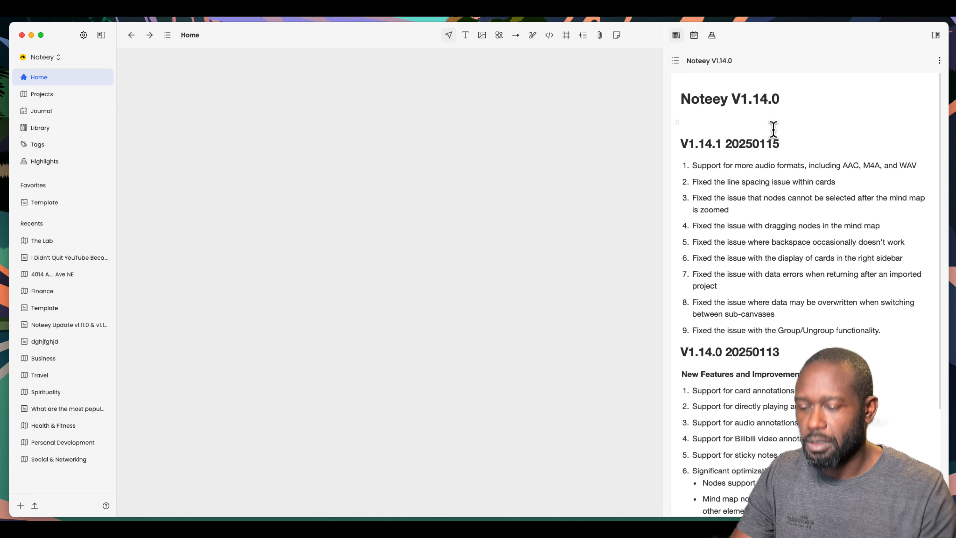
key(super+v)
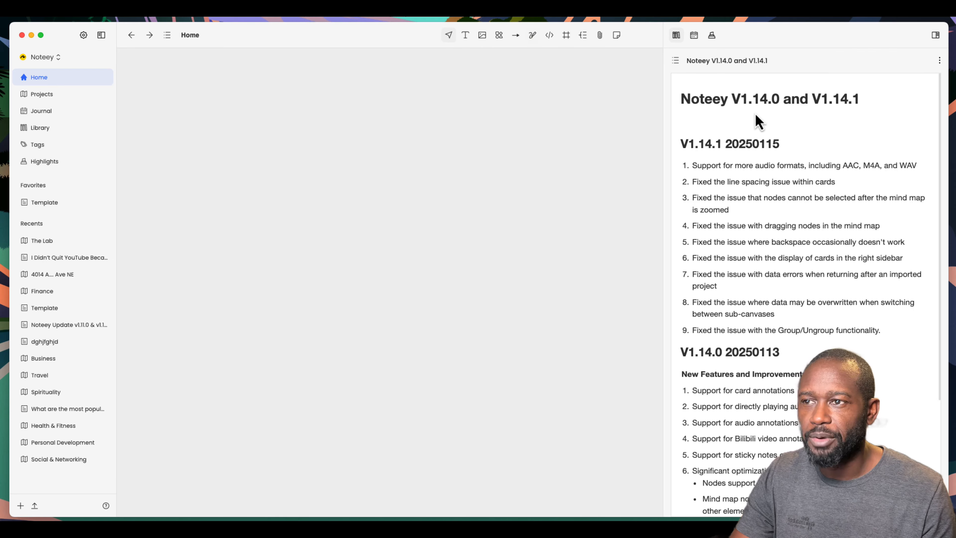
Show the card's side pane and compare its highlights list with its heading outline.
click(676, 62)
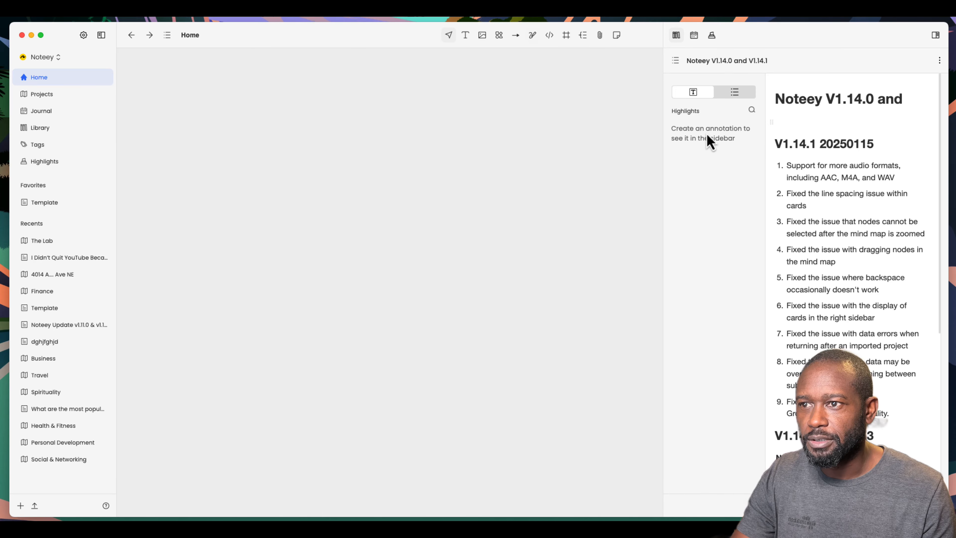
click(735, 94)
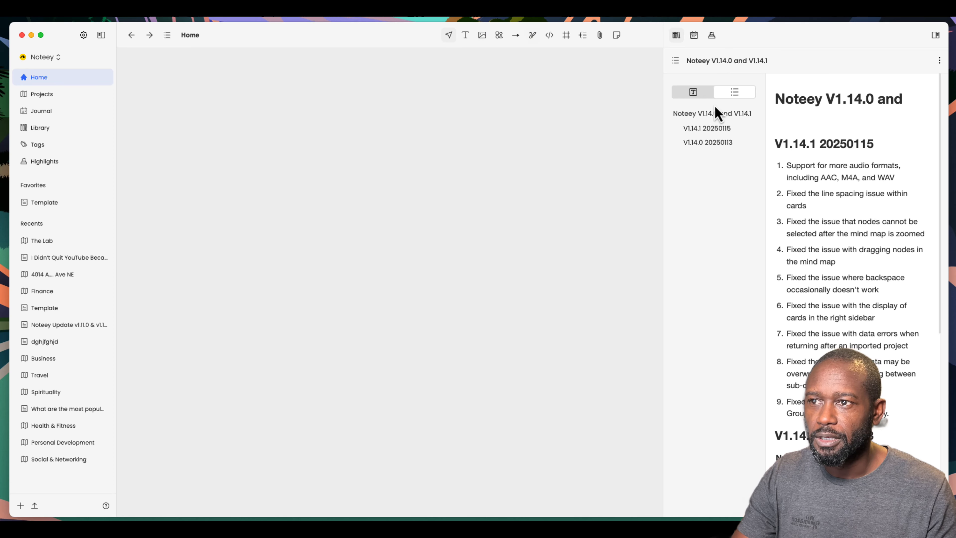
click(695, 94)
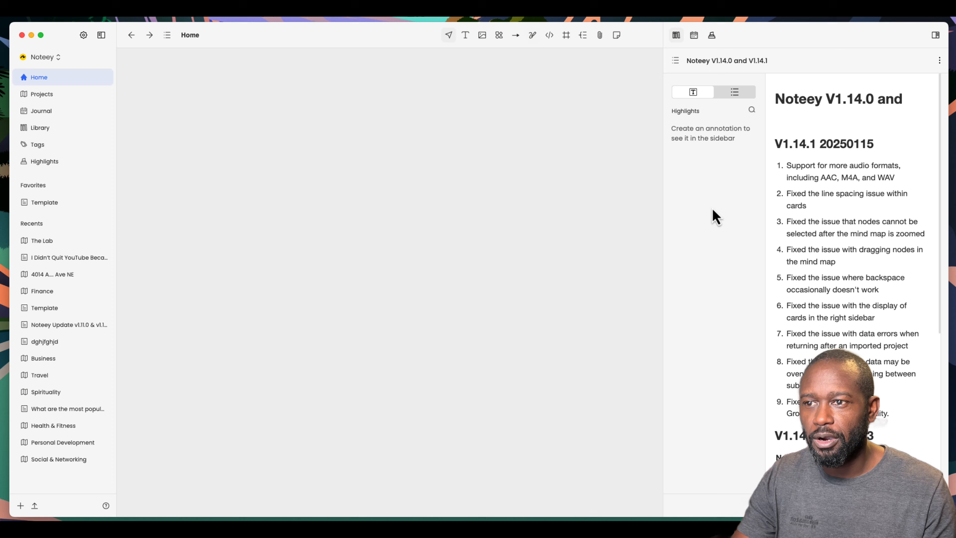
Widen the sidebar so the card's full text formatting options fit beside the highlights list.
drag(898, 181, 788, 166)
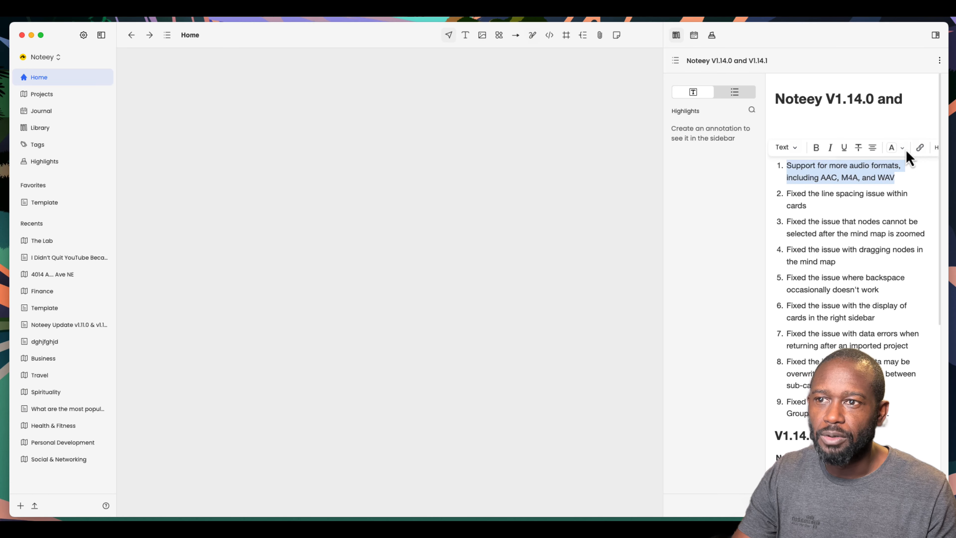
click(892, 151)
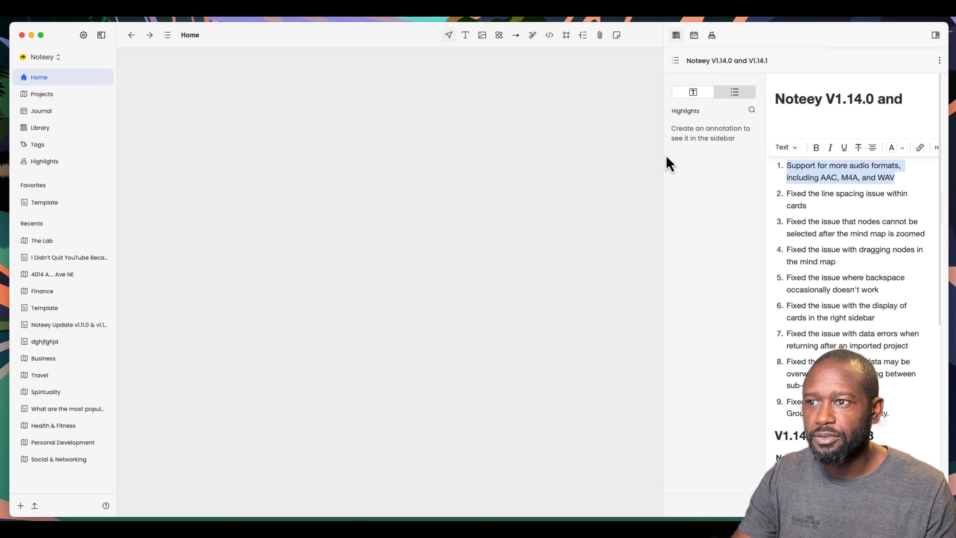
drag(661, 154, 518, 158)
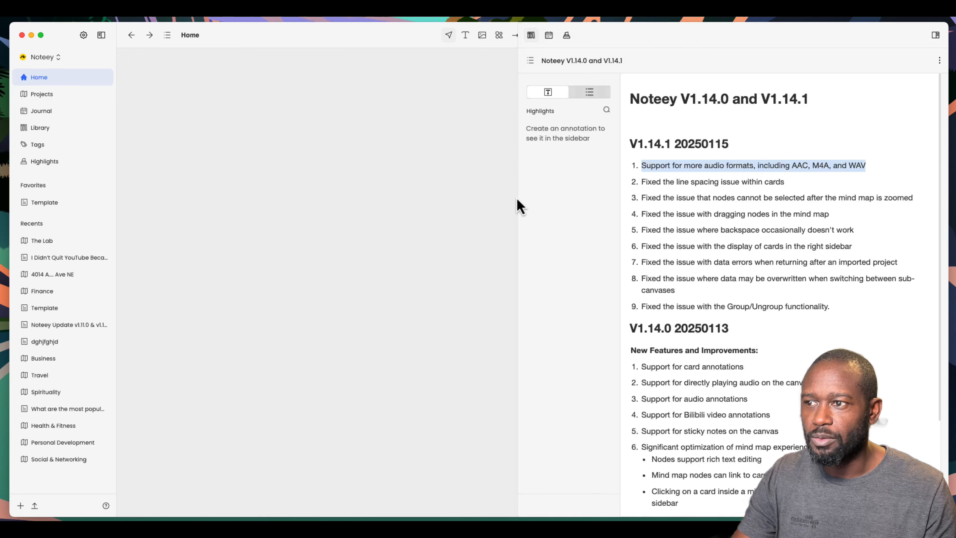
drag(516, 196, 525, 250)
click(770, 183)
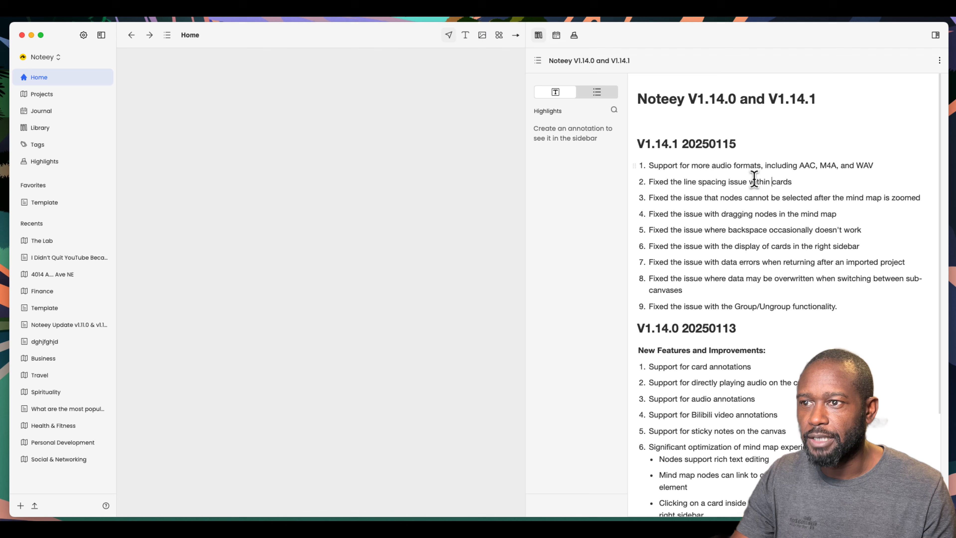
Highlight the changelog item "Support for more audio formats, including AAC, M4A, and WAV" in yellow.
drag(879, 166, 636, 164)
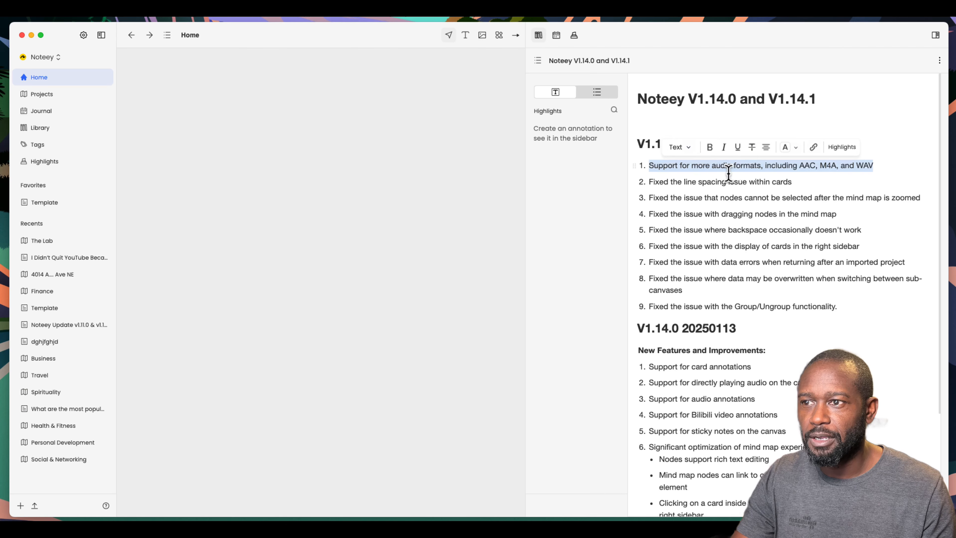
click(843, 148)
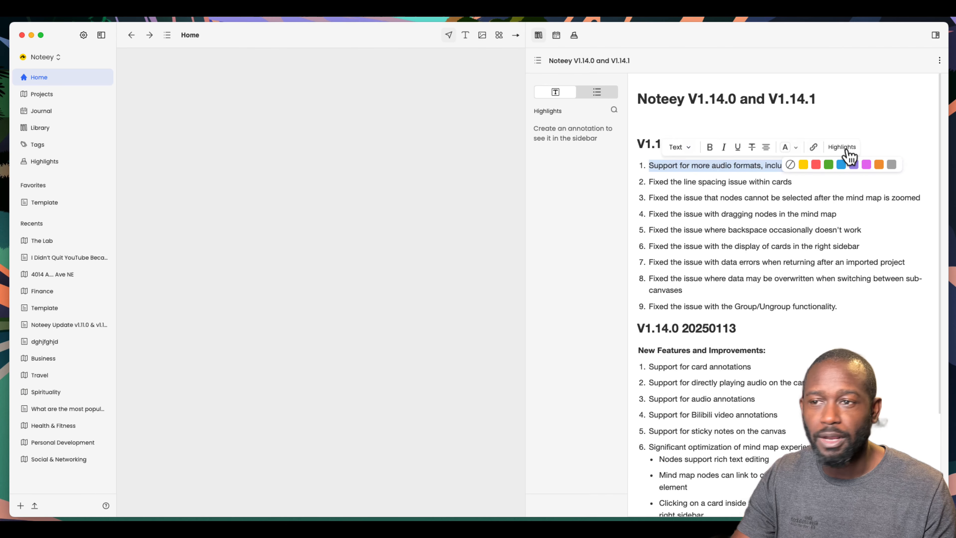
click(803, 164)
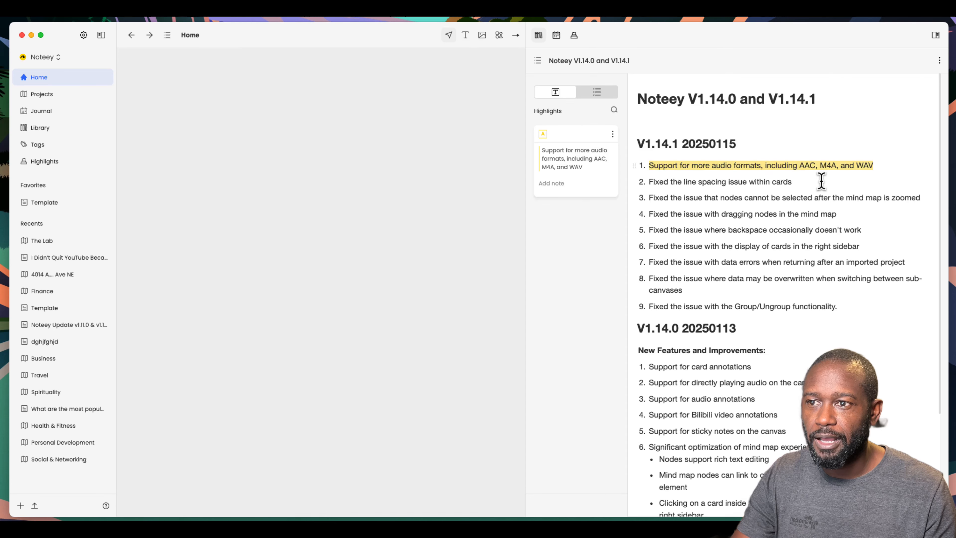
Highlight the changelog item "Fixed the line spacing issue within cards" in green.
drag(650, 182, 792, 182)
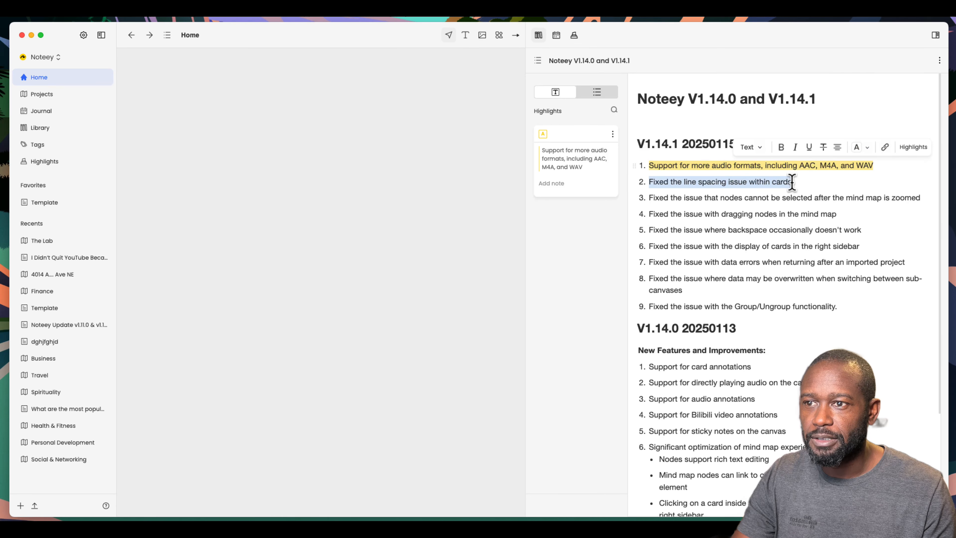
click(912, 148)
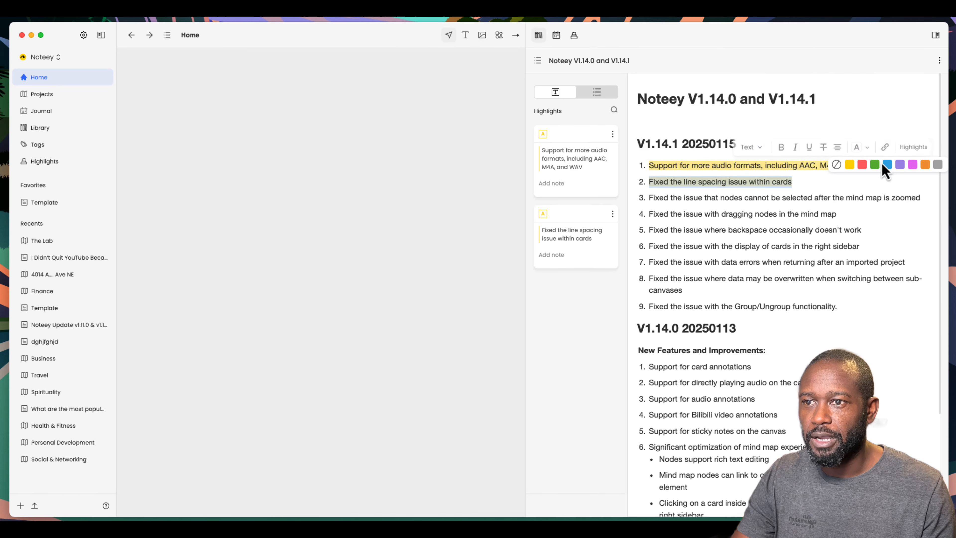
click(874, 164)
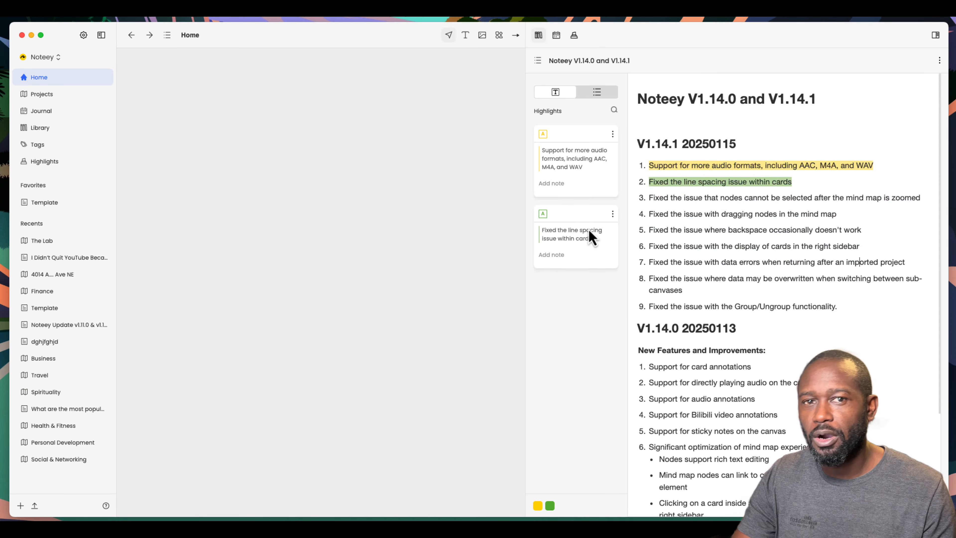
Place the yellow and green highlights from the card's list on the Home canvas, one below the other.
scroll(777, 241, down, 4)
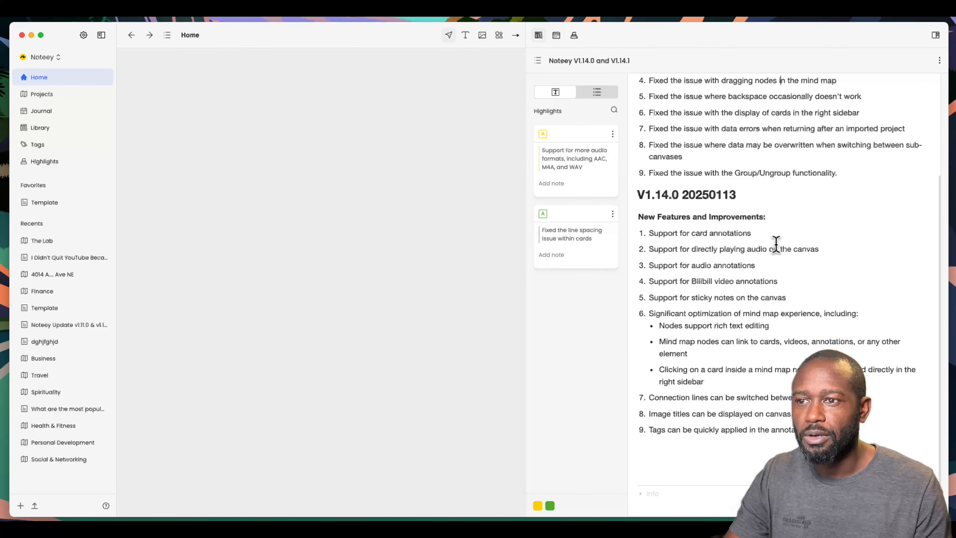
scroll(775, 245, up, 4)
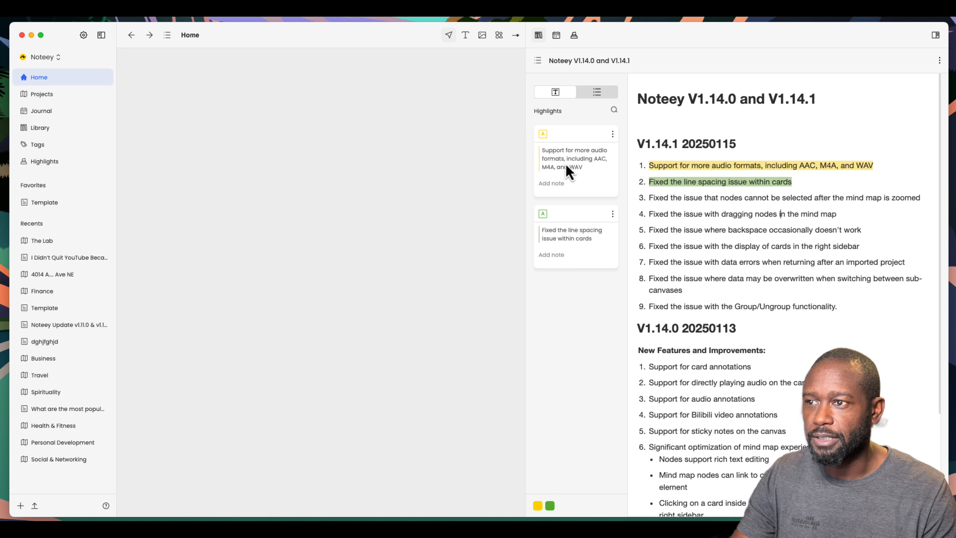
drag(580, 144, 303, 170)
drag(538, 217, 314, 276)
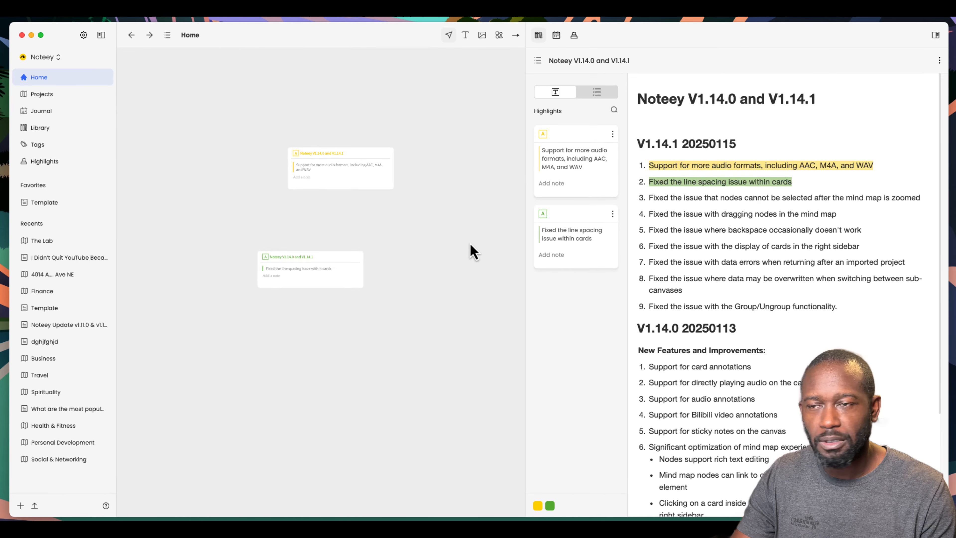
Try to open the note fields of the yellow and green highlights in the card's highlights list.
click(552, 193)
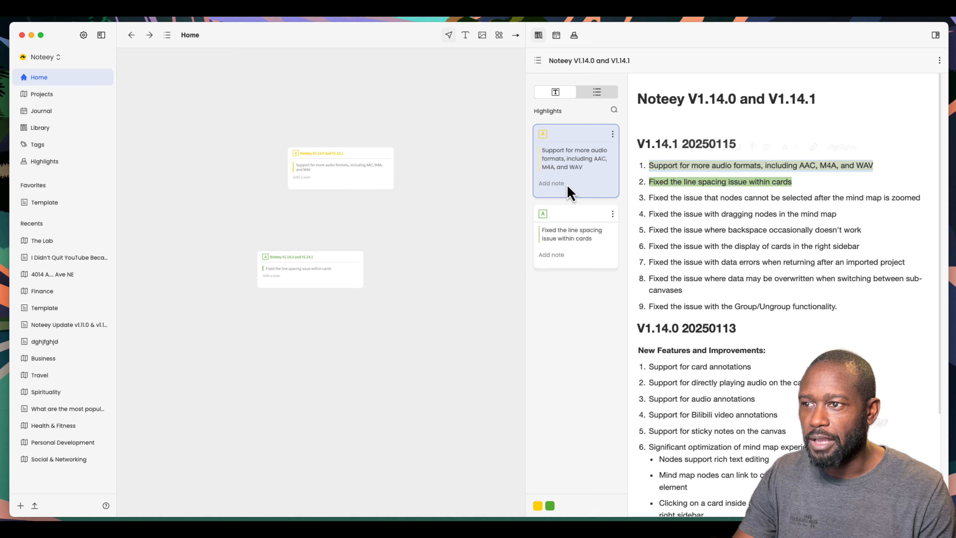
click(552, 184)
click(551, 184)
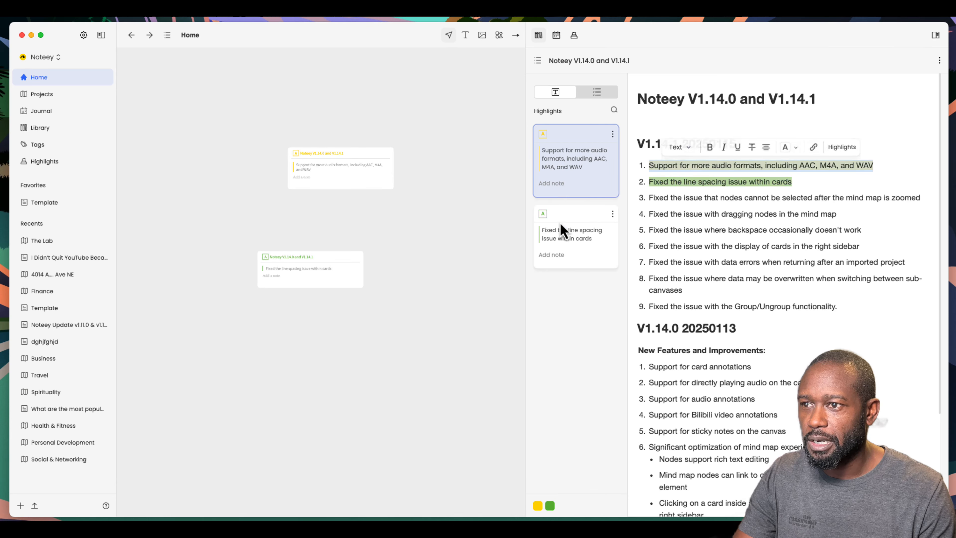
click(569, 244)
click(568, 256)
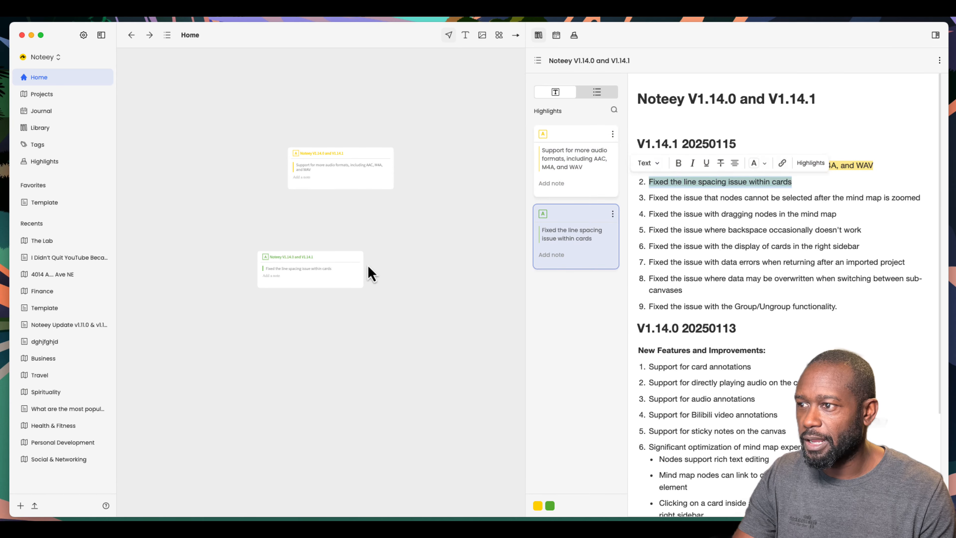
Add the note "asdfasdfasdfasdf" to the green highlight on the canvas.
click(302, 285)
text(asd)
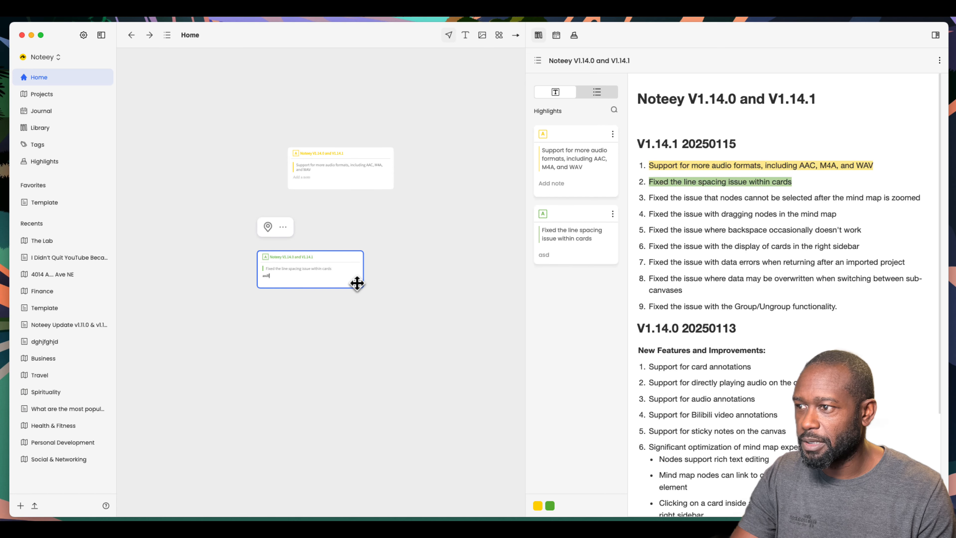
text(fasdfasdfasdf)
click(343, 183)
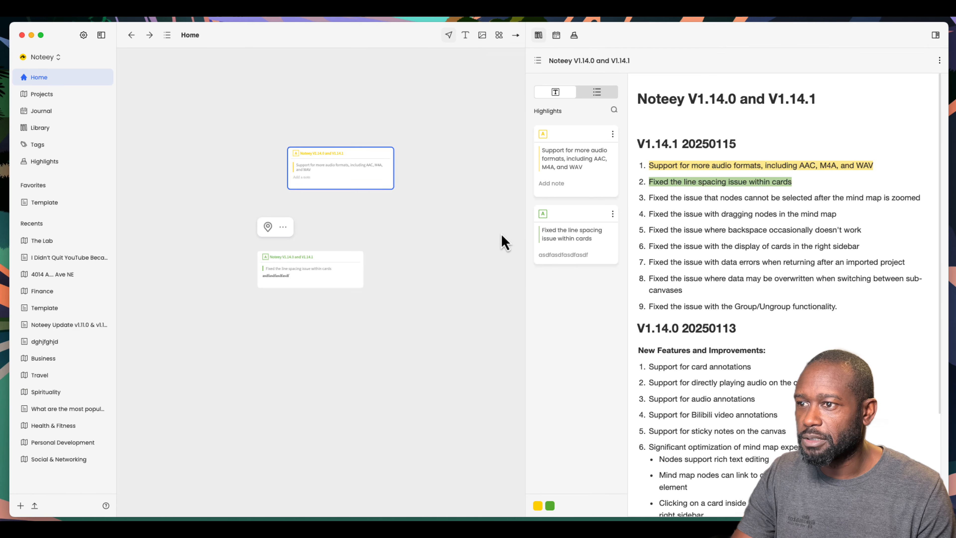
Check the green highlight's note in the highlights list, and add the note "asdfasdfasdfasdf" to the yellow highlight there.
click(565, 260)
click(575, 256)
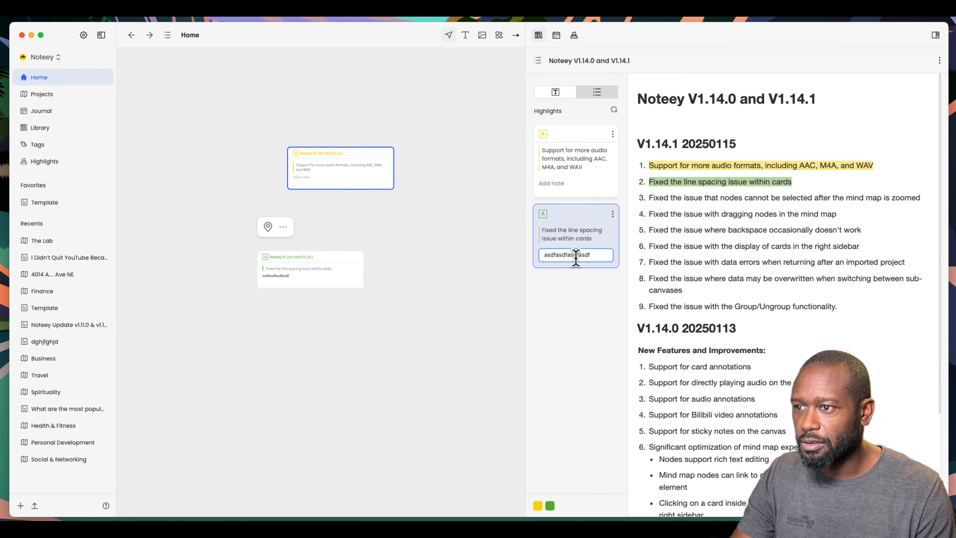
click(560, 185)
click(557, 185)
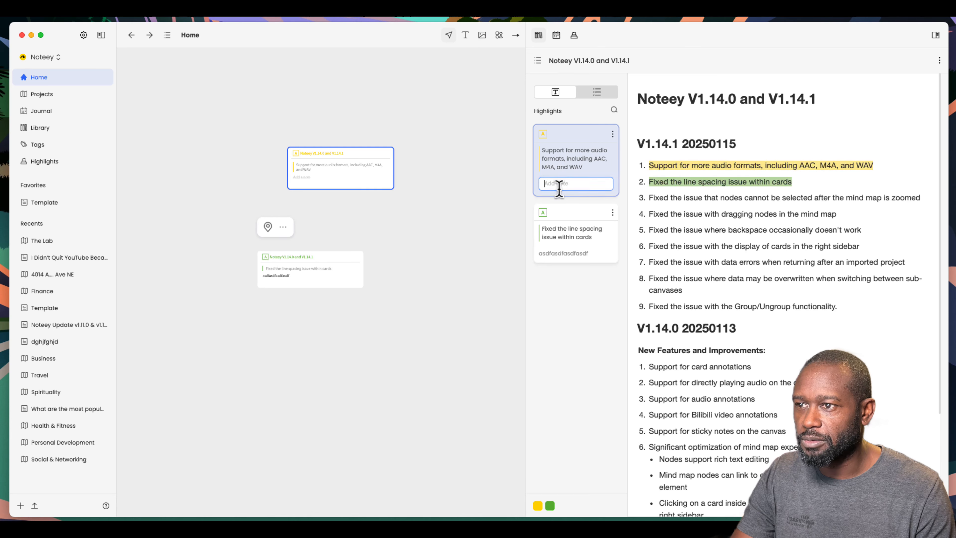
text(asdfasdfasdfasdf)
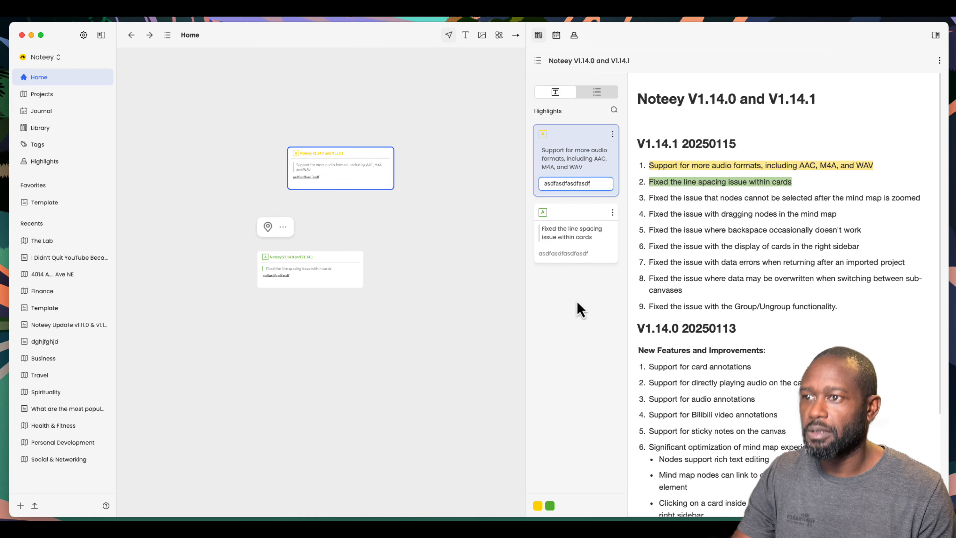
Finish the yellow highlight's note, open the Noteey V1.14.0 and V1.14.1 card from the Library, and toggle its highlights list off and on.
click(577, 301)
click(568, 190)
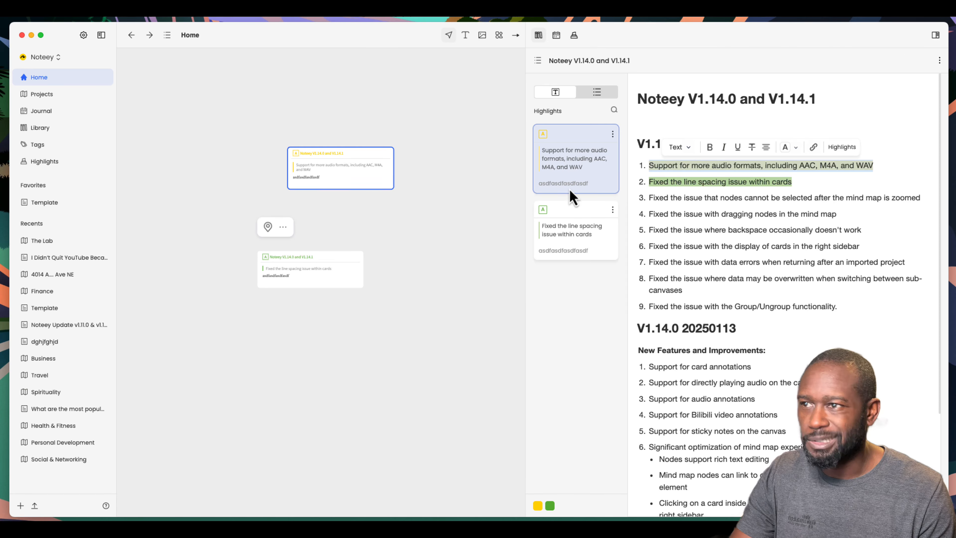
click(49, 134)
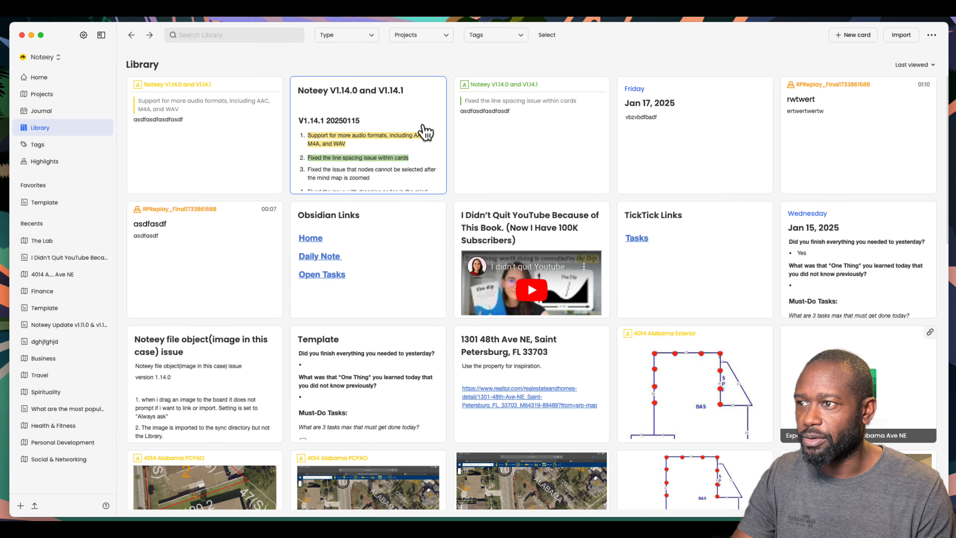
click(373, 107)
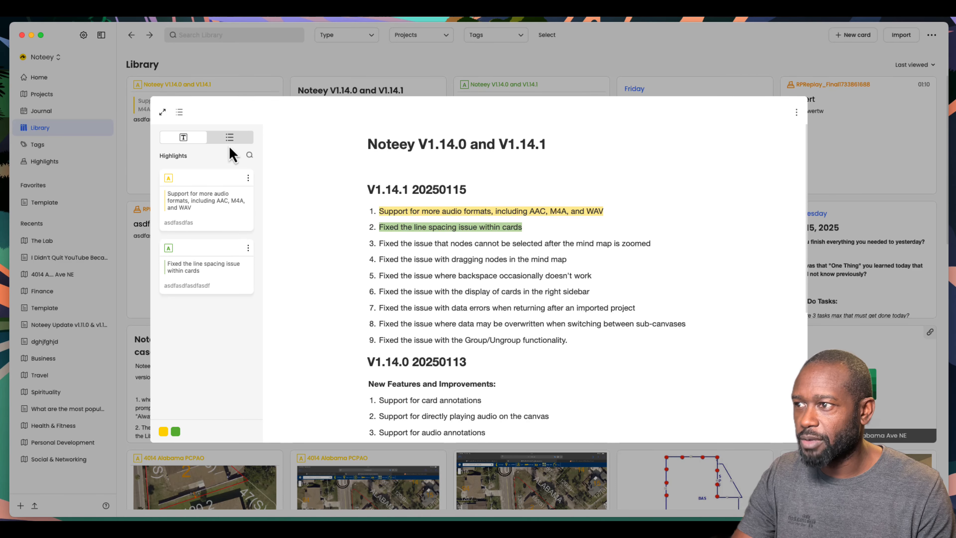
click(181, 114)
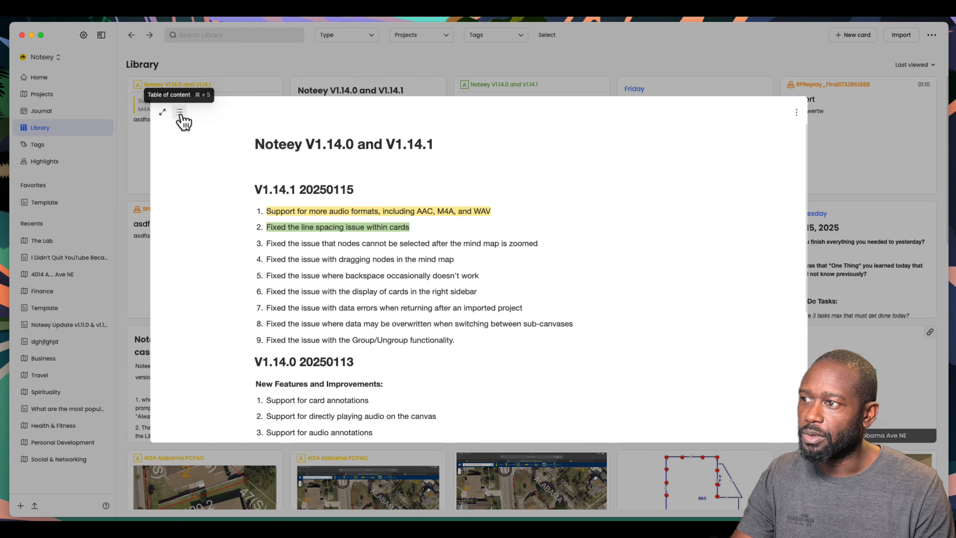
click(182, 116)
click(182, 116)
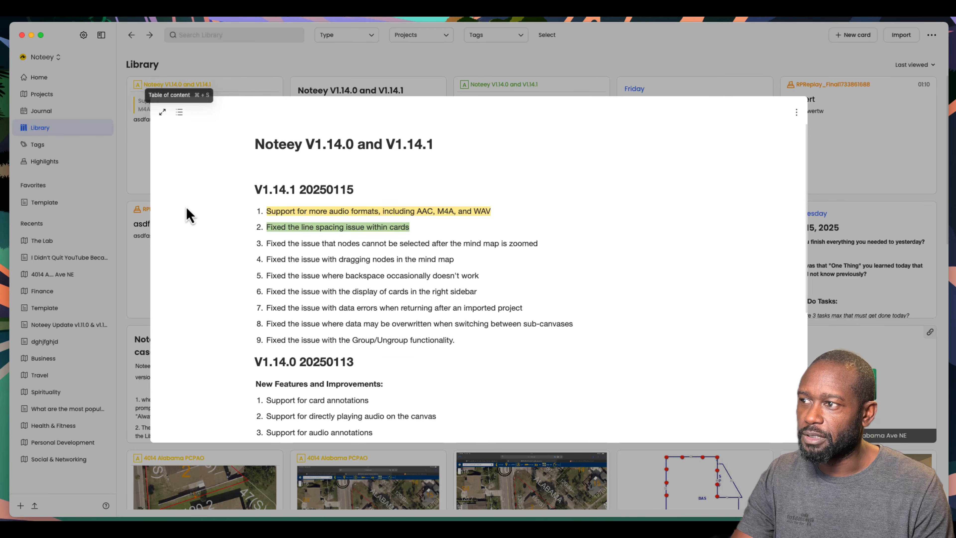
click(180, 115)
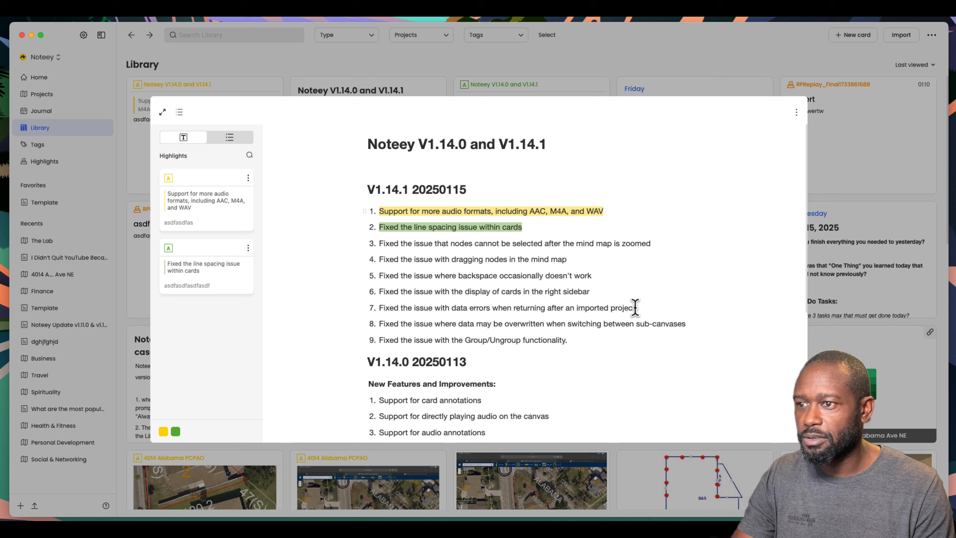
Highlight items 7 and 9 of the V1.14.1 list in yellow in the opened card.
drag(636, 308, 377, 307)
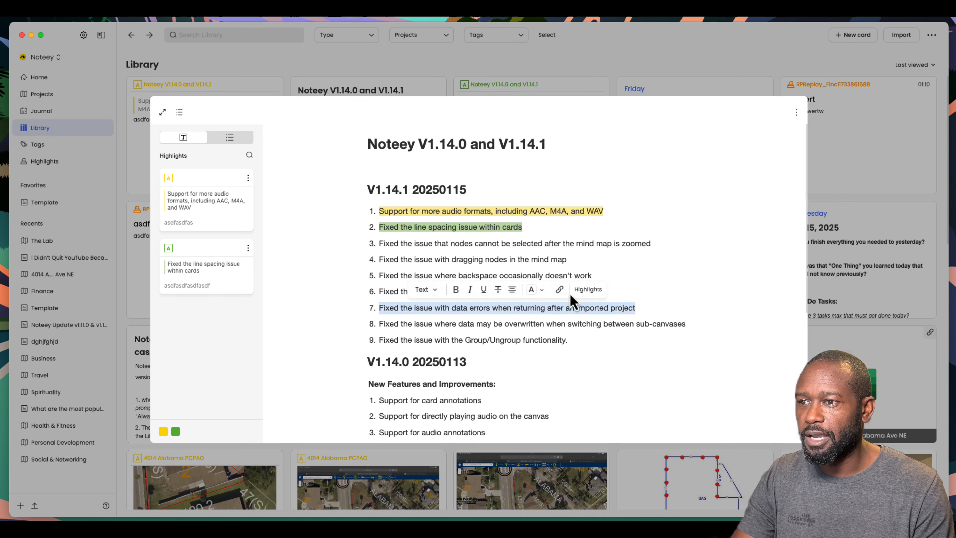
click(588, 289)
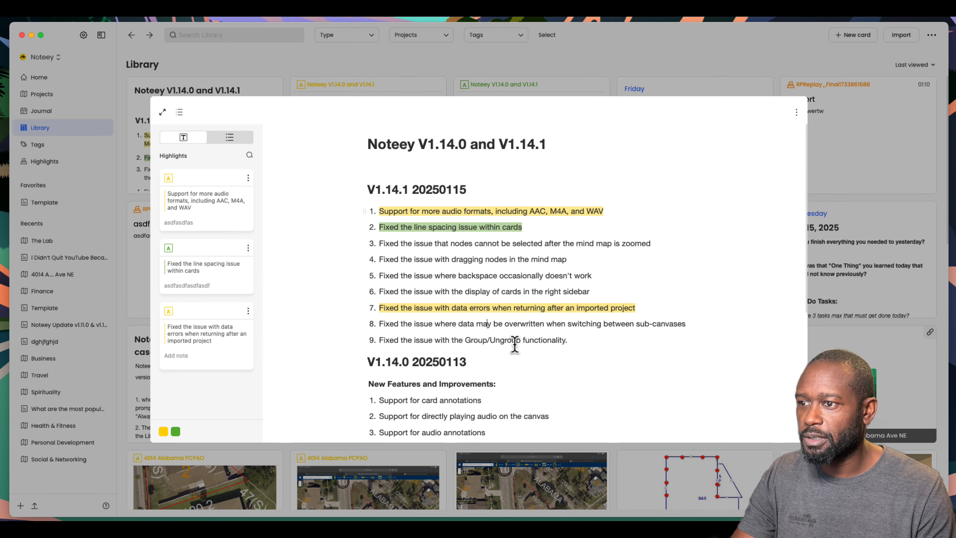
drag(569, 341, 391, 338)
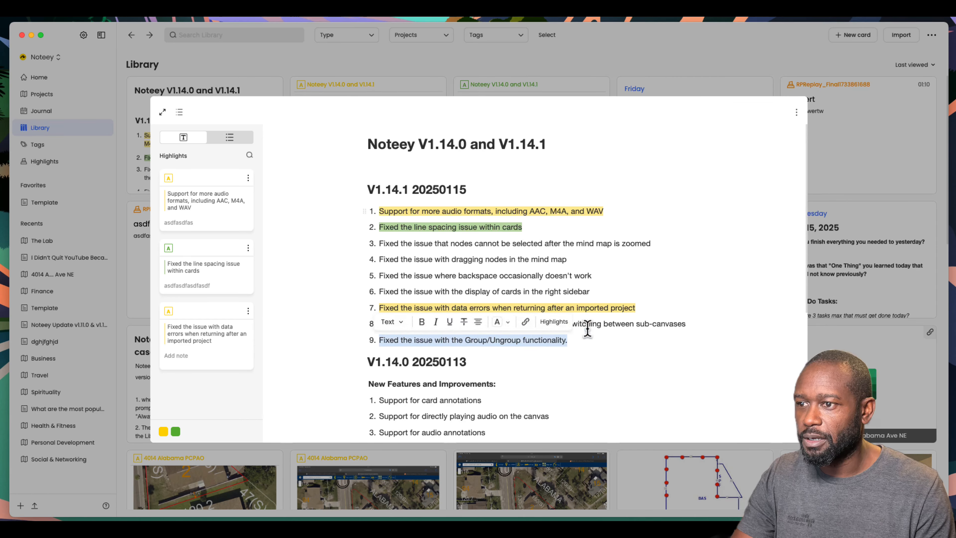
click(561, 323)
click(581, 339)
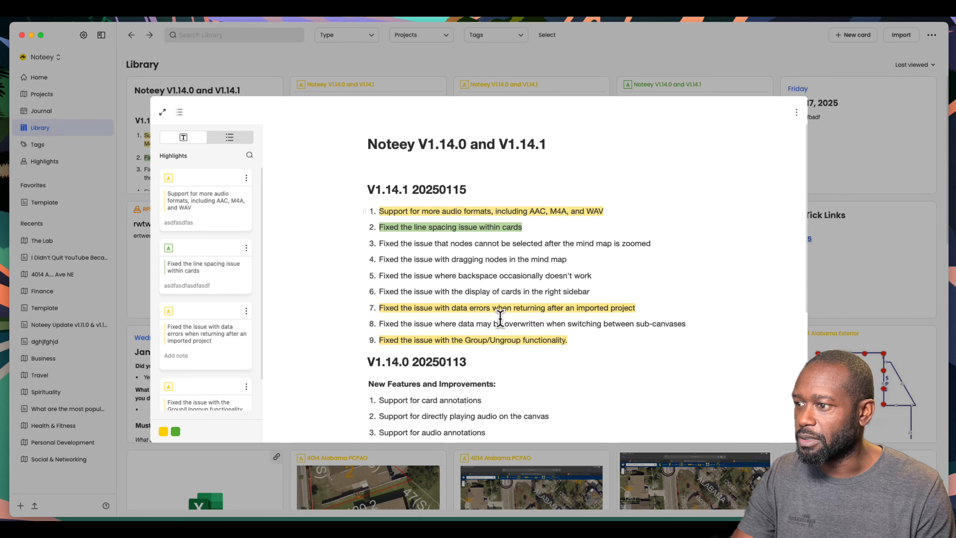
Try to reapply the highlight on item 9, the Group/Ungroup line, and bring up its highlight color choices.
scroll(504, 320, down, 2)
drag(568, 304, 381, 304)
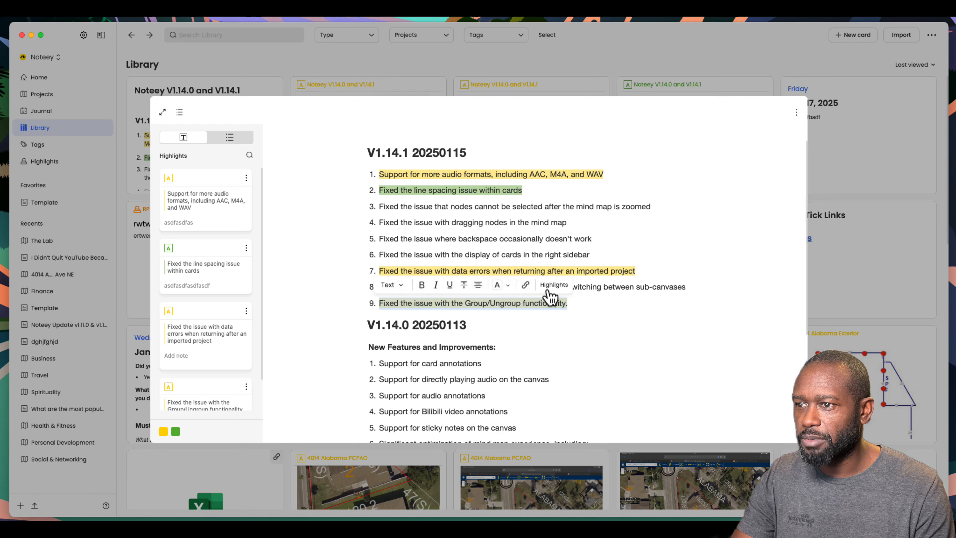
click(552, 290)
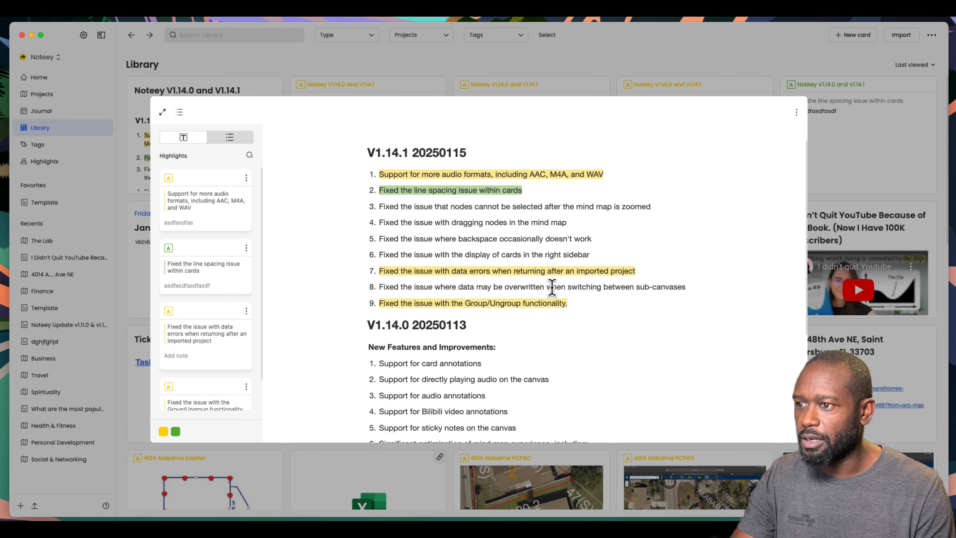
drag(568, 303, 377, 305)
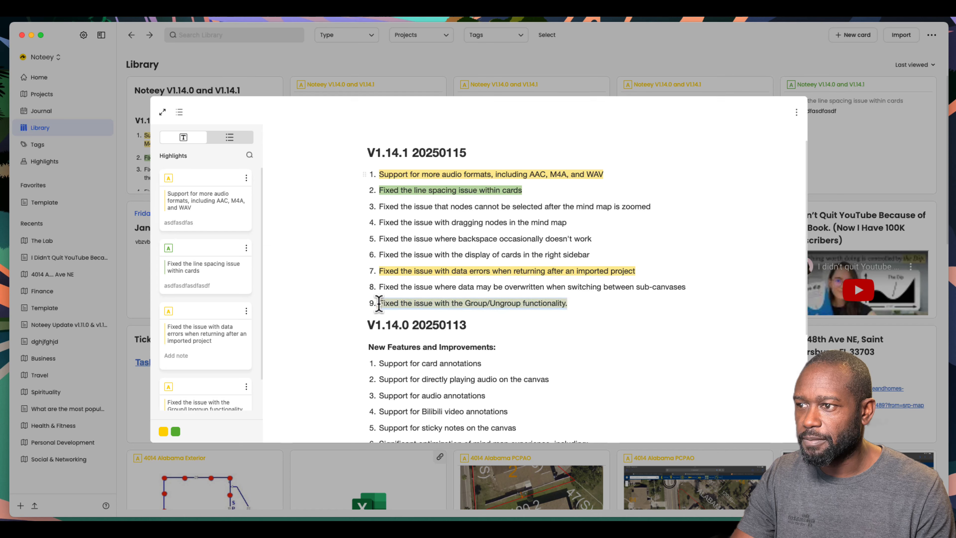
click(556, 289)
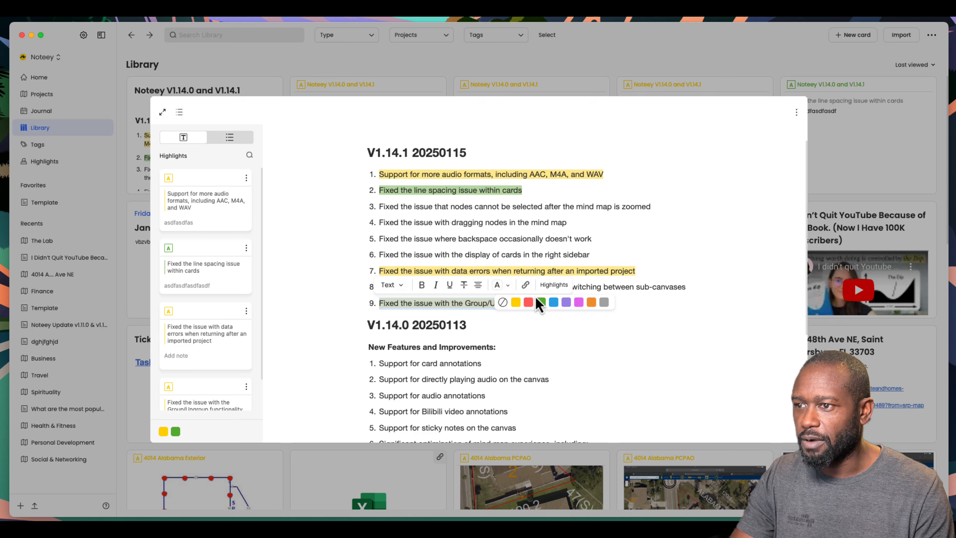
click(585, 270)
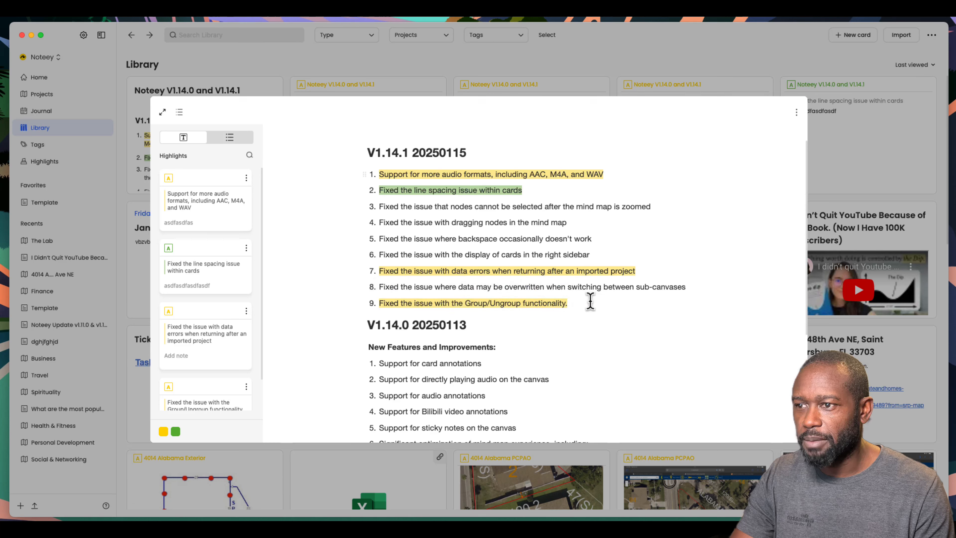
Make item 8, about data being overwritten when switching between sub-canvases, bold and highlight it in blue.
drag(685, 286, 379, 288)
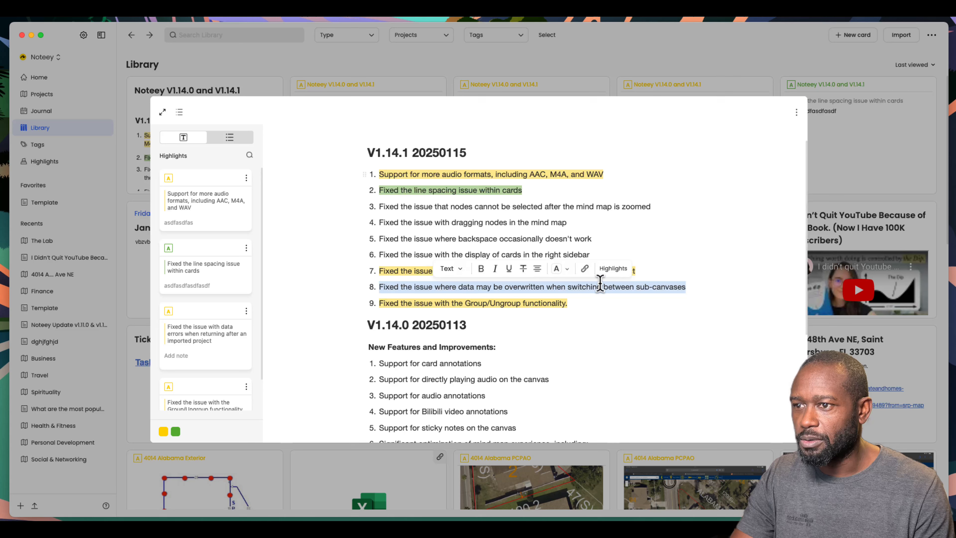
click(612, 272)
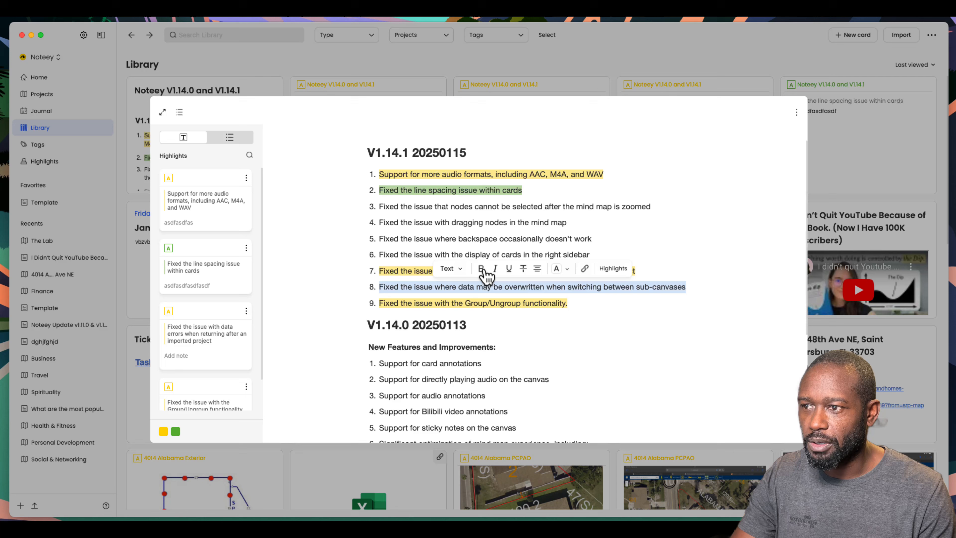
click(483, 268)
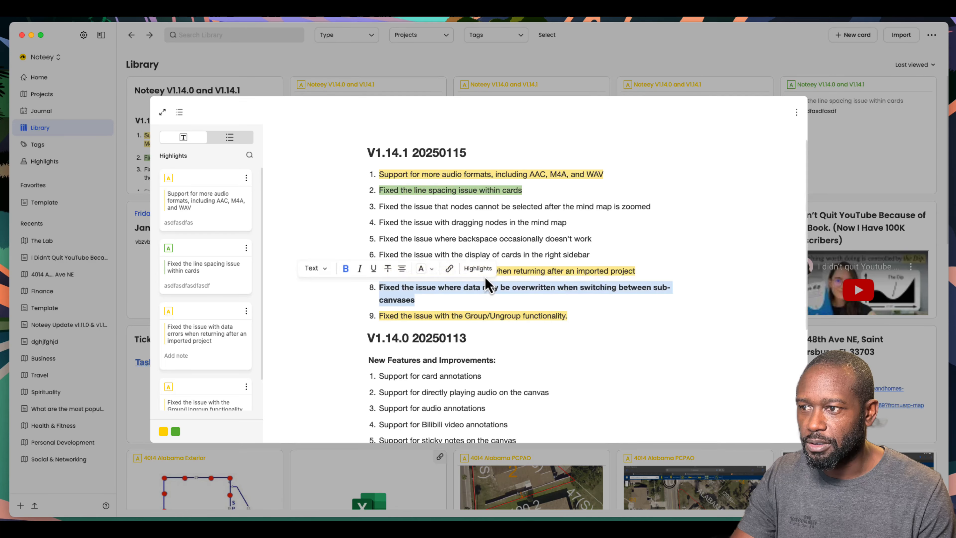
click(438, 298)
drag(414, 300, 378, 288)
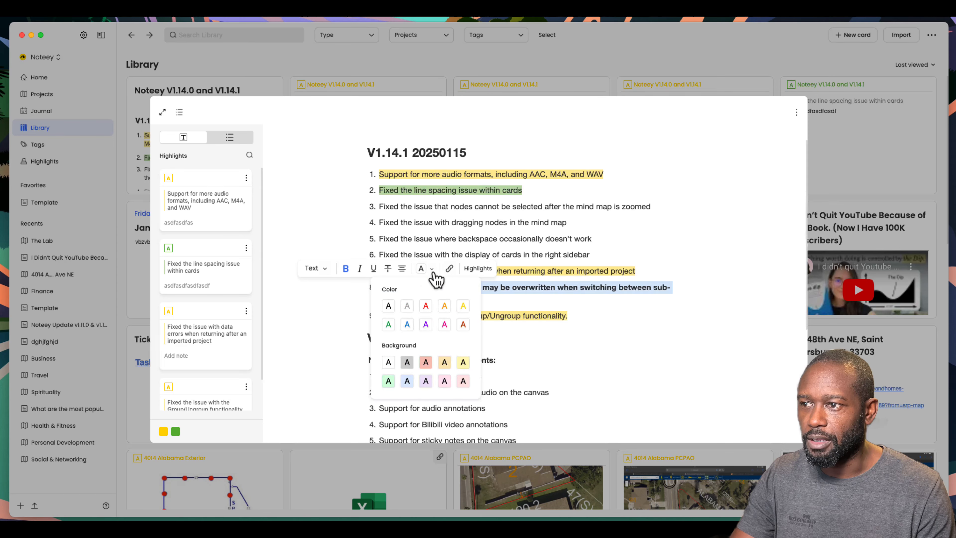
mouse_move(486, 272)
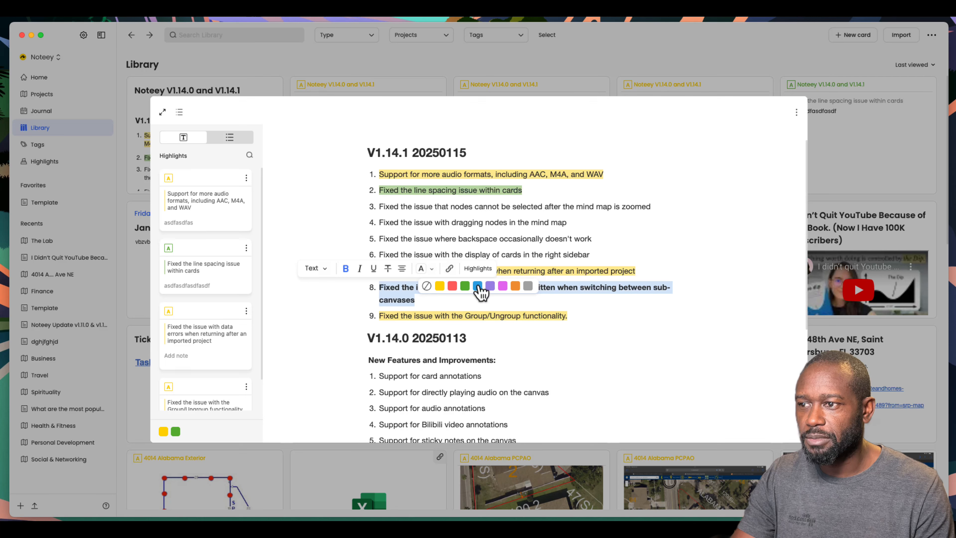
click(477, 286)
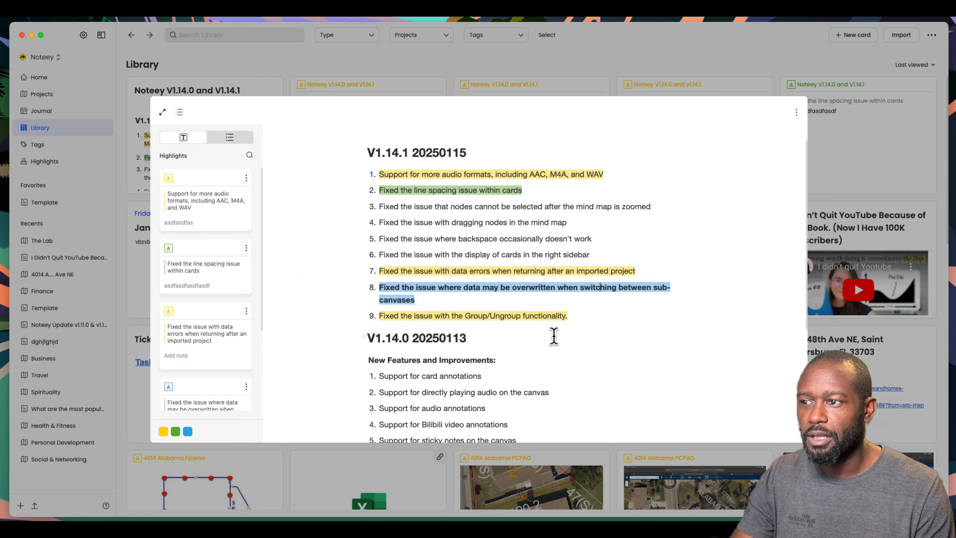
Review the card's highlights list and release notes, reselect item 8 to check its formatting, and close the card.
scroll(200, 367, down, 3)
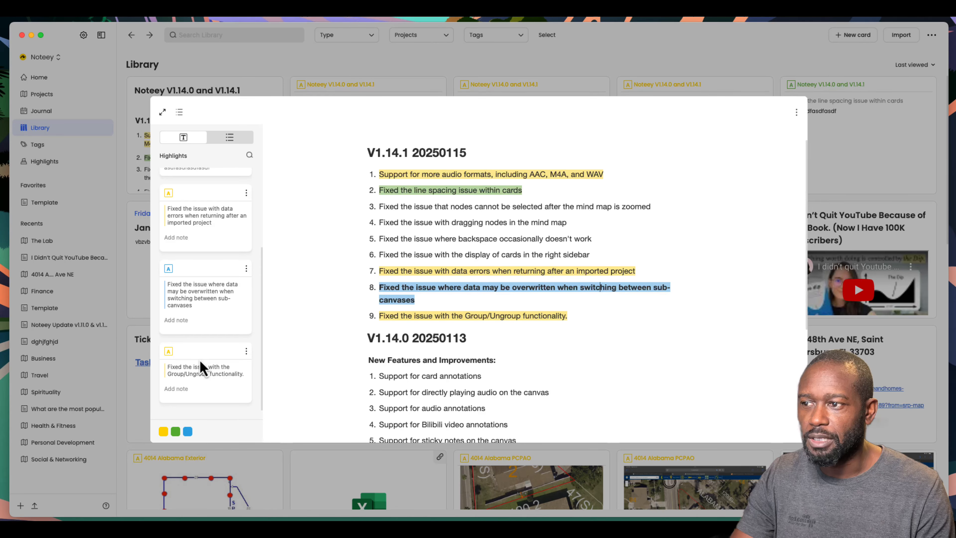
scroll(525, 243, up, 2)
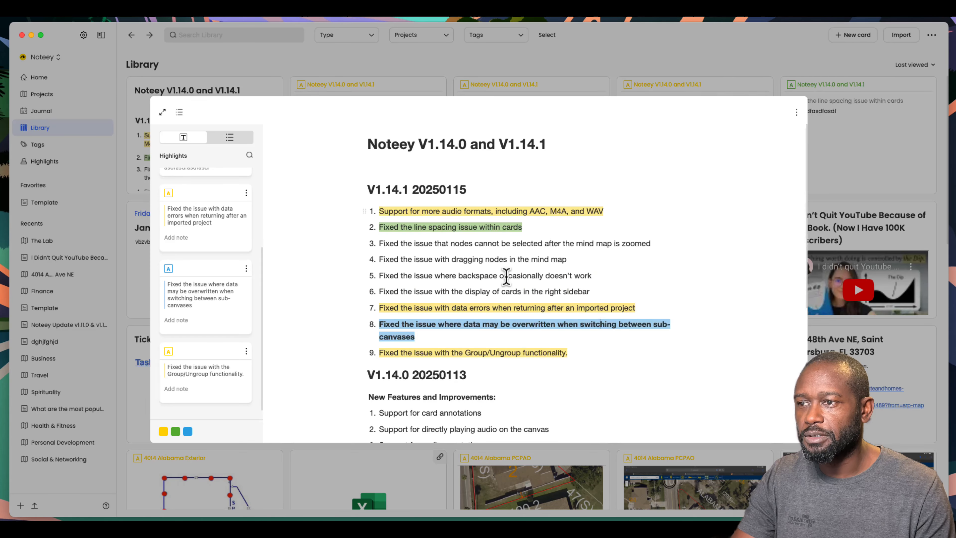
scroll(456, 320, down, 5)
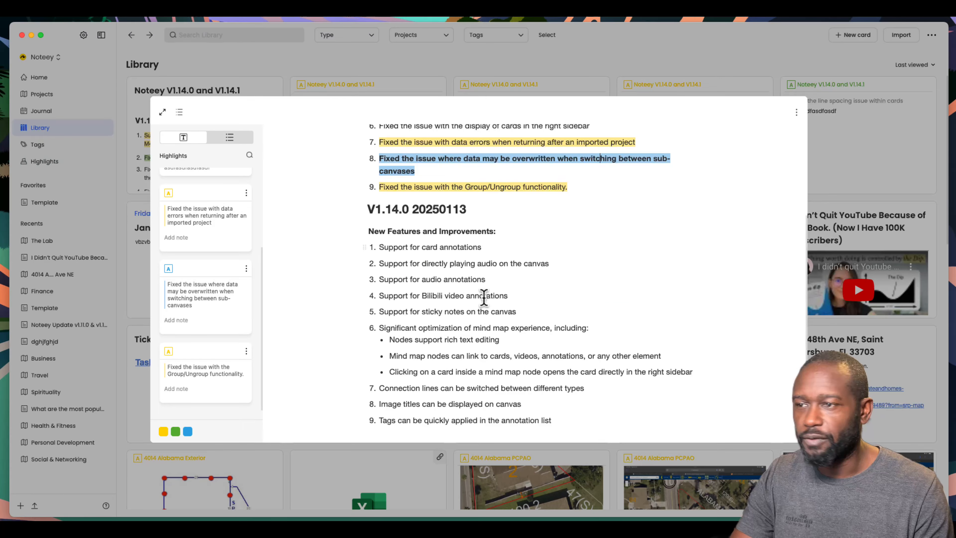
scroll(473, 289, up, 4)
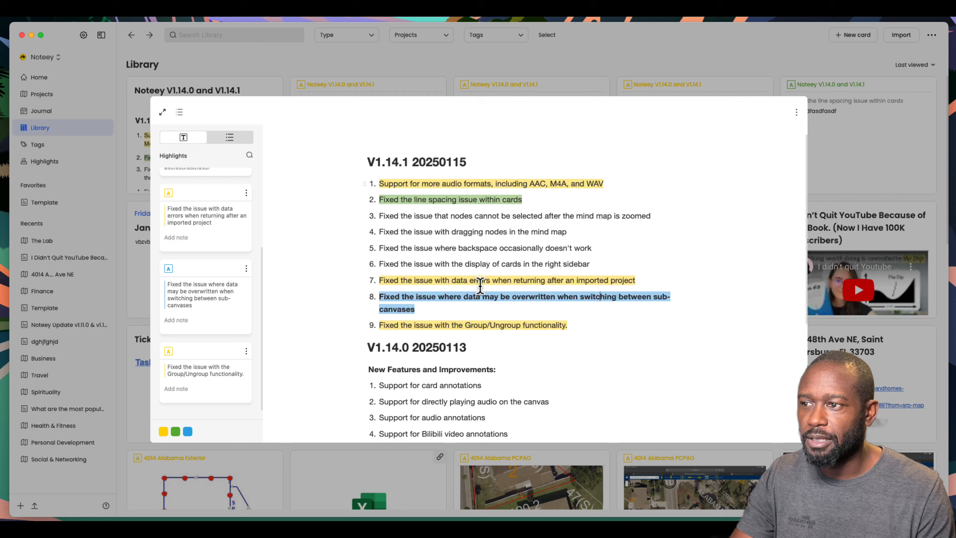
drag(418, 309, 379, 298)
click(531, 264)
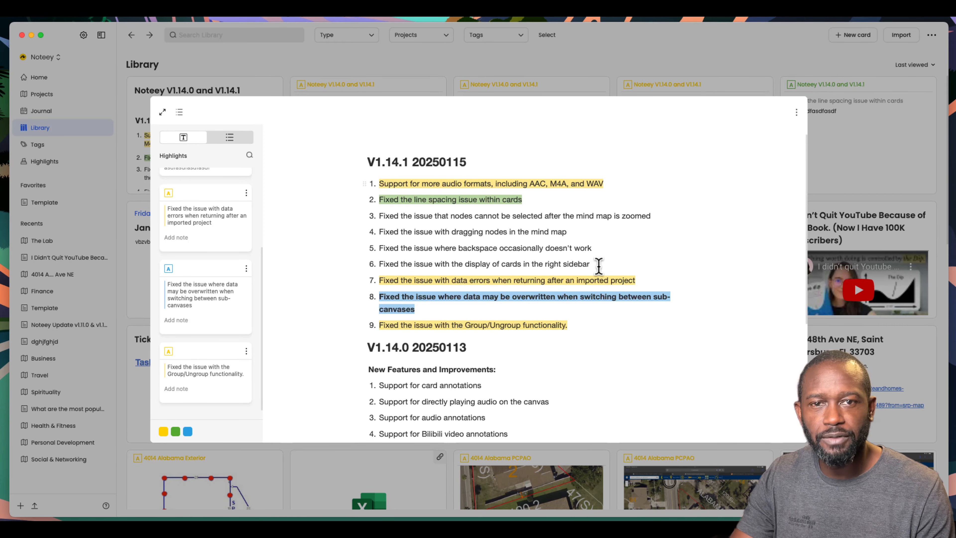
key(Escape)
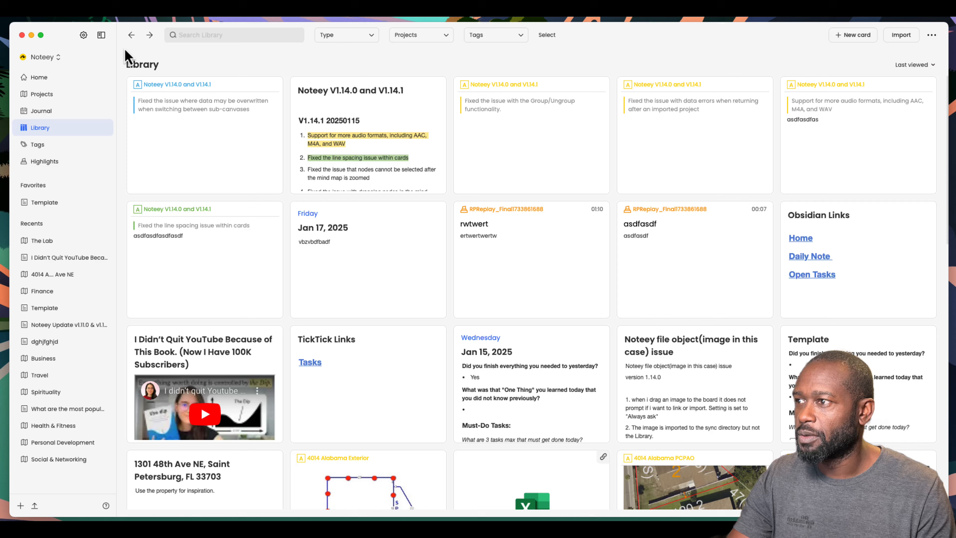
Return to the Home canvas, show the Library sidebar, make it narrower, and hide it again.
click(132, 35)
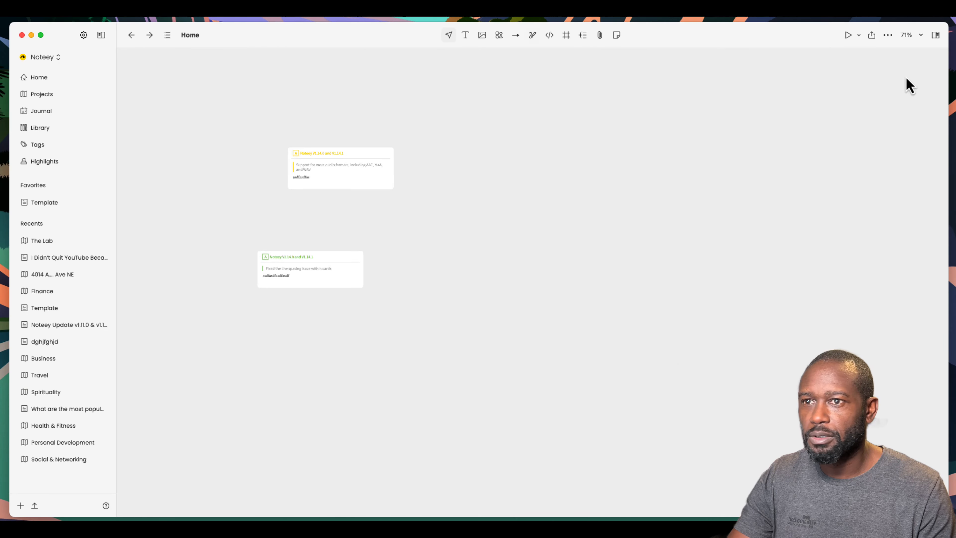
click(936, 35)
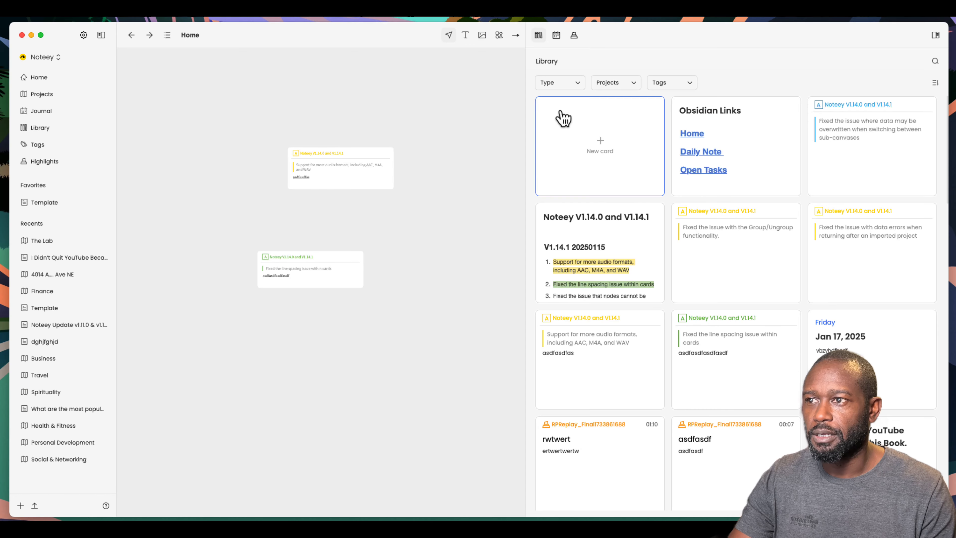
drag(525, 107, 640, 110)
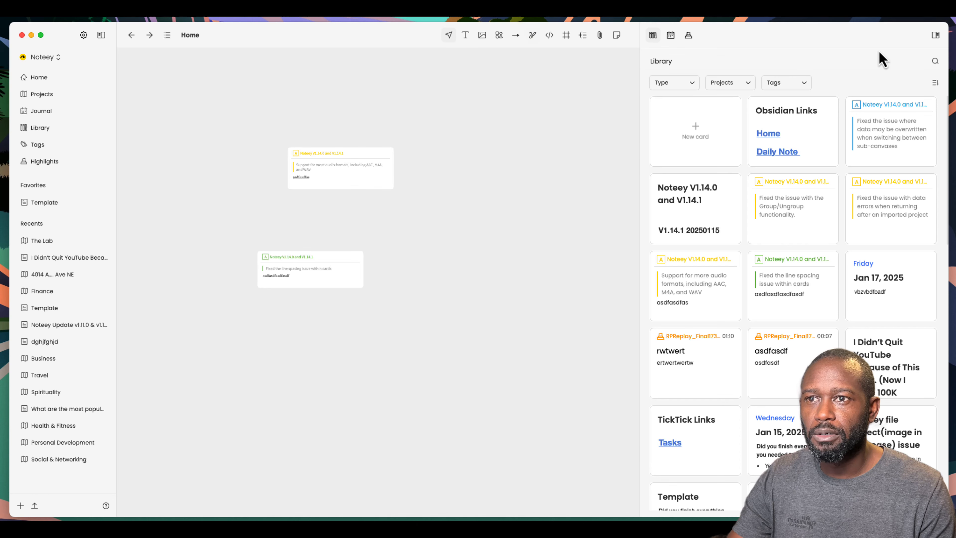
click(935, 35)
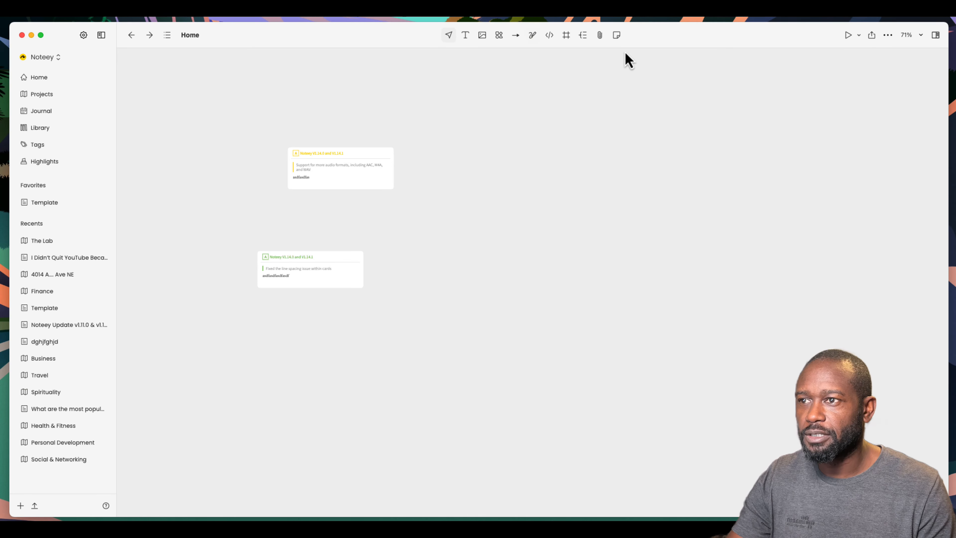
Place a light yellow sticky note beside the highlight cards and fill it with several lines of sample text, starting with "fadfadad".
click(619, 37)
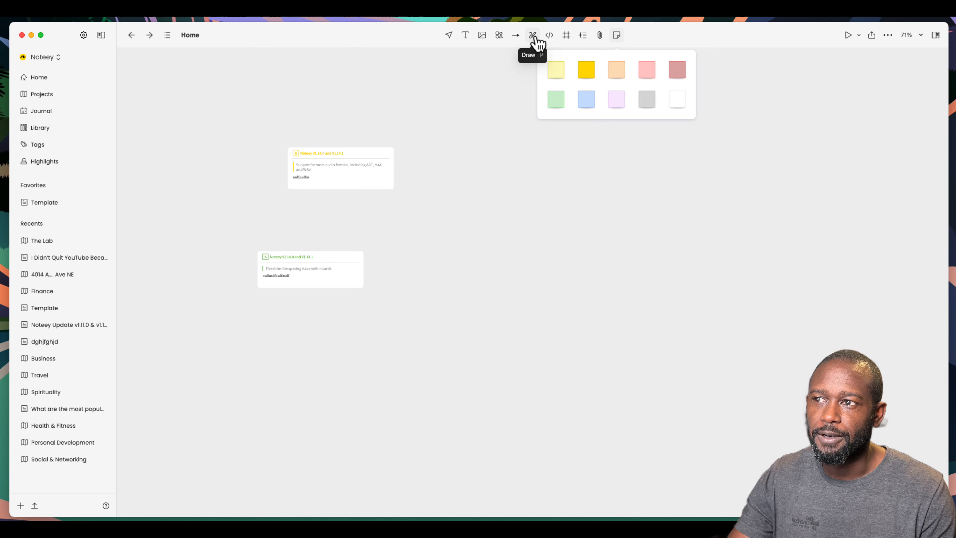
click(555, 257)
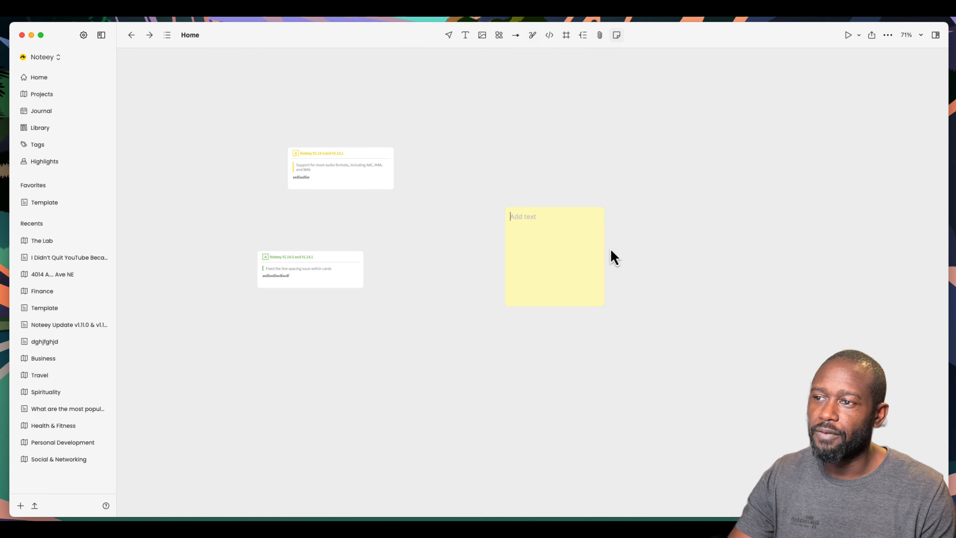
text(fadfadad)
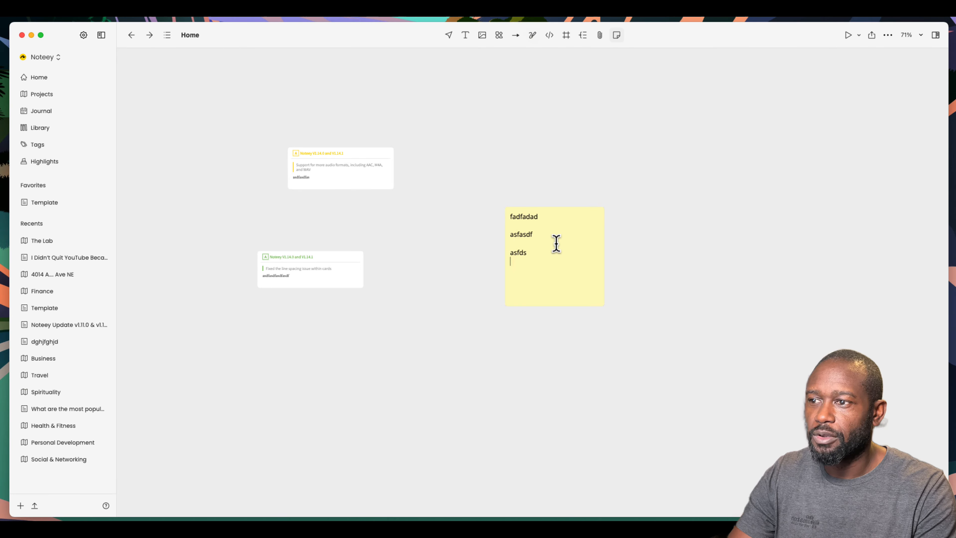
click(527, 257)
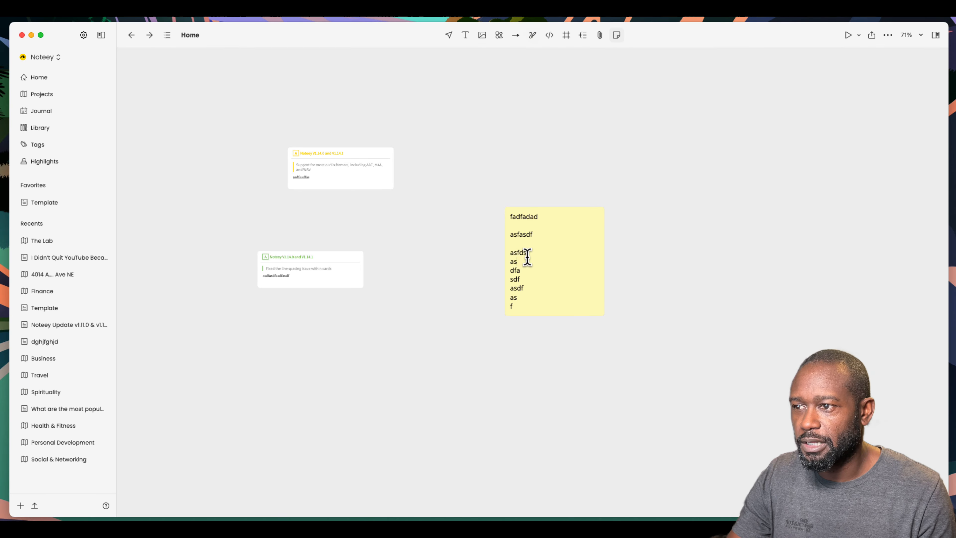
Fill the blank second line of the light yellow sticky note with "asdfasdfasdfasdfasdfasdf" and finish editing the note.
double_click(528, 252)
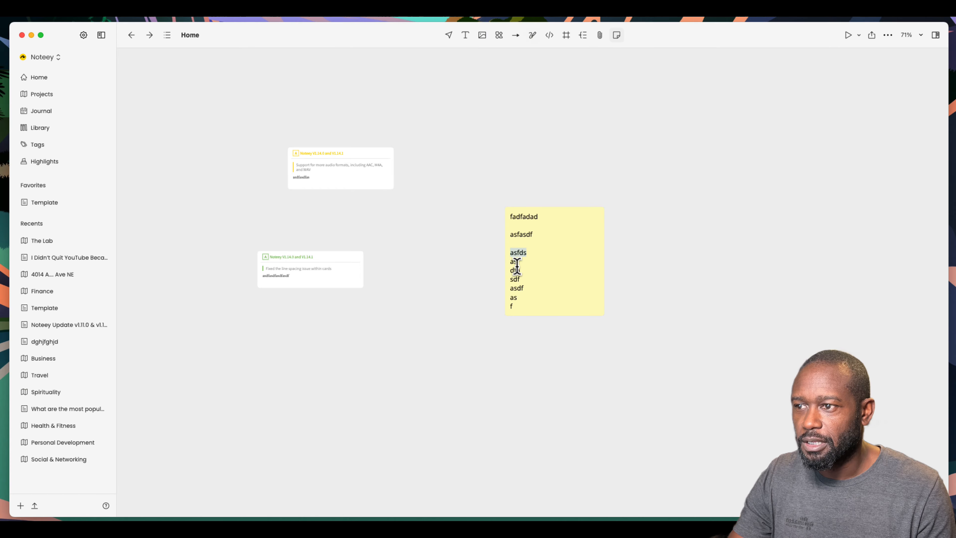
click(532, 243)
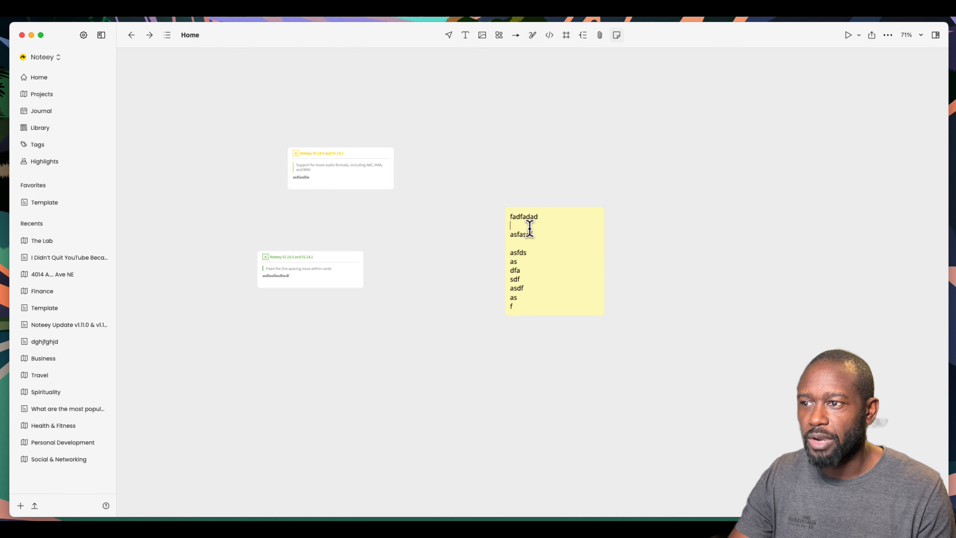
text(asdfasdfasdfasdfasdfasdf)
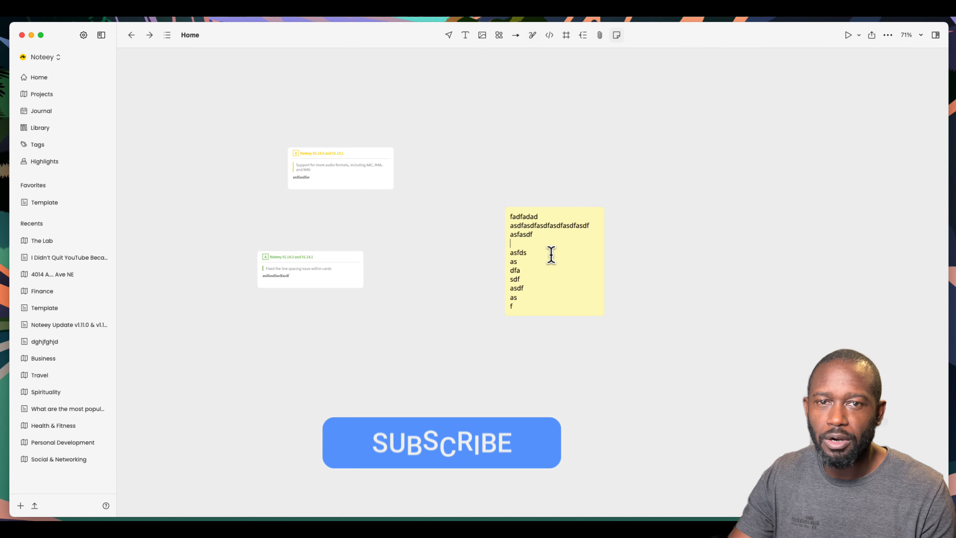
click(542, 245)
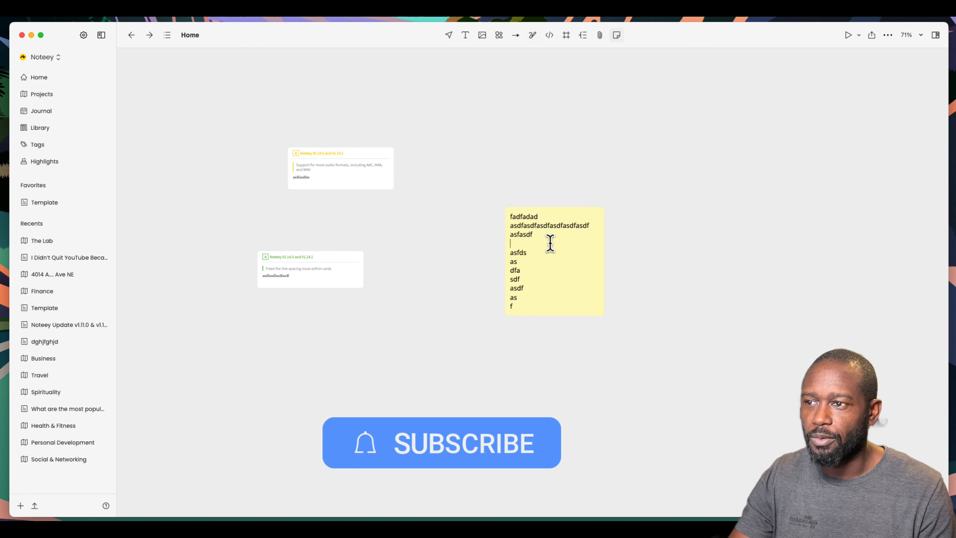
key(Escape)
Convert the light yellow sticky note into a new card.
click(544, 226)
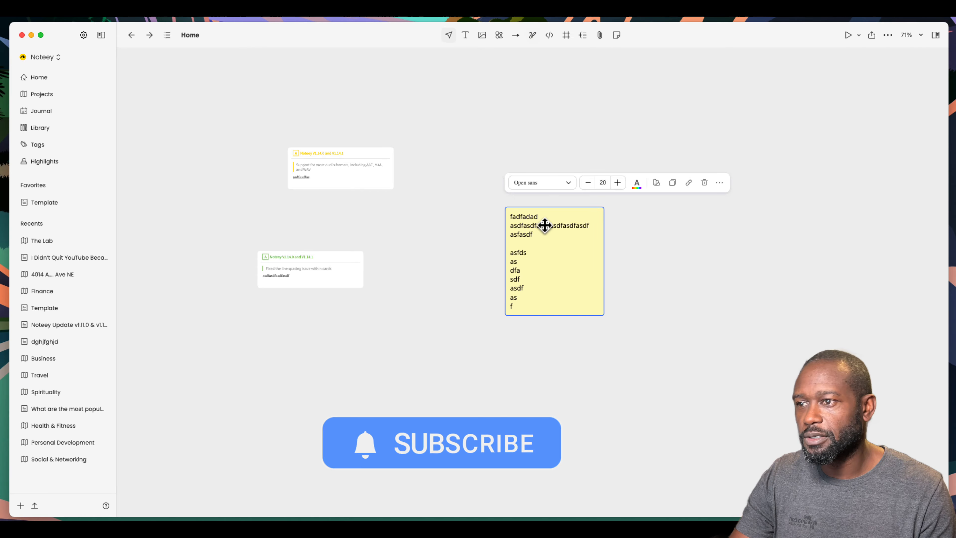
click(719, 188)
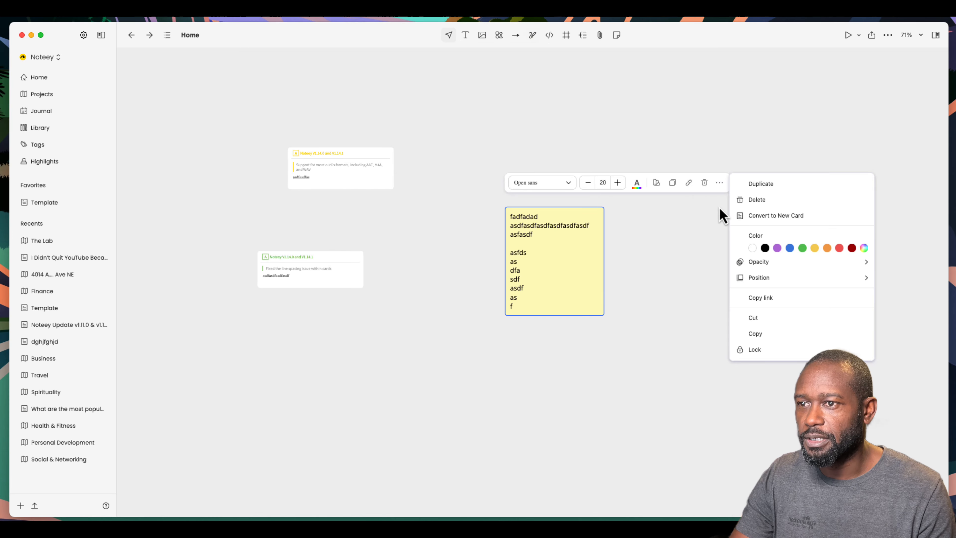
click(798, 220)
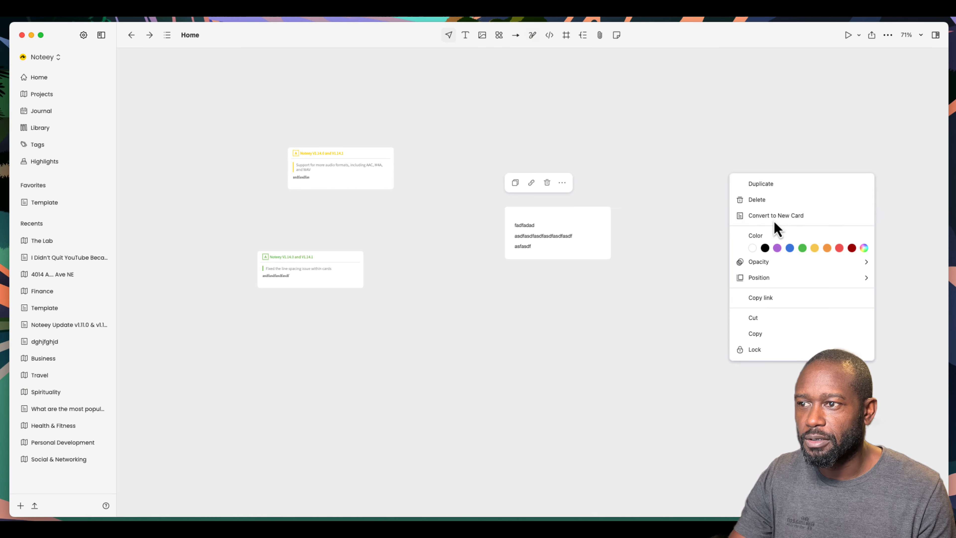
Open the converted card, shift it slightly towards the highlight cards, and make it wider.
double_click(554, 239)
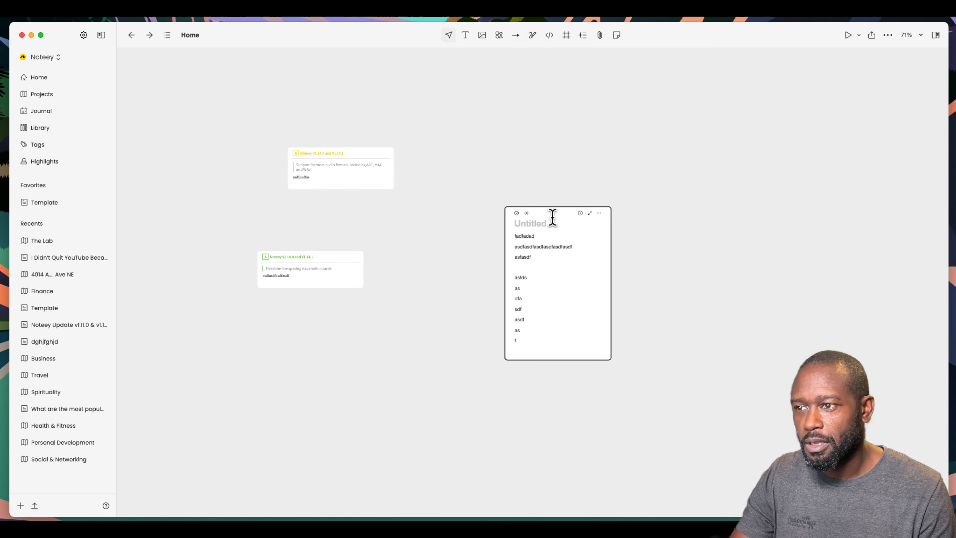
drag(551, 216, 523, 222)
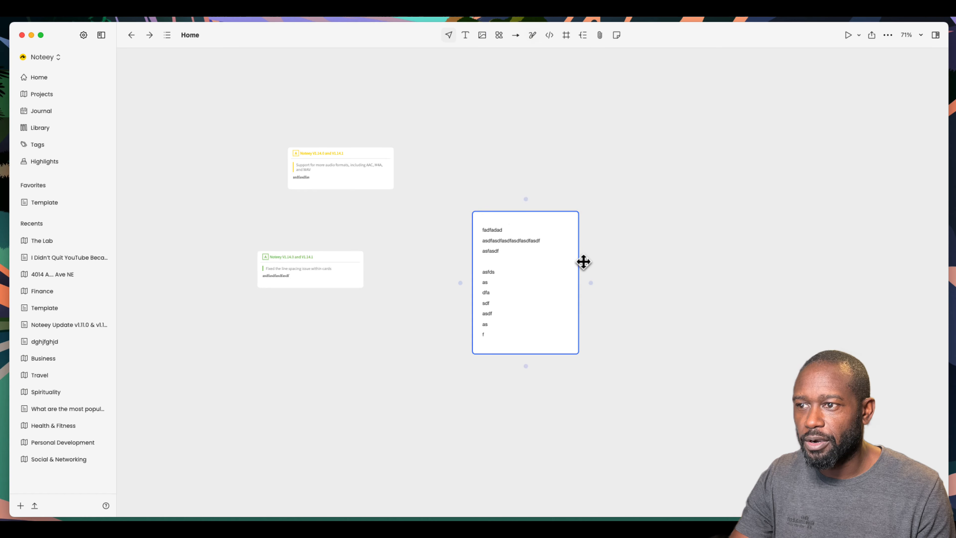
drag(578, 260, 626, 256)
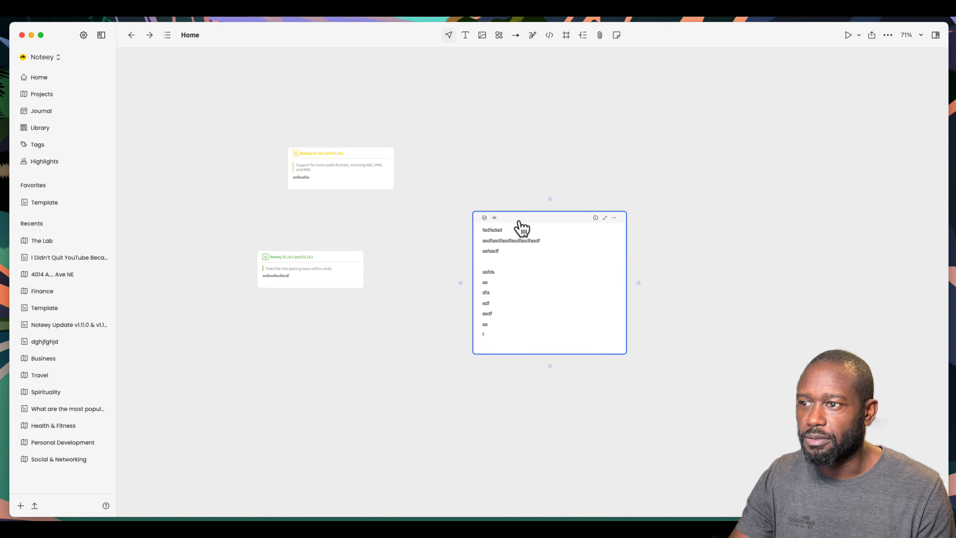
Make the card's "asdfasdfasdfasdfasdfasdf" line bold and inspect the formatting up close.
click(535, 243)
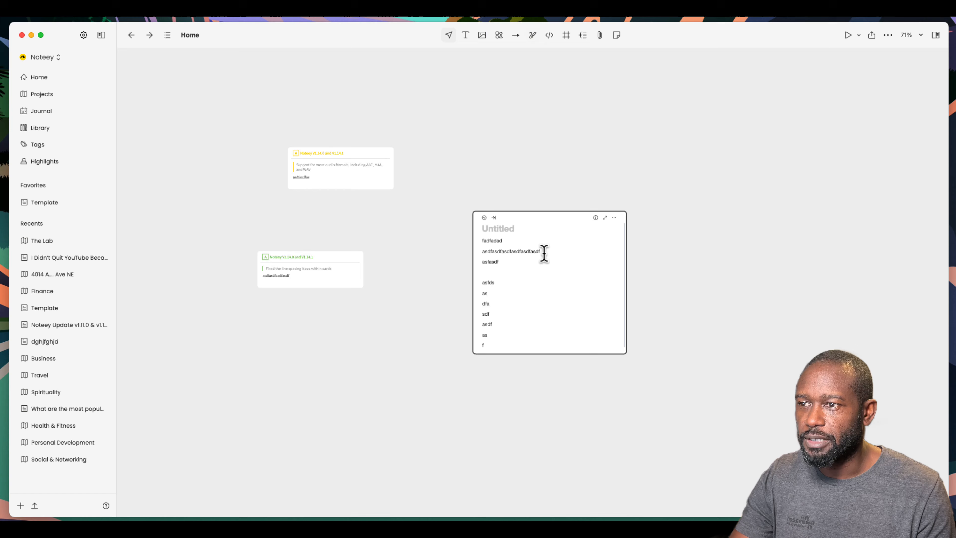
drag(544, 254, 469, 252)
double_click(485, 251)
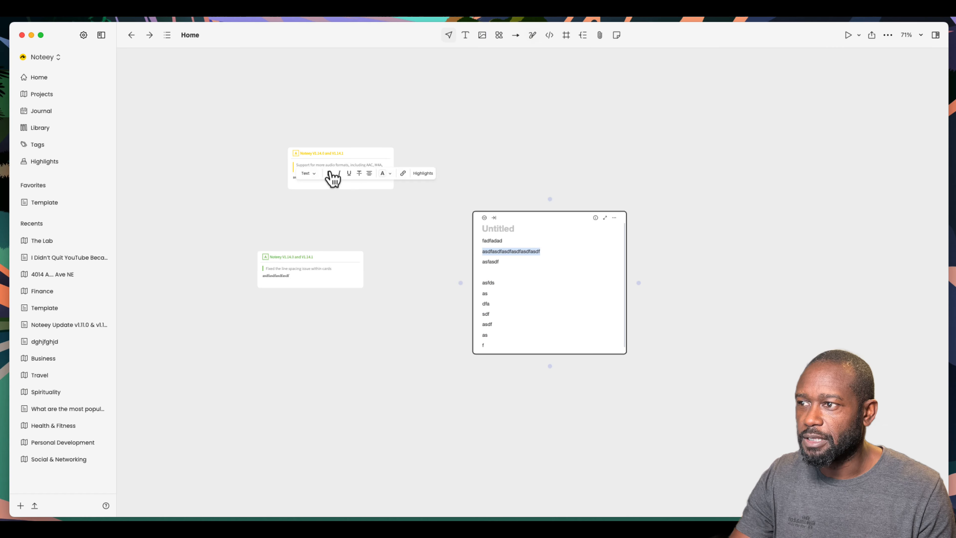
click(330, 174)
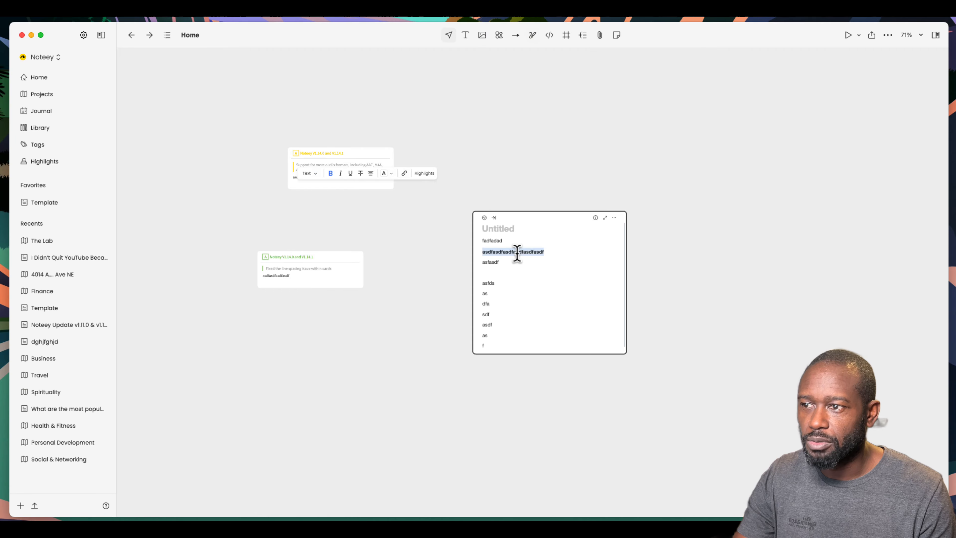
scroll(517, 252, up, 10)
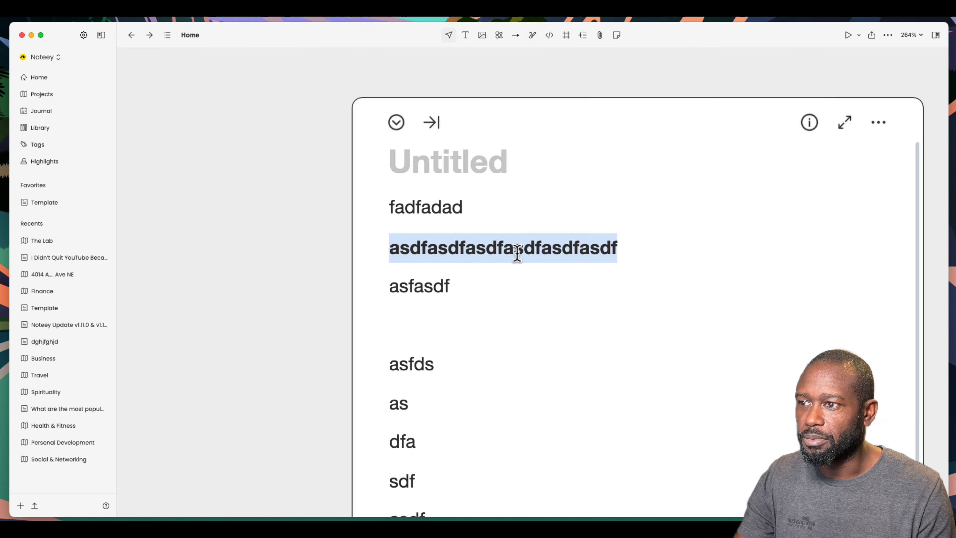
scroll(517, 253, down, 8)
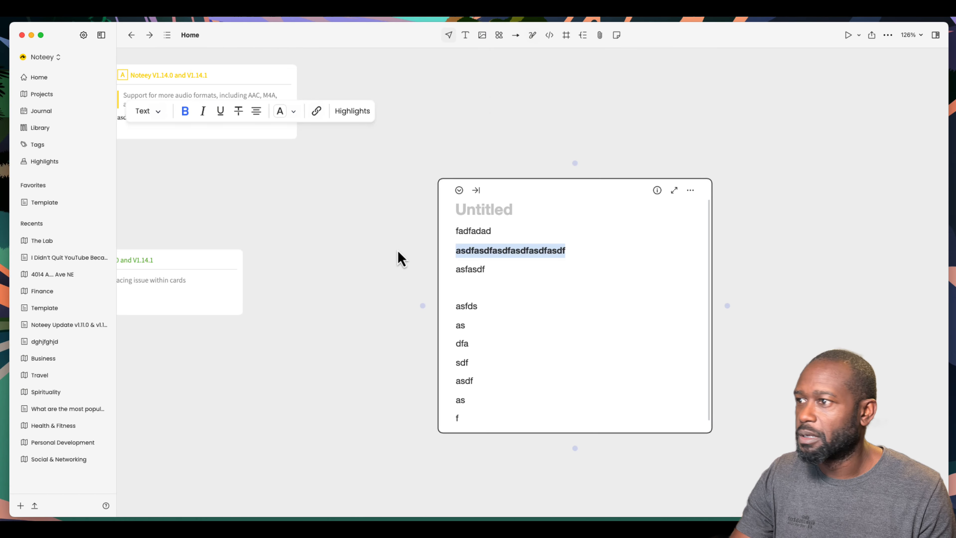
Give the untitled card the title "asdfasdfasdfasdf".
drag(399, 254, 492, 257)
click(584, 236)
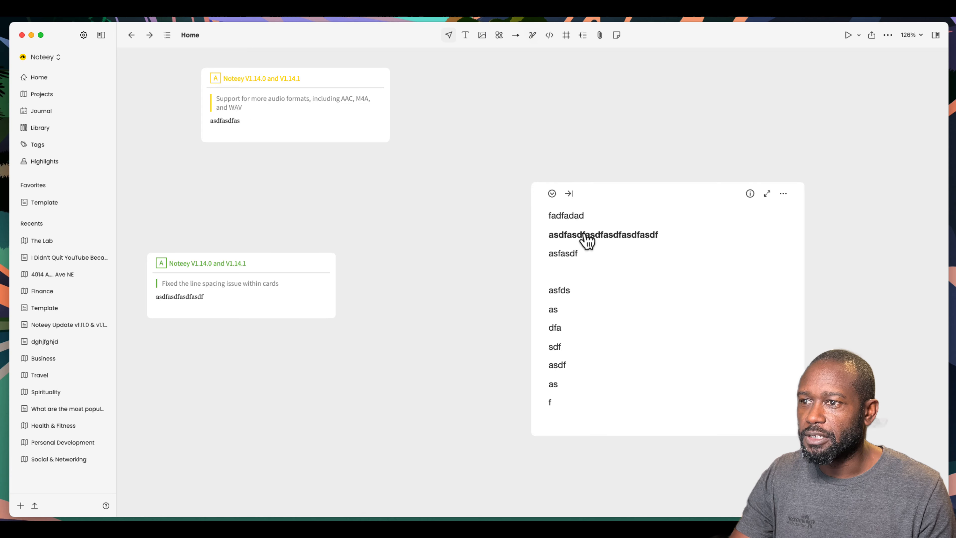
click(586, 240)
double_click(561, 234)
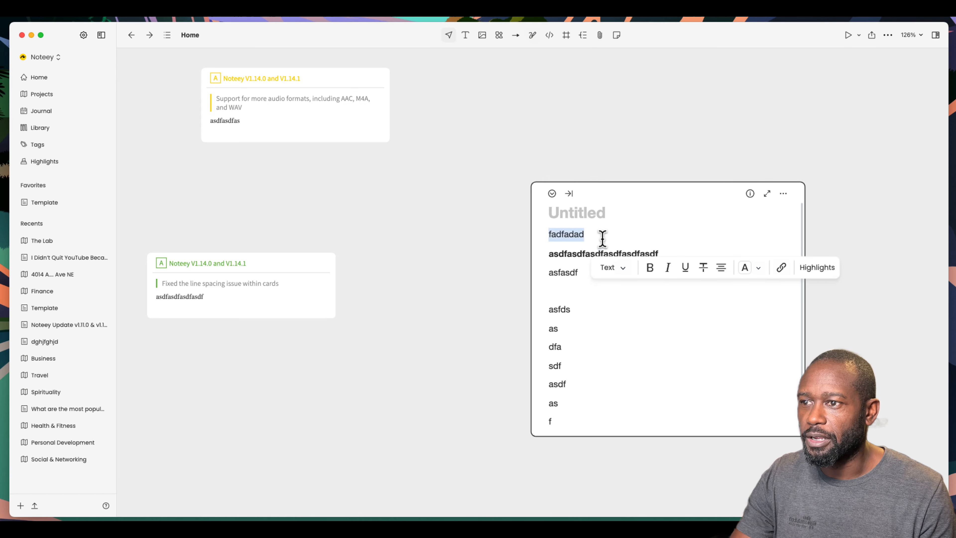
click(583, 214)
text(asdfasdfasdfasdf)
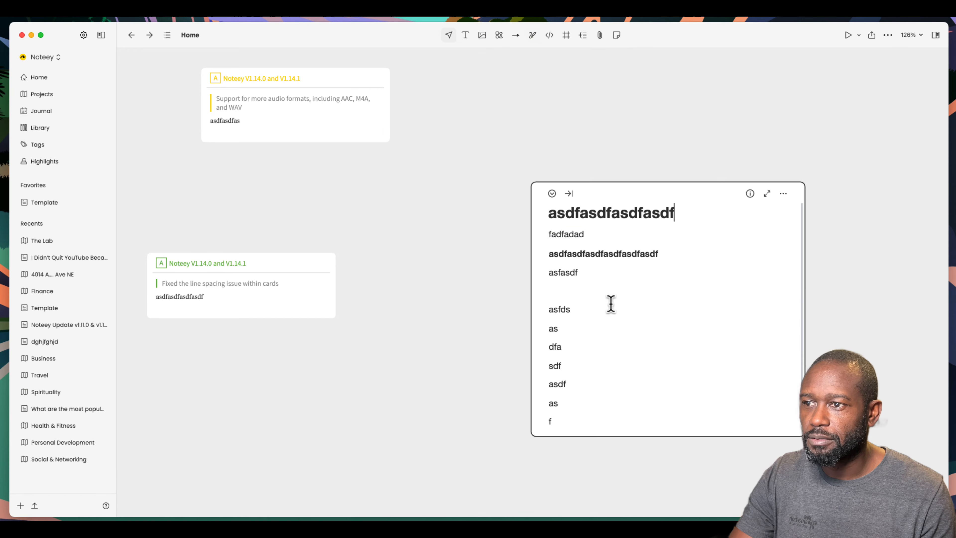
Move the titled card closer to the highlight cards and look through its list of card options without choosing any.
drag(672, 208, 618, 183)
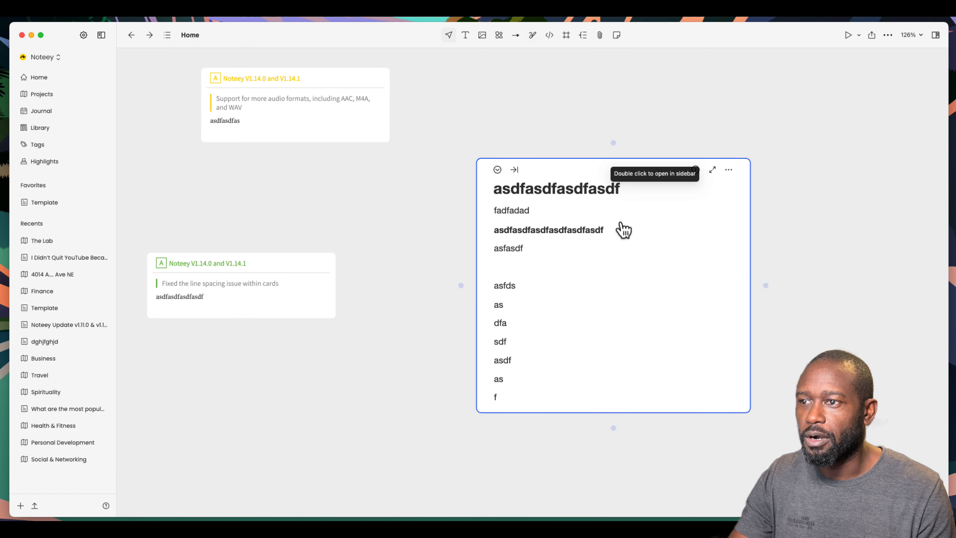
click(806, 239)
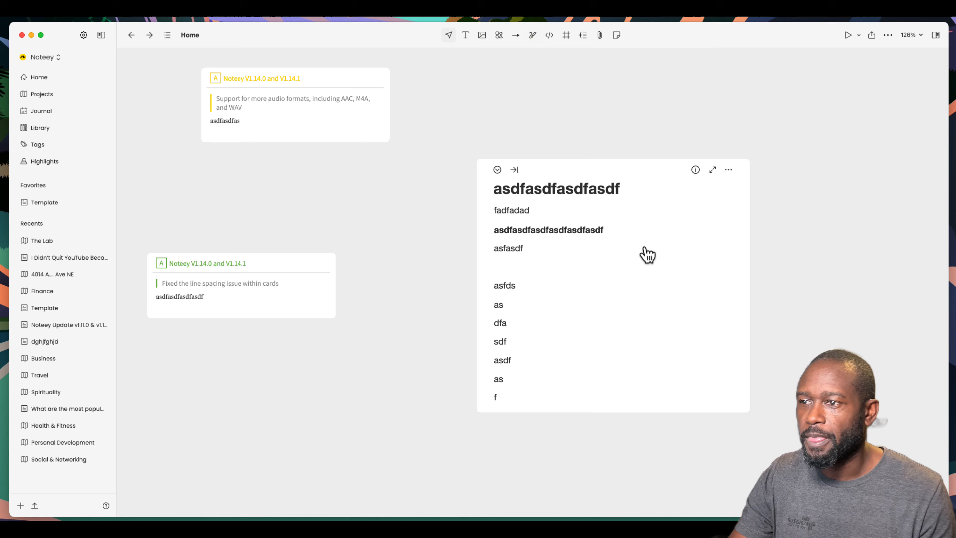
click(605, 177)
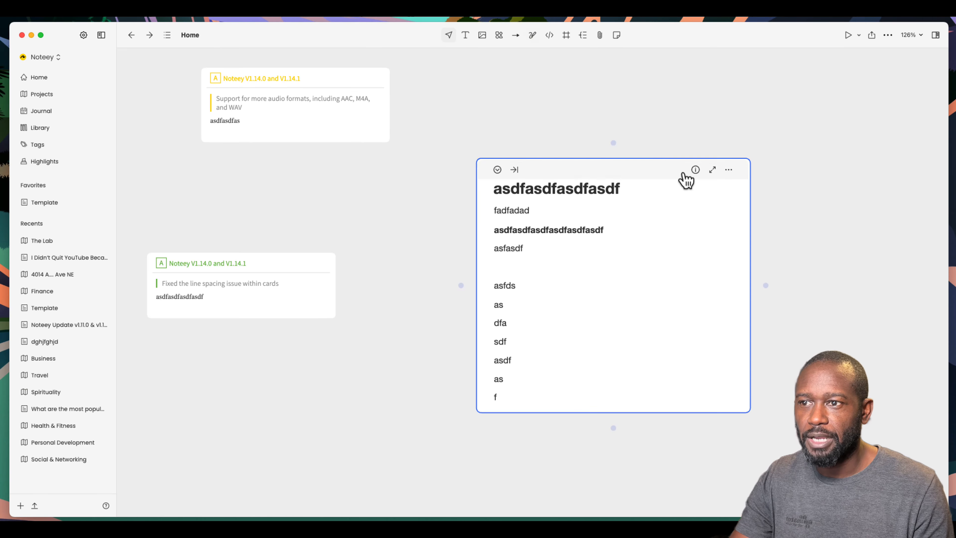
click(729, 170)
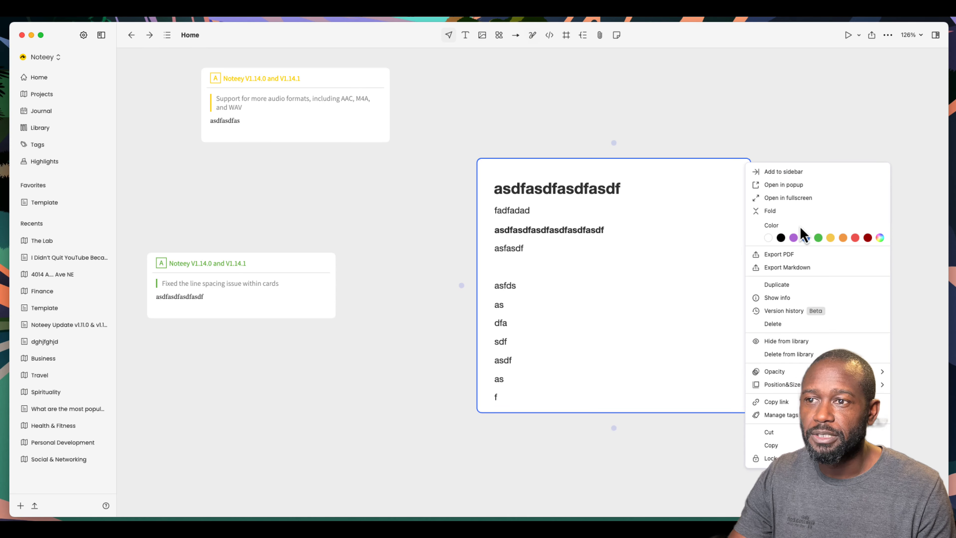
click(671, 130)
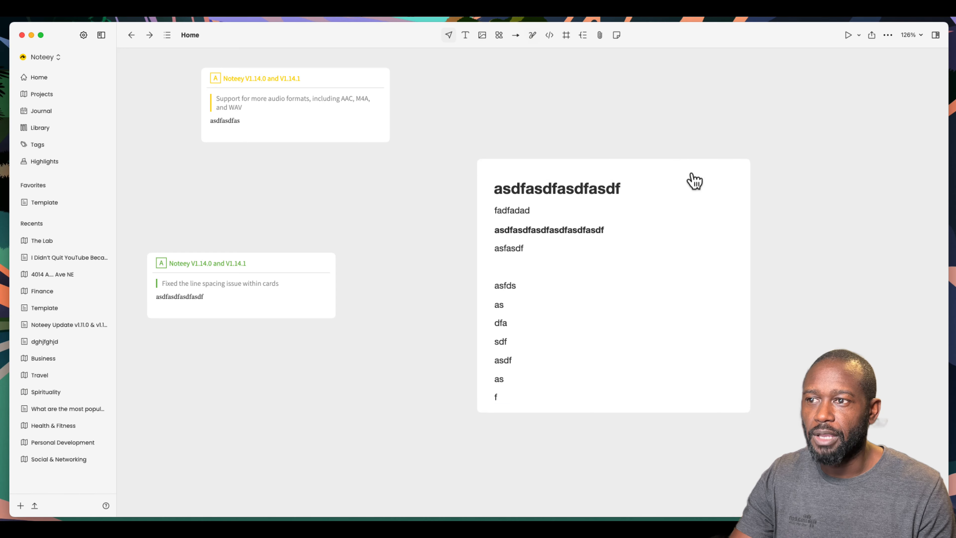
drag(663, 169, 597, 160)
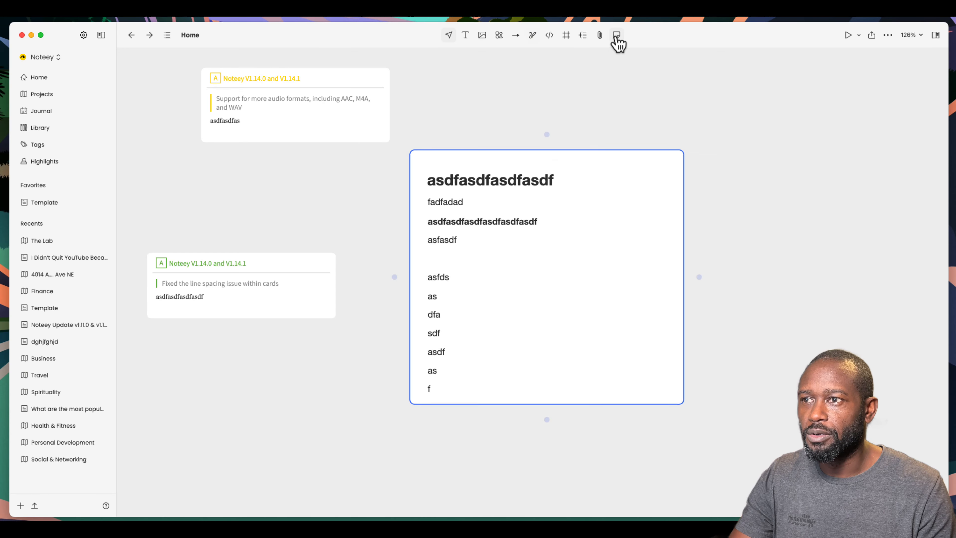
Place a light blue sticky note beside the card, on the side away from the highlight cards, with the text "sdfasdfasdf".
click(616, 36)
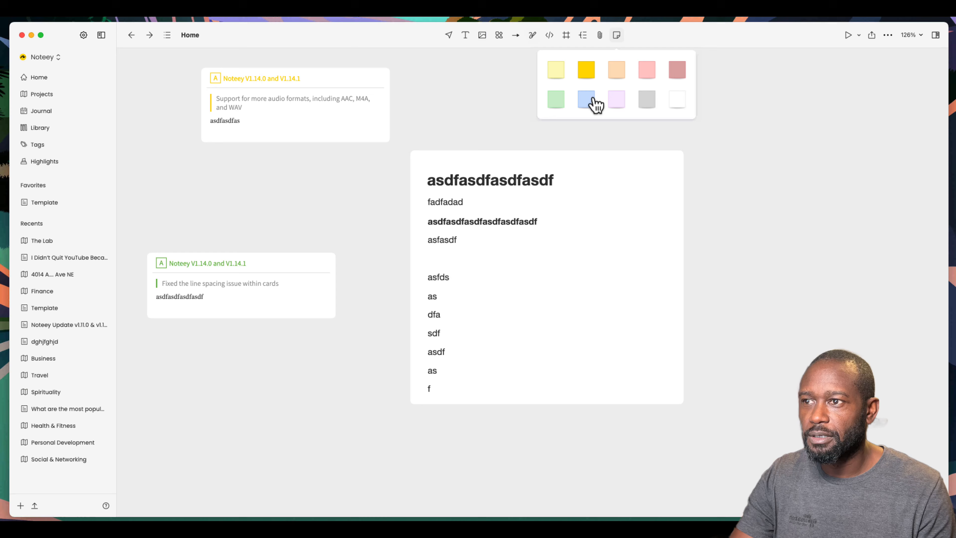
click(593, 107)
click(730, 156)
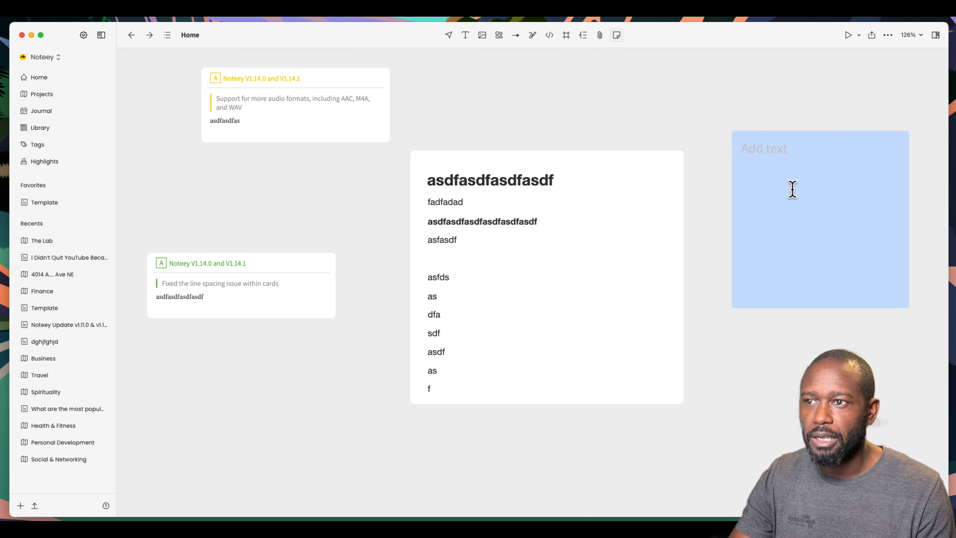
text(sdfasdfasdf)
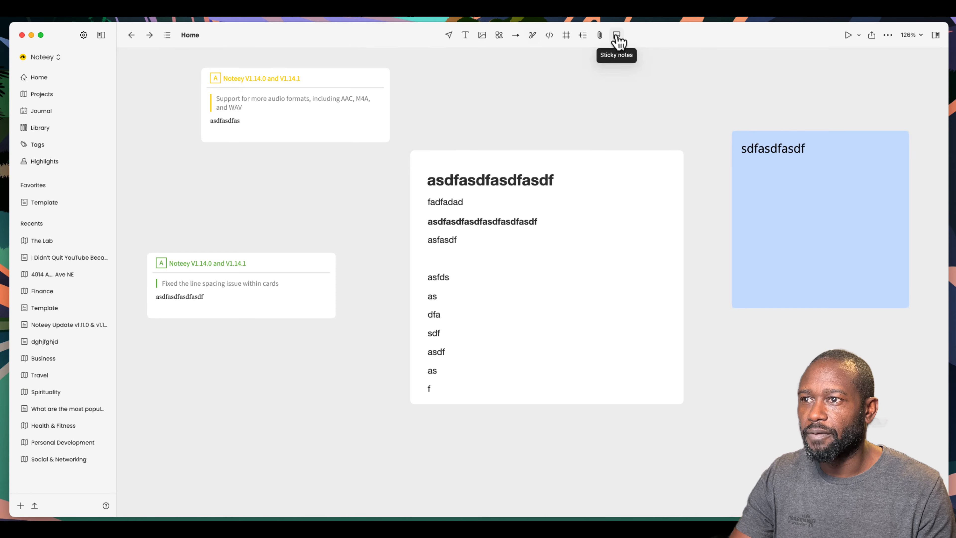
Add a golden yellow sticky note reading "asdfasdfasdfas" beside the yellow highlight card, and move the titled card below it.
click(619, 38)
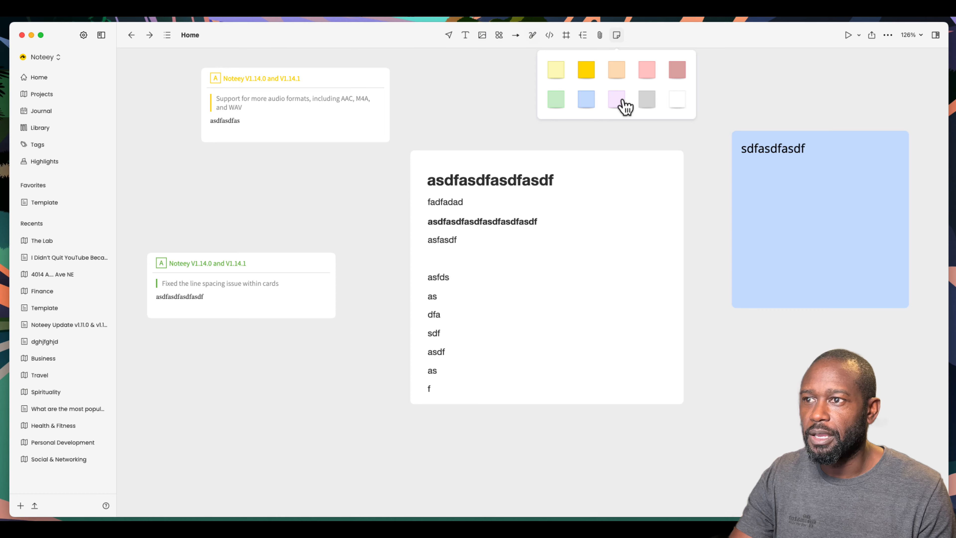
click(589, 76)
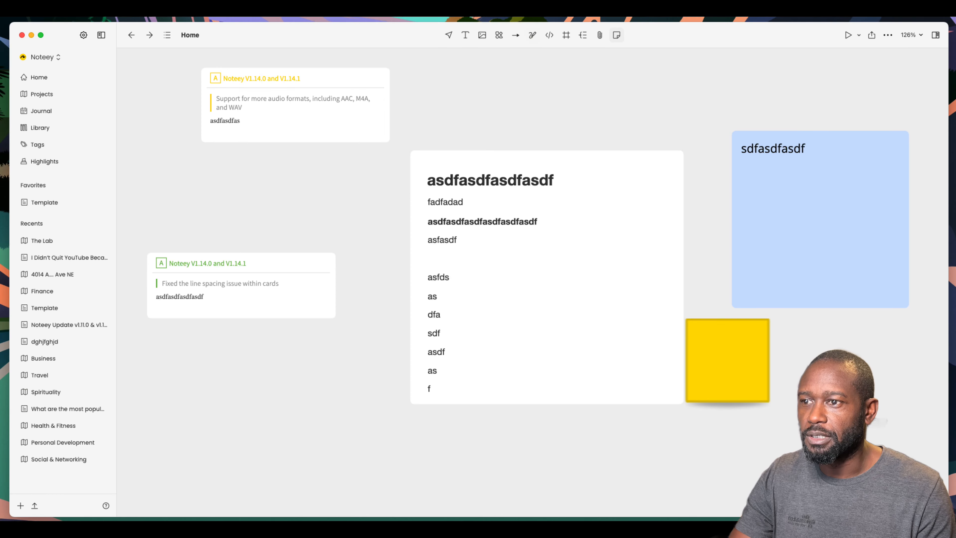
click(752, 366)
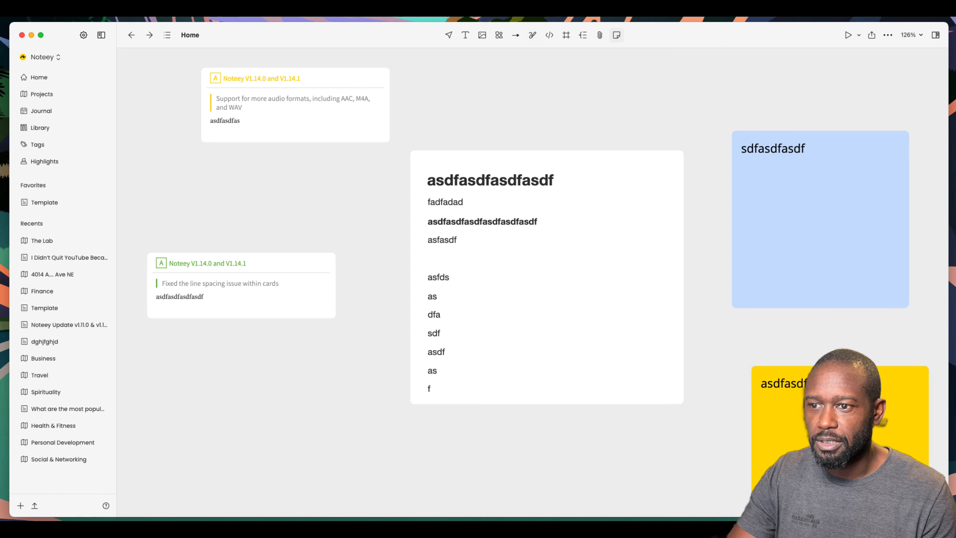
drag(809, 392, 542, 95)
drag(483, 167, 458, 276)
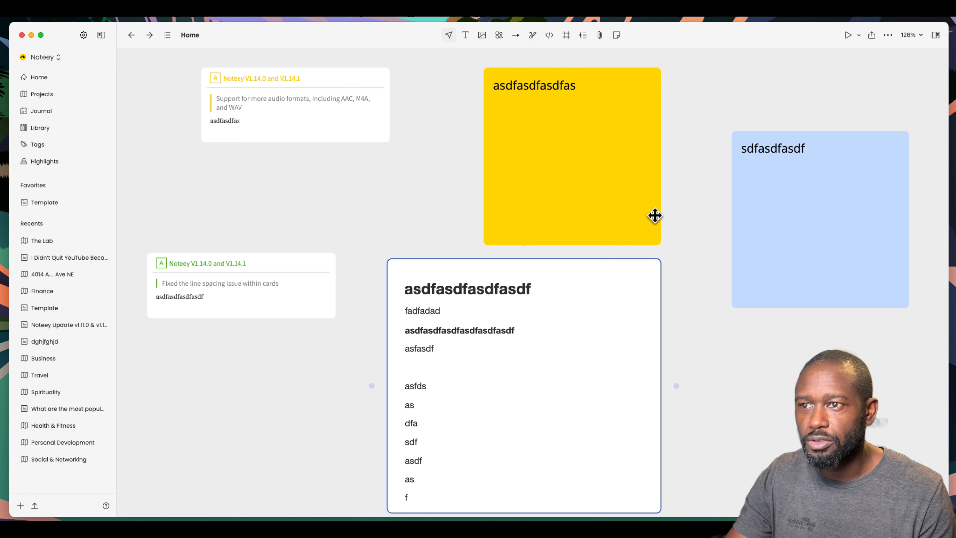
Change the golden yellow sticky note's fill to the default green, #59C457.
click(620, 123)
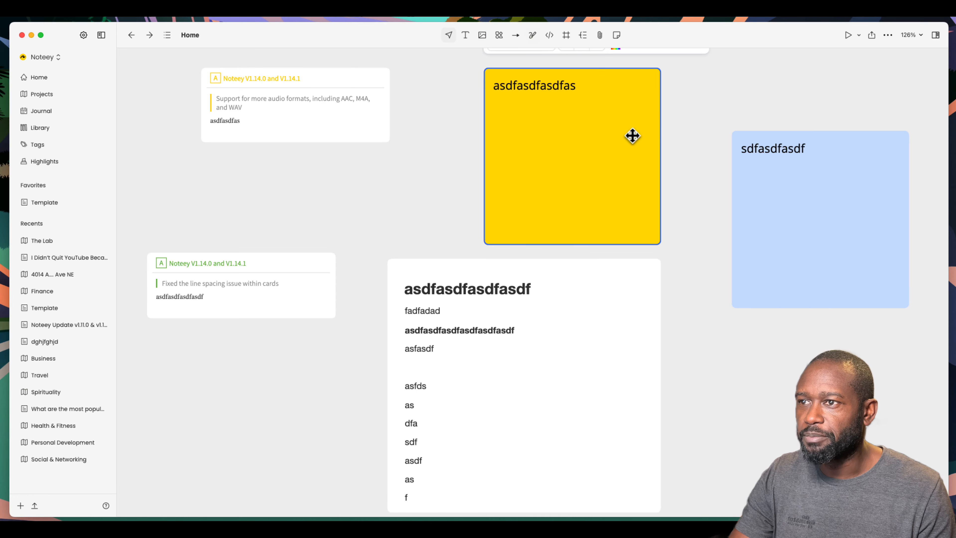
scroll(694, 151, up, 5)
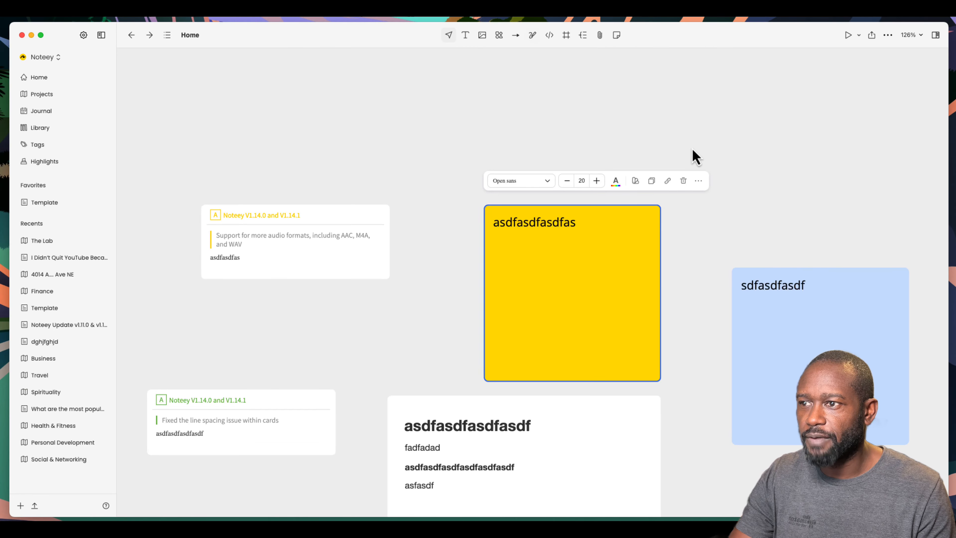
scroll(693, 151, down, 2)
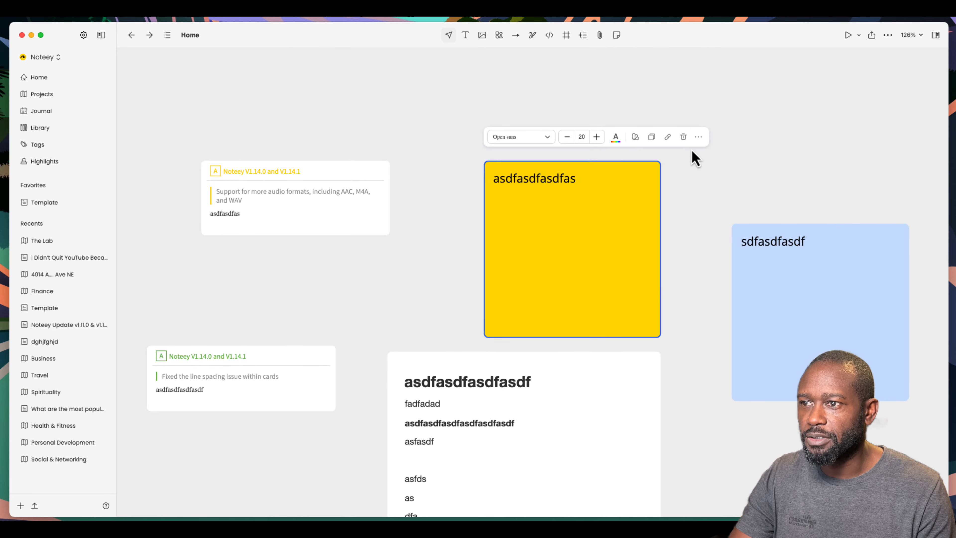
click(635, 137)
click(635, 173)
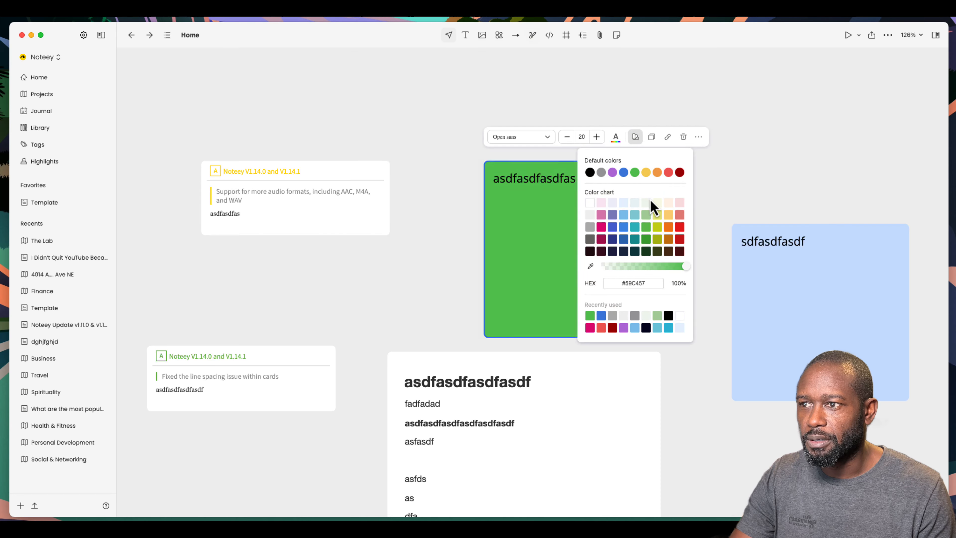
Look through the fill color options of the green sticky note and try out its opacity setting.
click(753, 172)
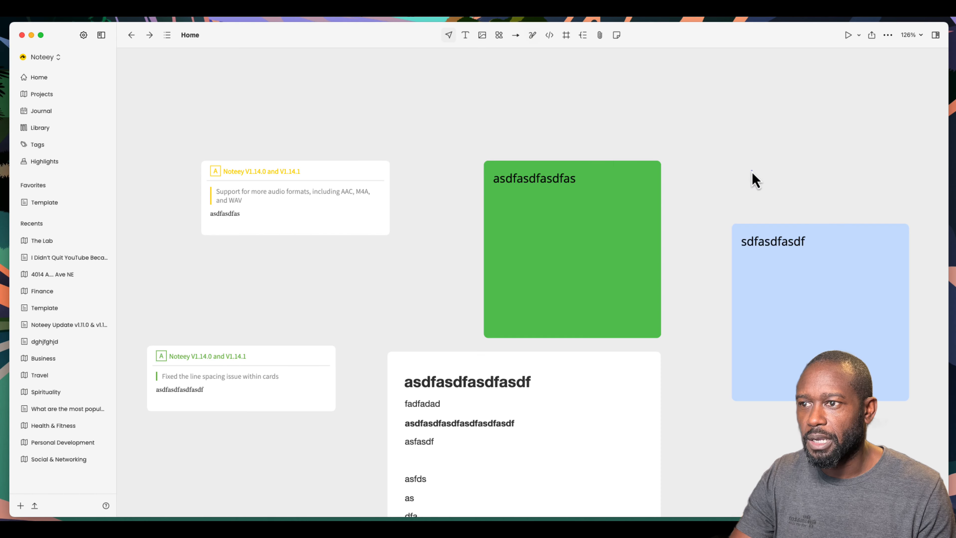
click(641, 173)
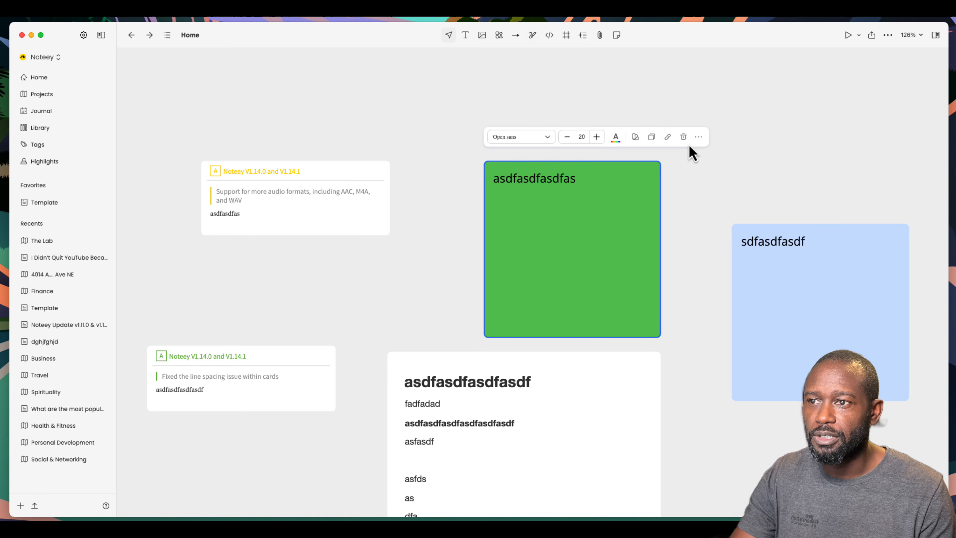
click(637, 139)
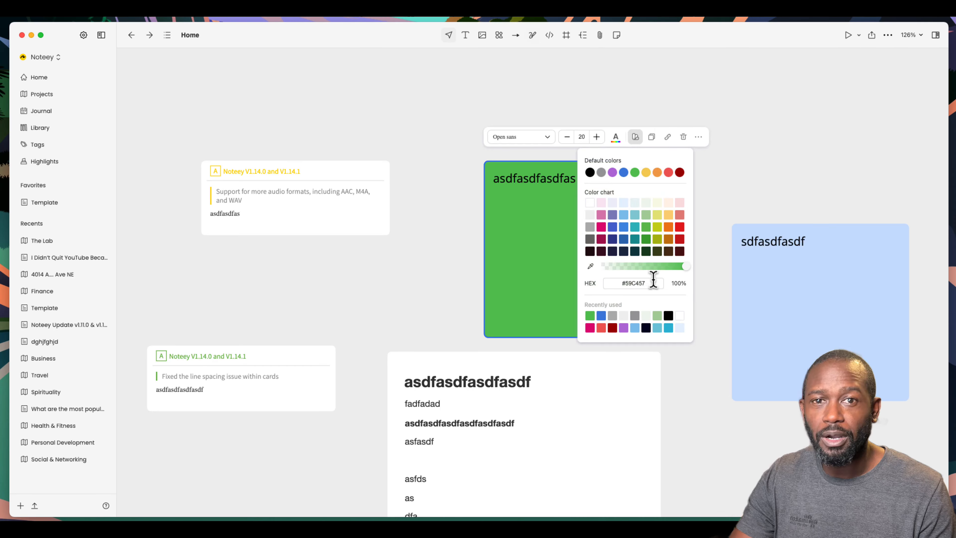
mouse_move(684, 267)
mouse_down()
mouse_move(617, 267)
mouse_move(682, 266)
mouse_up()
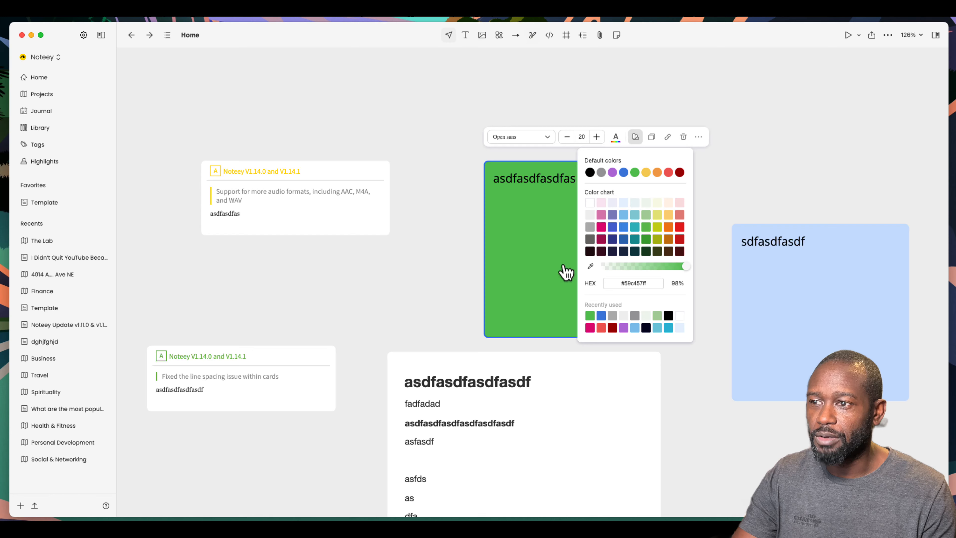
click(585, 251)
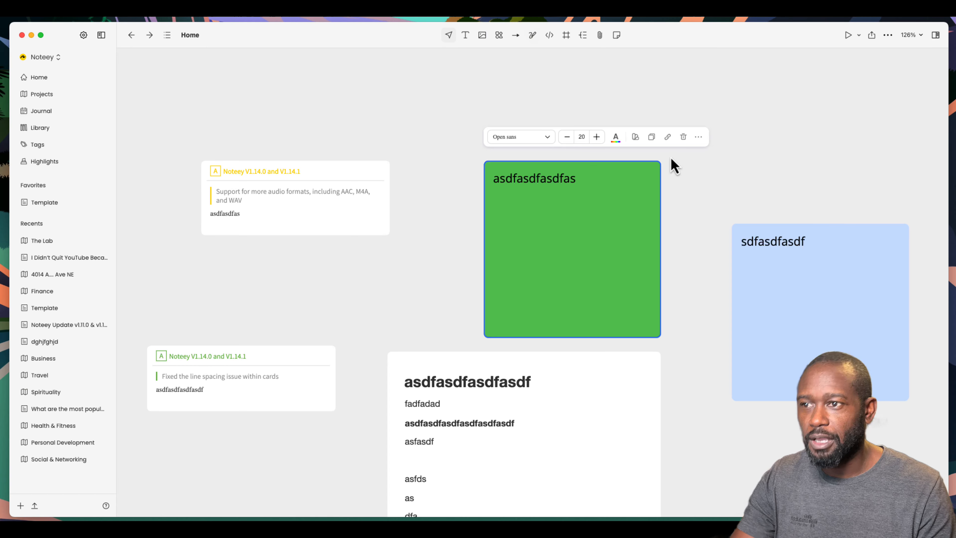
click(636, 138)
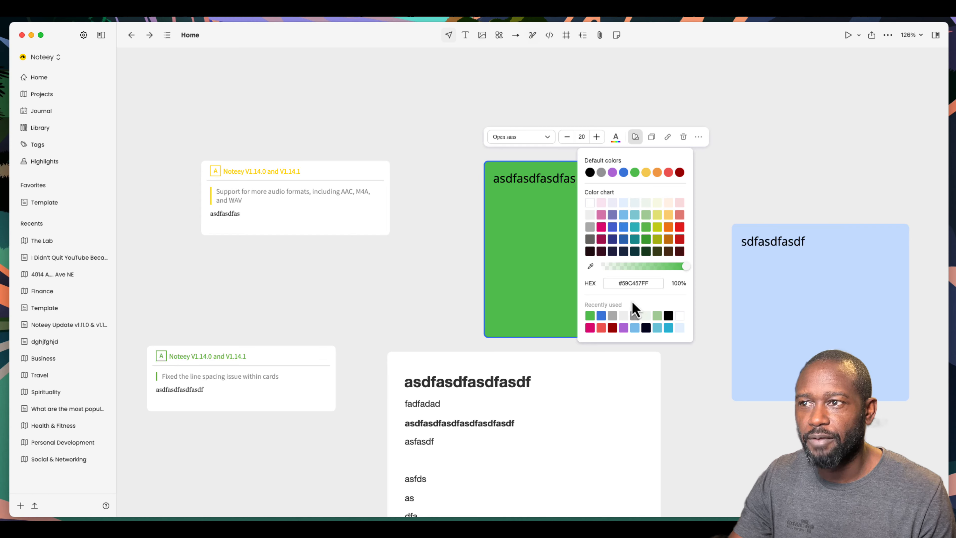
click(545, 207)
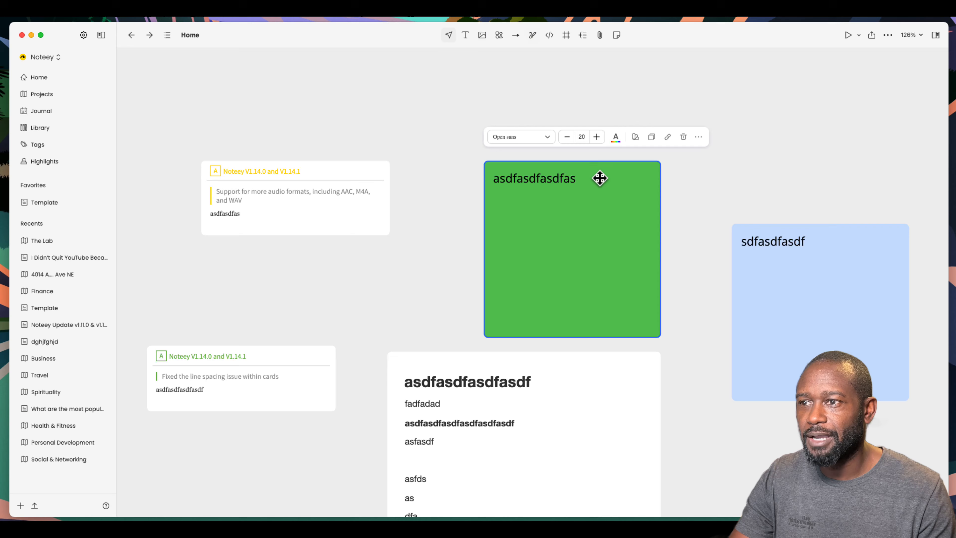
Add an empty light yellow sticky note beside the green one, overlapping the light blue note, and open the green note's fill colors.
click(620, 108)
click(617, 35)
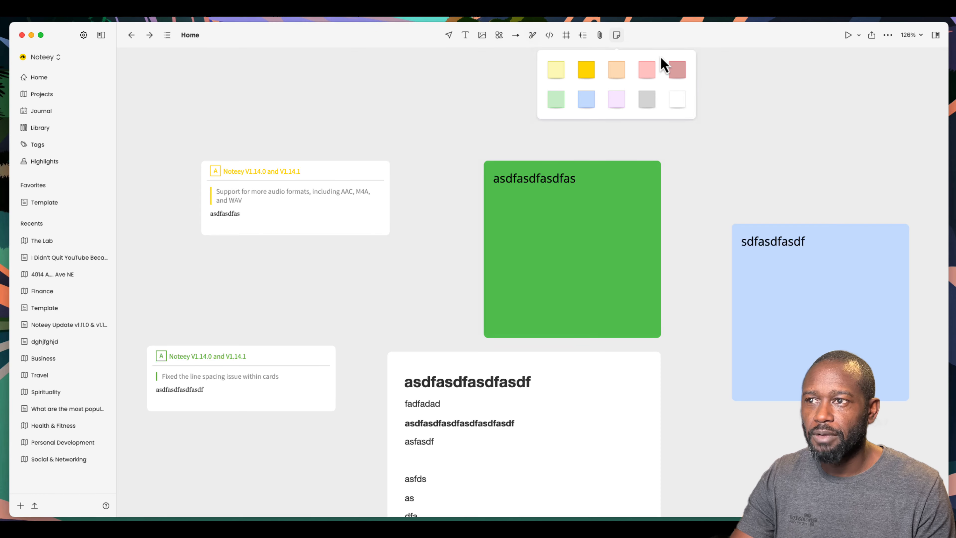
click(726, 162)
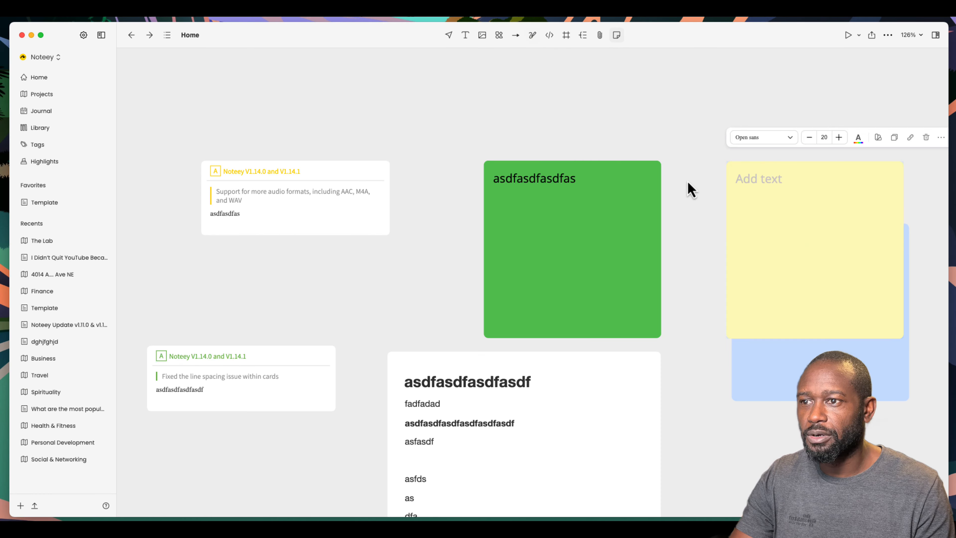
click(599, 204)
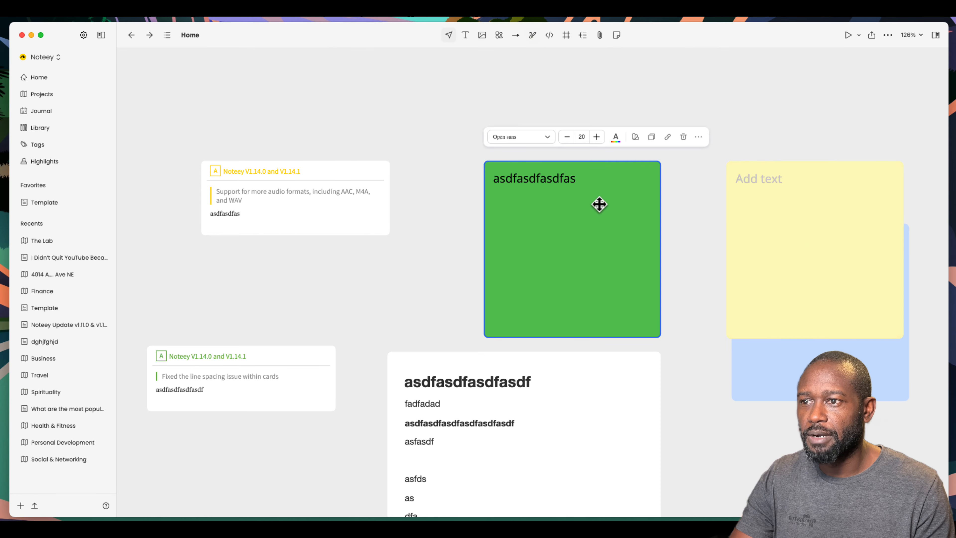
click(635, 137)
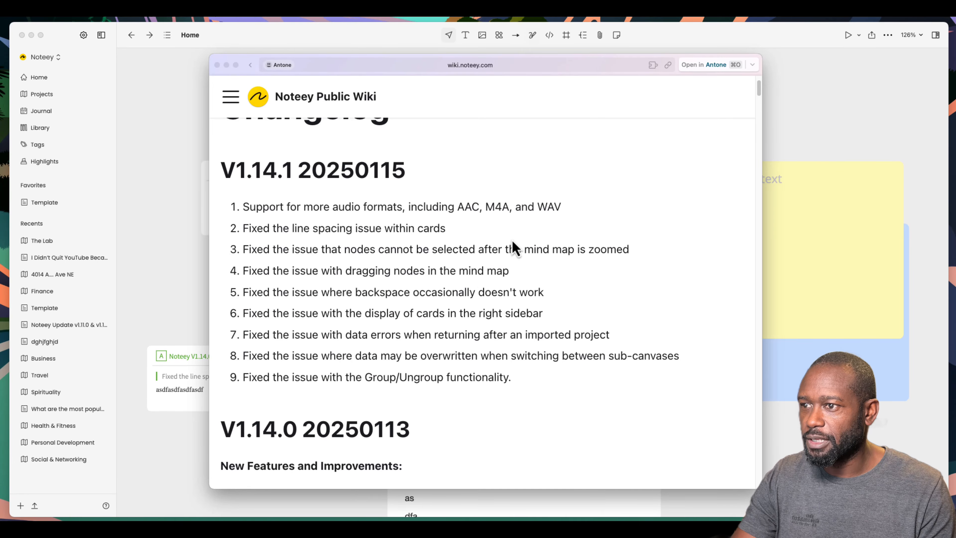
Read the V1.14.0 feature list in the Noteey Public Wiki changelog, marking the item on playing audio, and return to the canvas.
scroll(388, 272, down, 10)
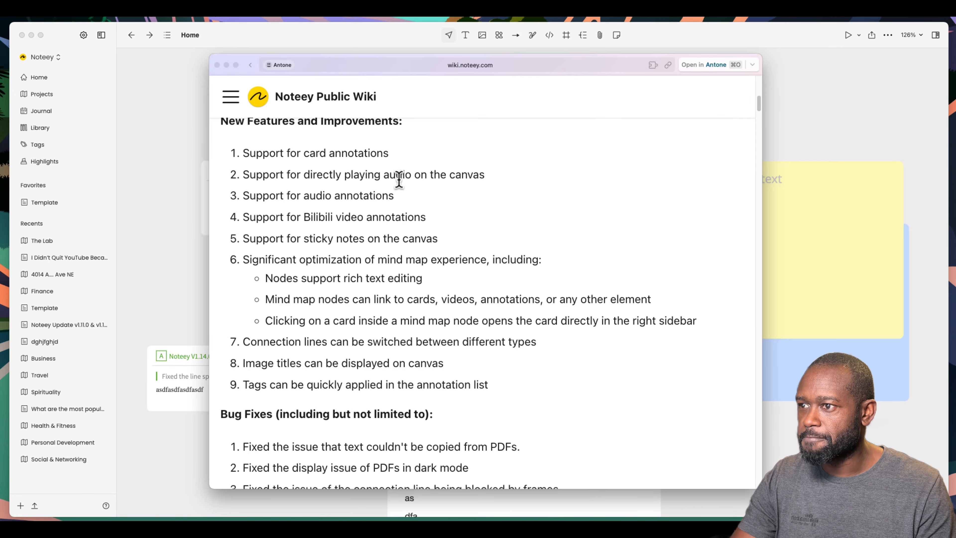
drag(345, 174, 446, 174)
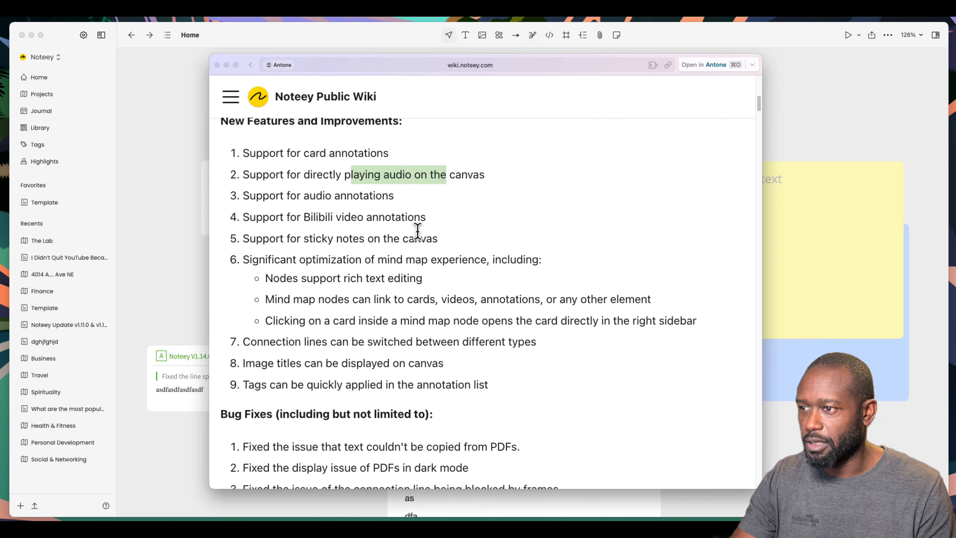
click(806, 139)
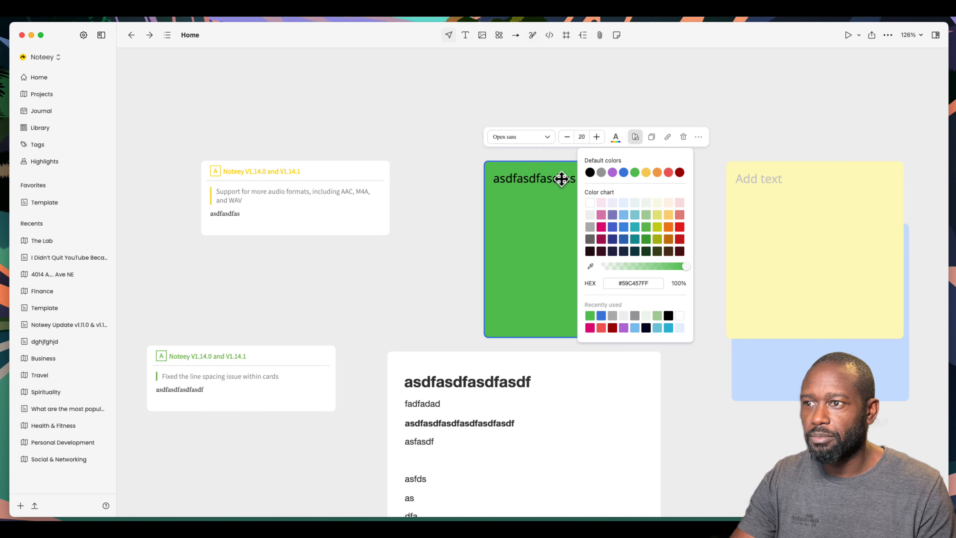
click(459, 175)
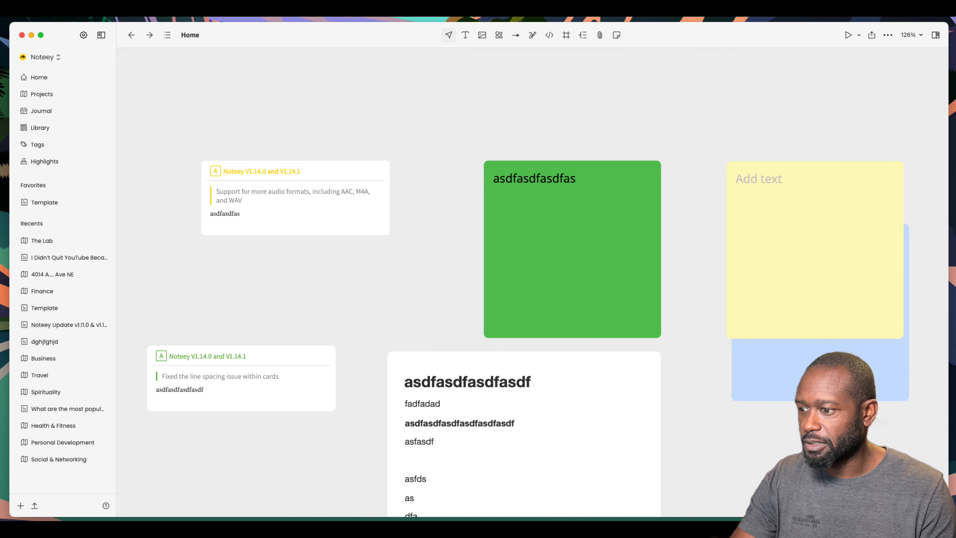
Switch to Finder and search for files whose name contains "mp3", and refine the name search to ".mp3".
click(346, 527)
click(227, 171)
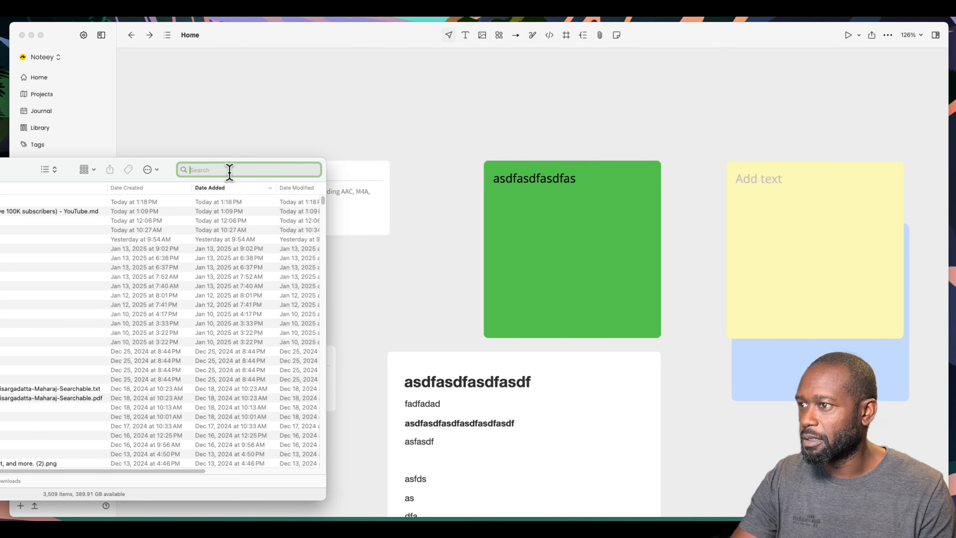
text(mp3)
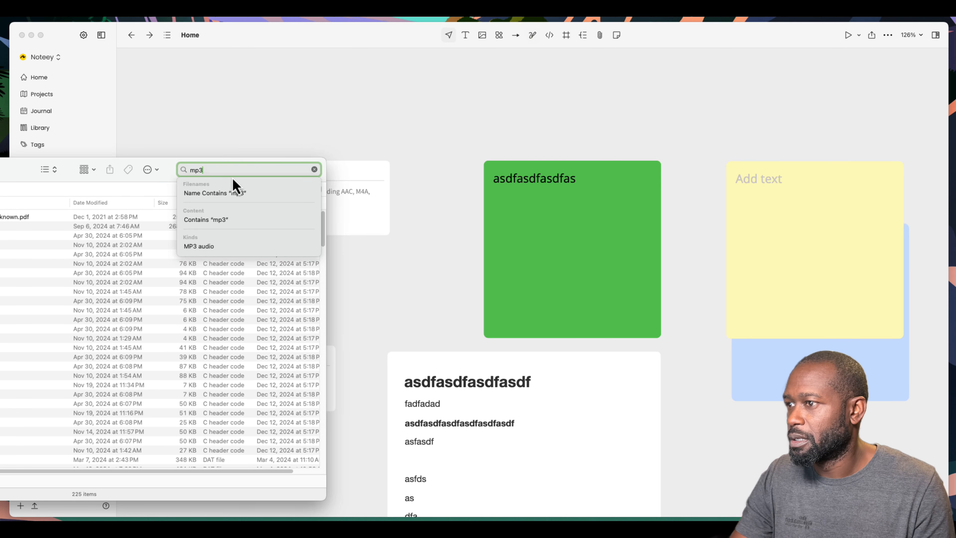
click(232, 190)
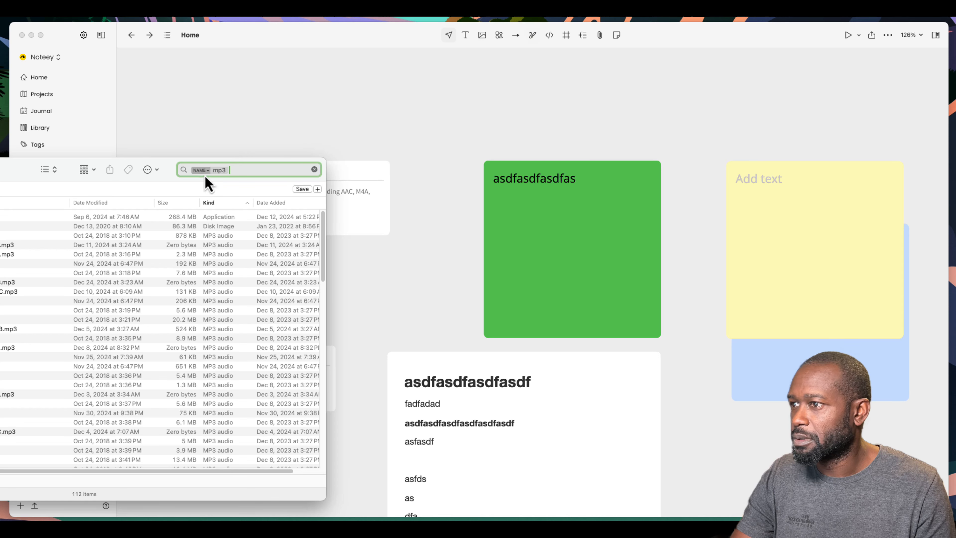
click(314, 169)
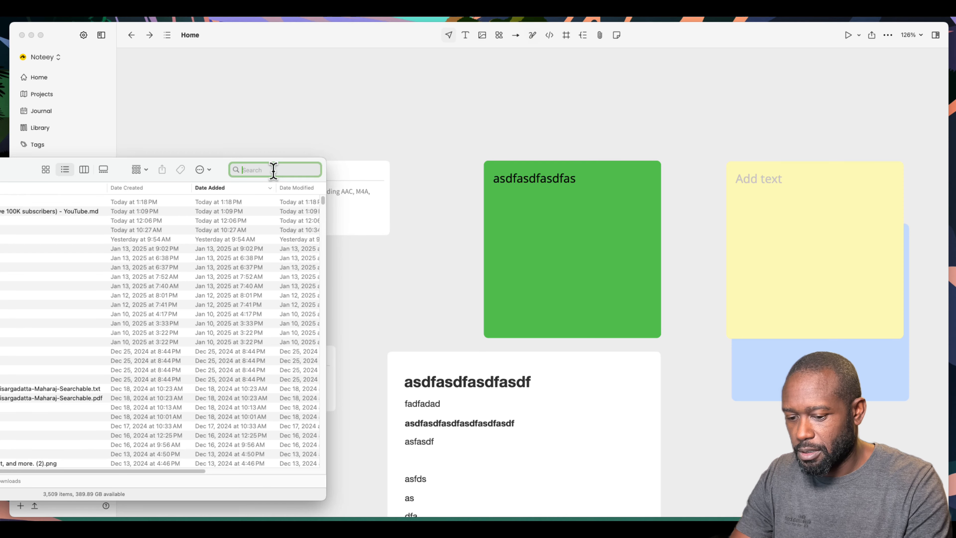
text(.mp3)
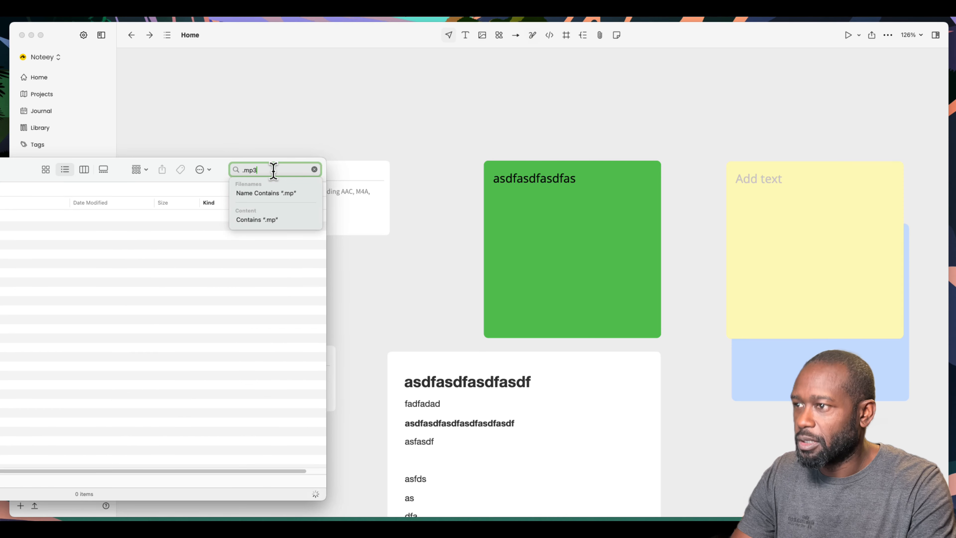
click(263, 194)
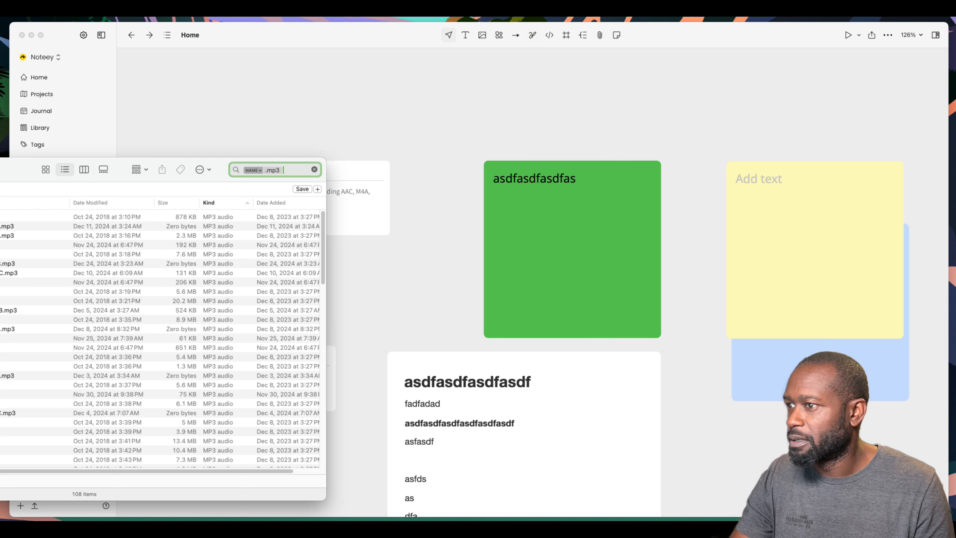
Bring 00-Introduction.mp3 from the search results onto the Noteey canvas, importing it in Link mode.
click(15, 217)
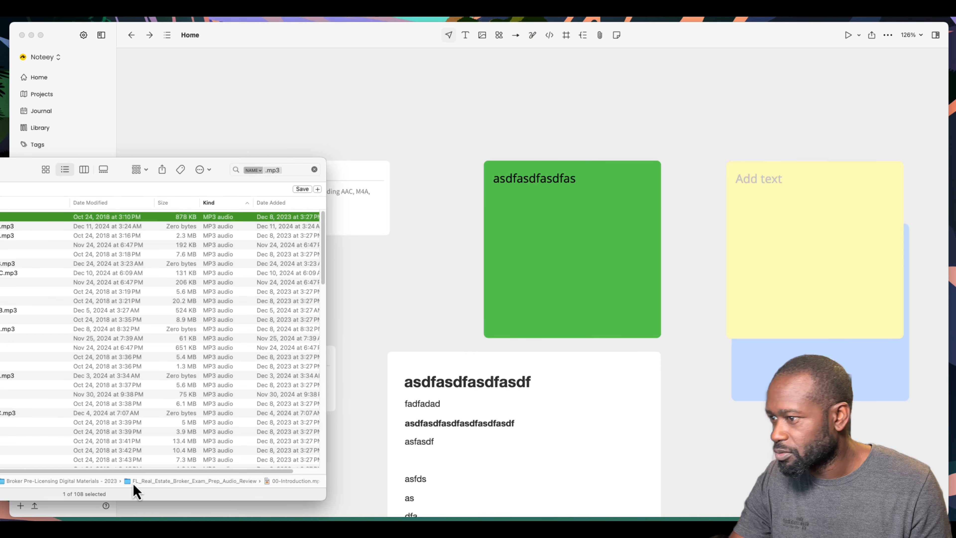
drag(113, 216, 407, 136)
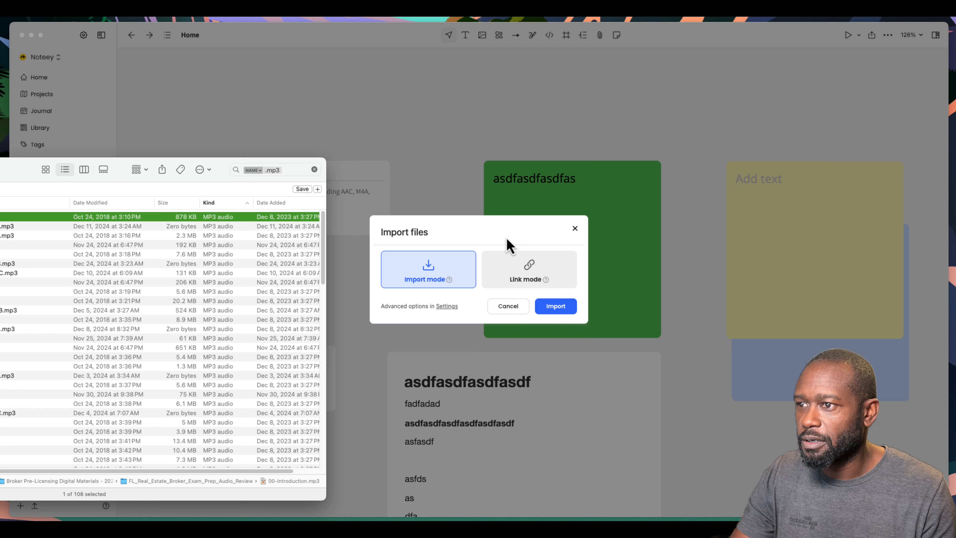
click(501, 227)
click(524, 268)
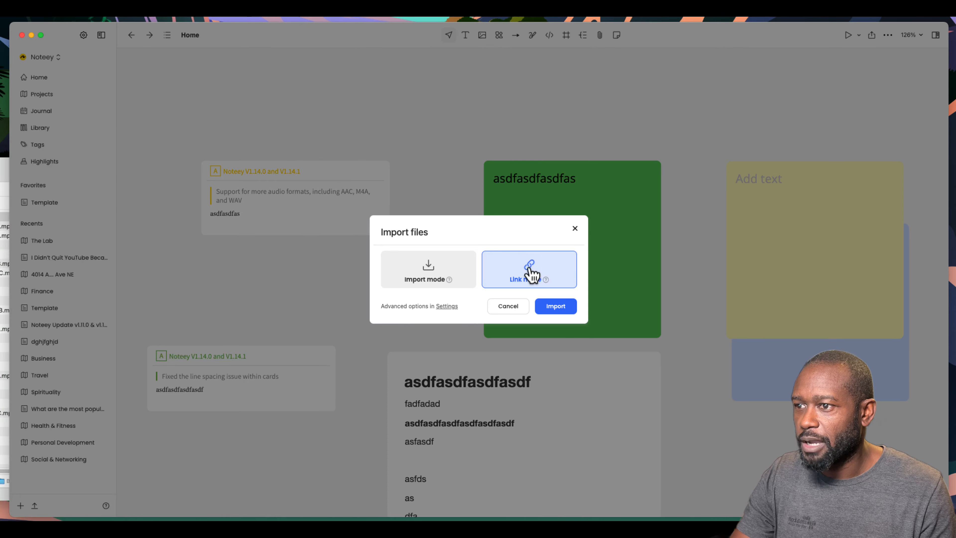
click(561, 307)
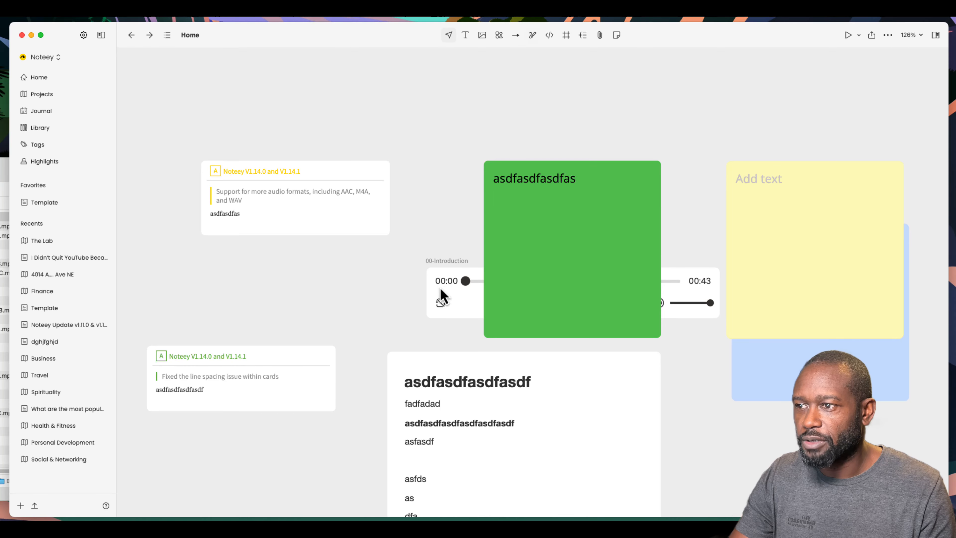
Move the 00-Introduction audio player out from behind the green sticky note to the free area above the green and light yellow notes.
drag(444, 280, 628, 94)
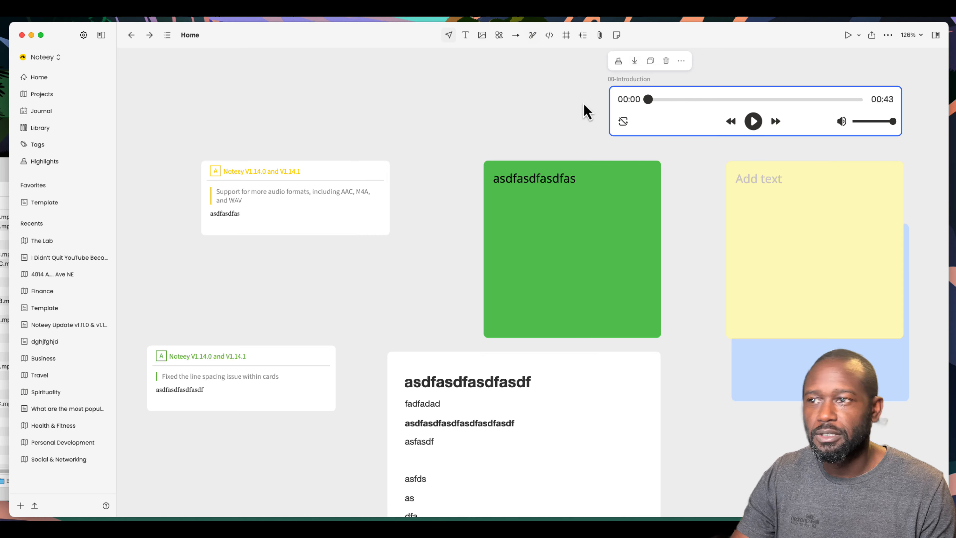
click(587, 111)
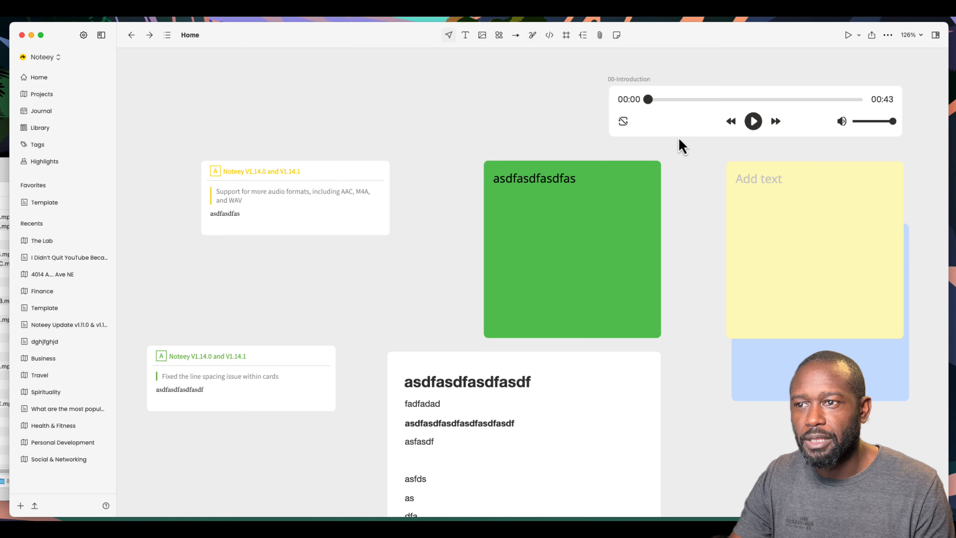
click(809, 205)
click(612, 219)
click(761, 367)
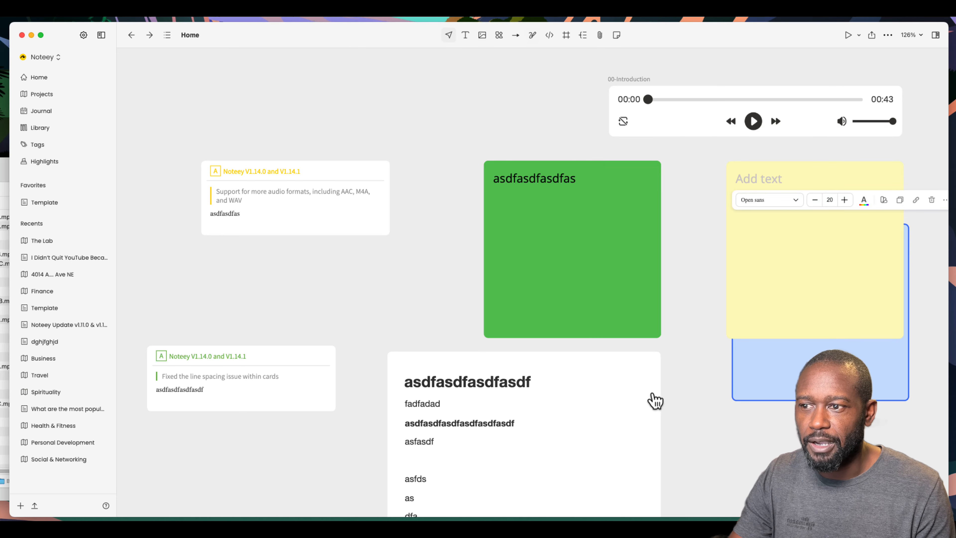
click(609, 417)
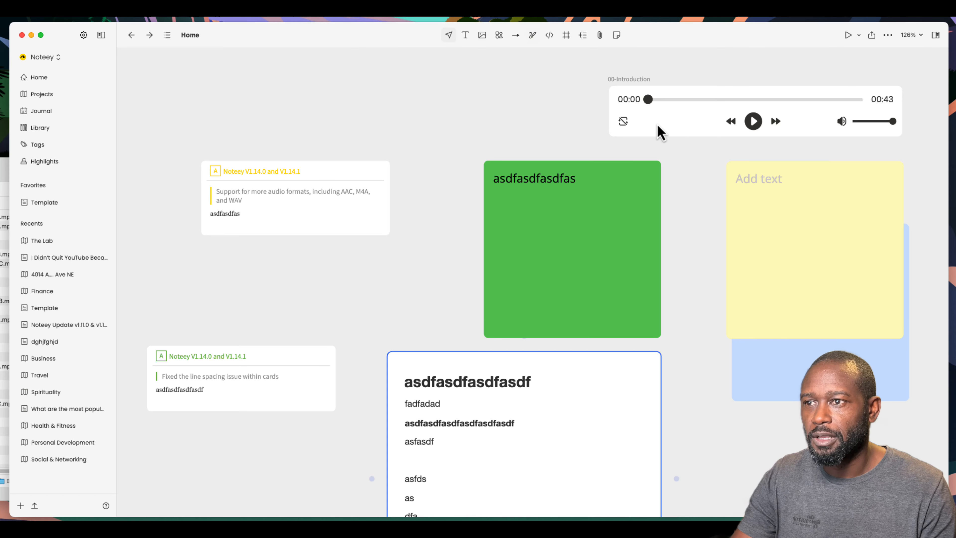
drag(729, 97, 734, 81)
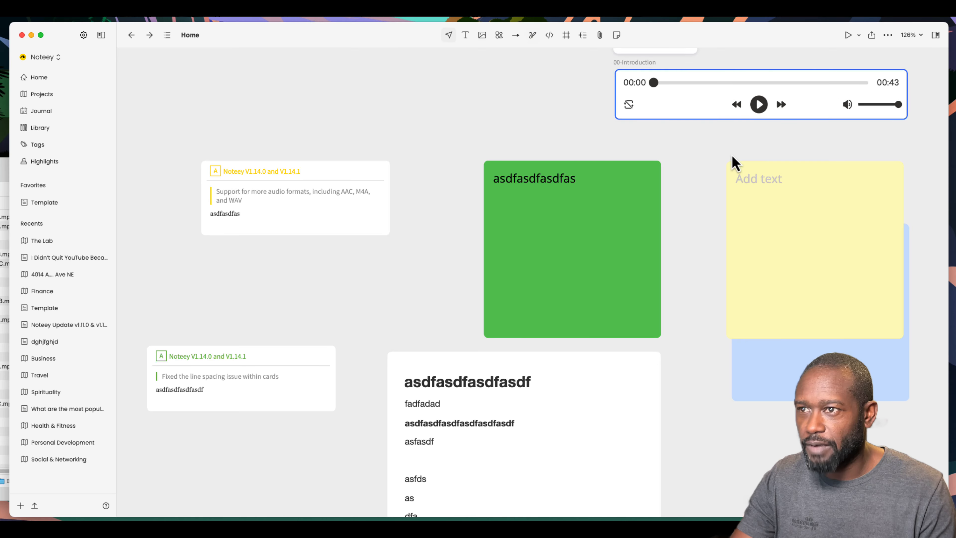
drag(703, 110, 687, 132)
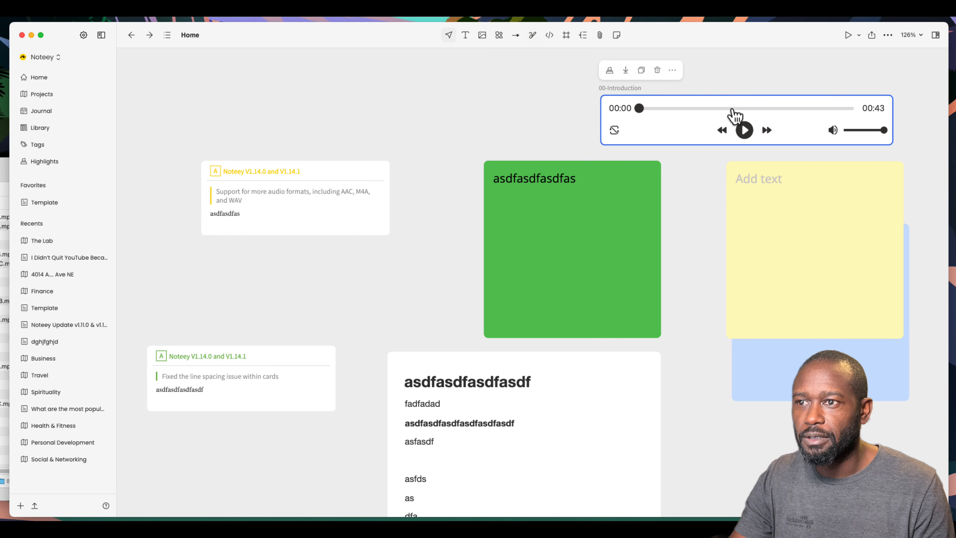
Test playback of the 00-Introduction audio on the canvas, pausing it and skipping ahead to about 00:15.
click(746, 132)
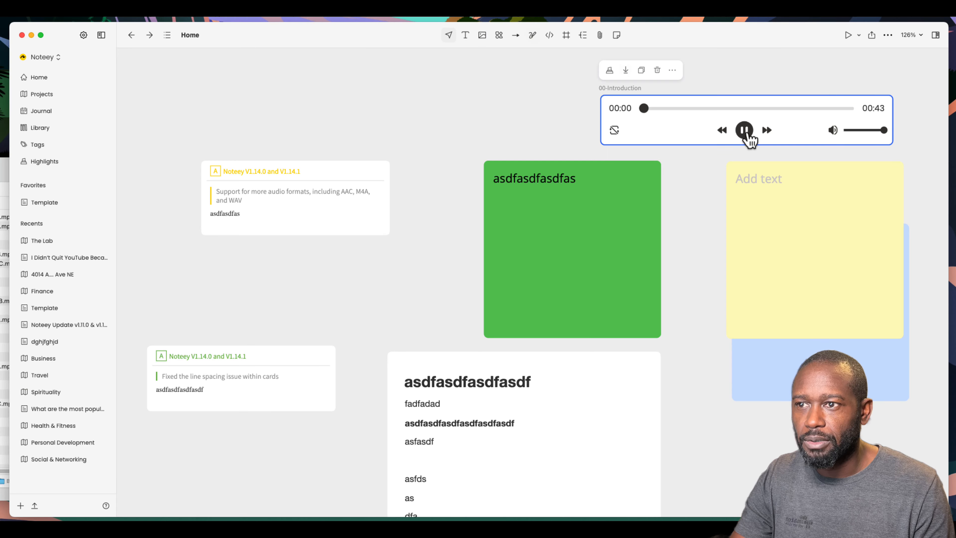
click(744, 130)
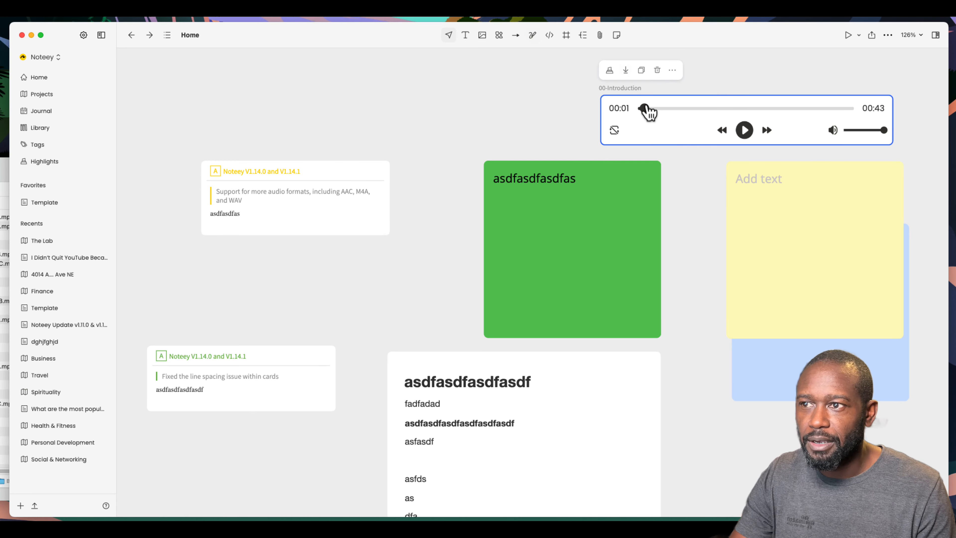
drag(645, 109, 711, 110)
click(745, 131)
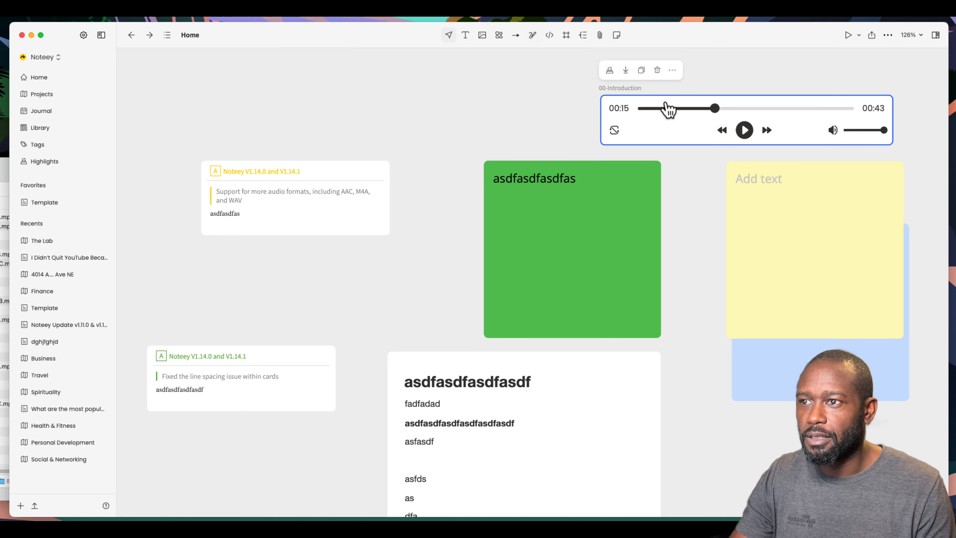
Open the highlights window of the 00-Introduction audio and try to save an empty highlight at 00:00:00.
click(610, 71)
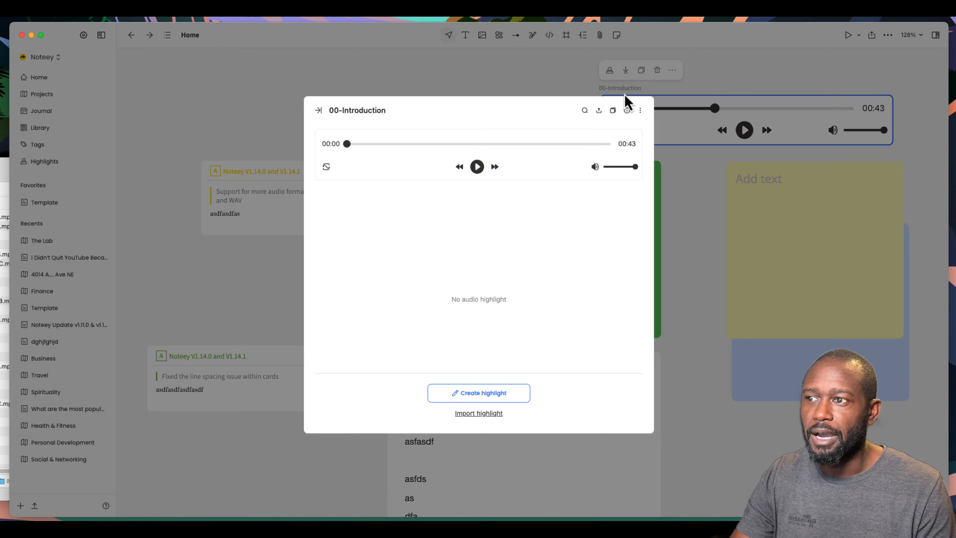
click(489, 392)
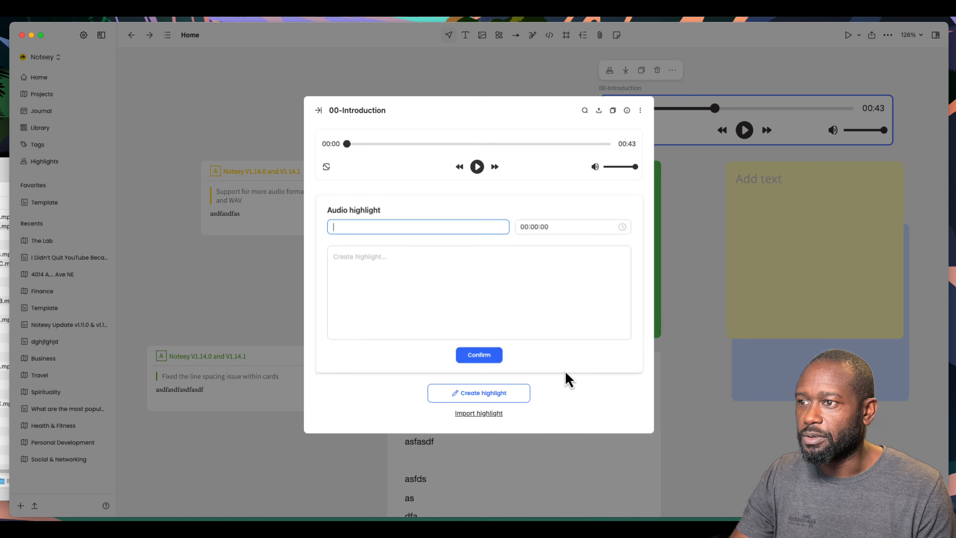
click(480, 355)
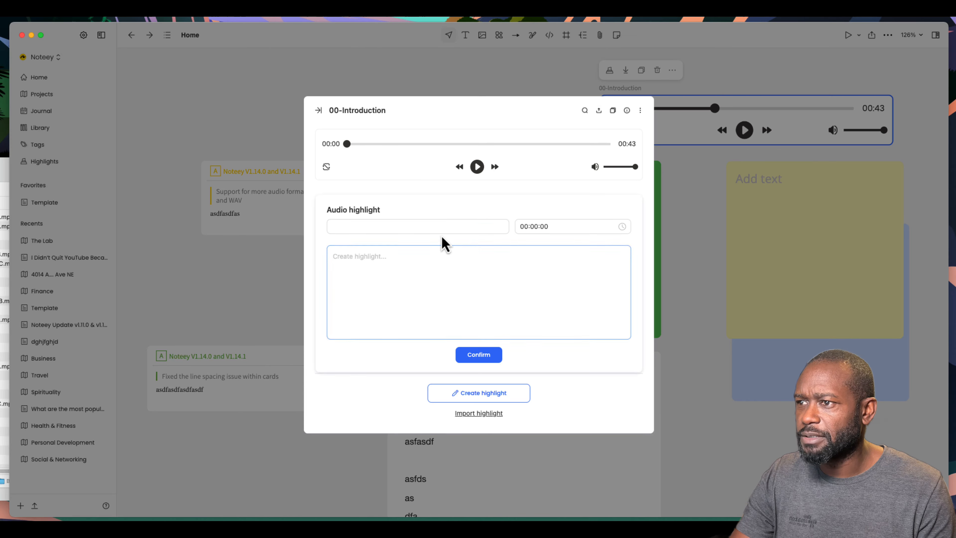
click(596, 194)
Create an audio highlight at 00:00:13 titled "asdfasdfasdfasd" with the note "asdfasdfasfasdfasdfasd".
click(426, 144)
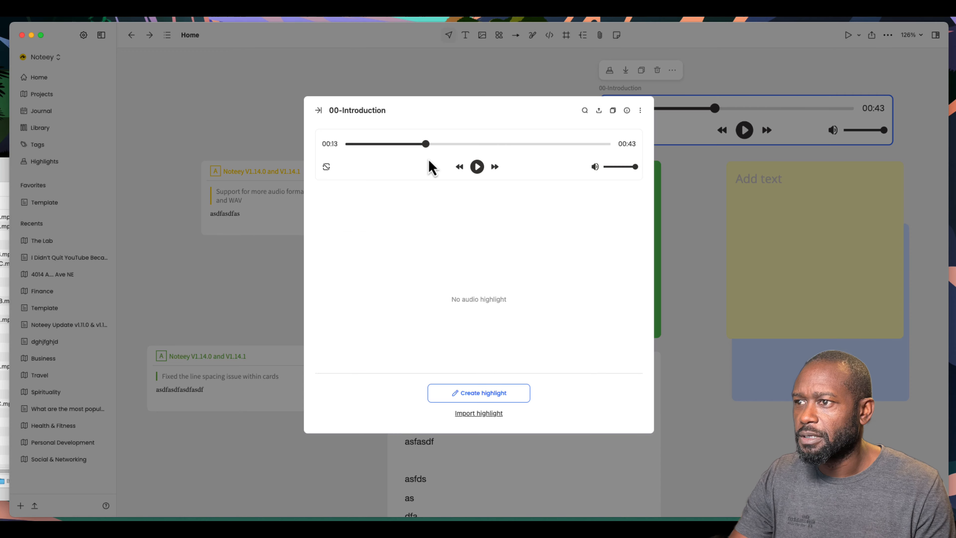
click(487, 396)
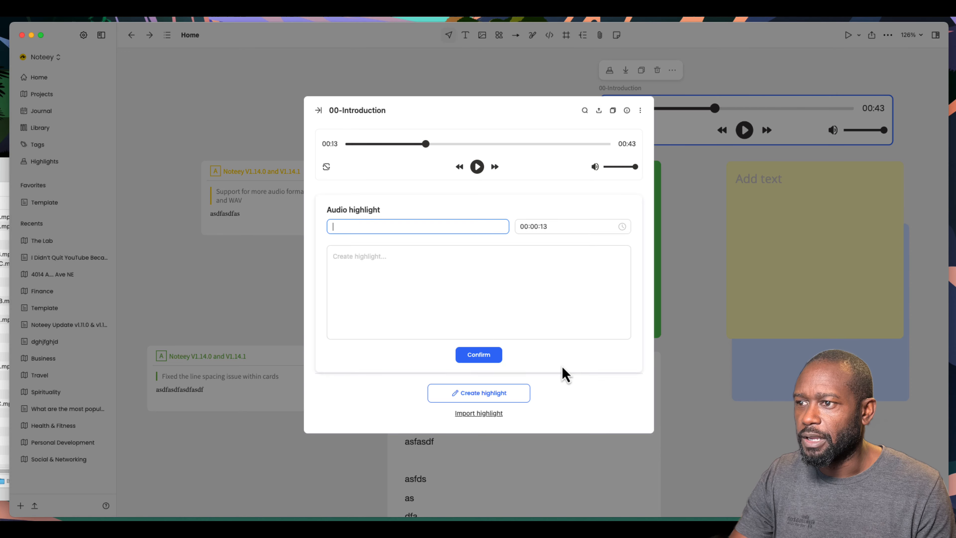
click(548, 227)
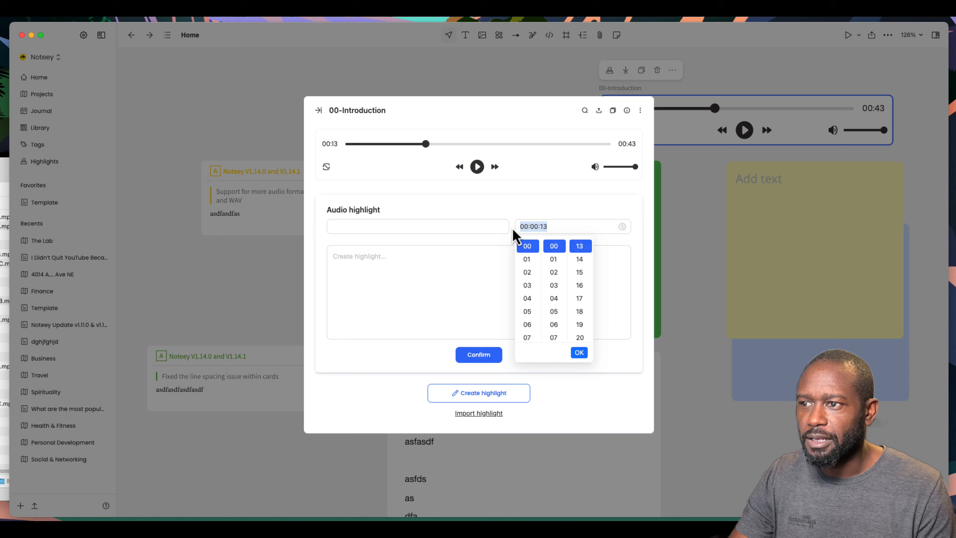
click(448, 226)
click(561, 227)
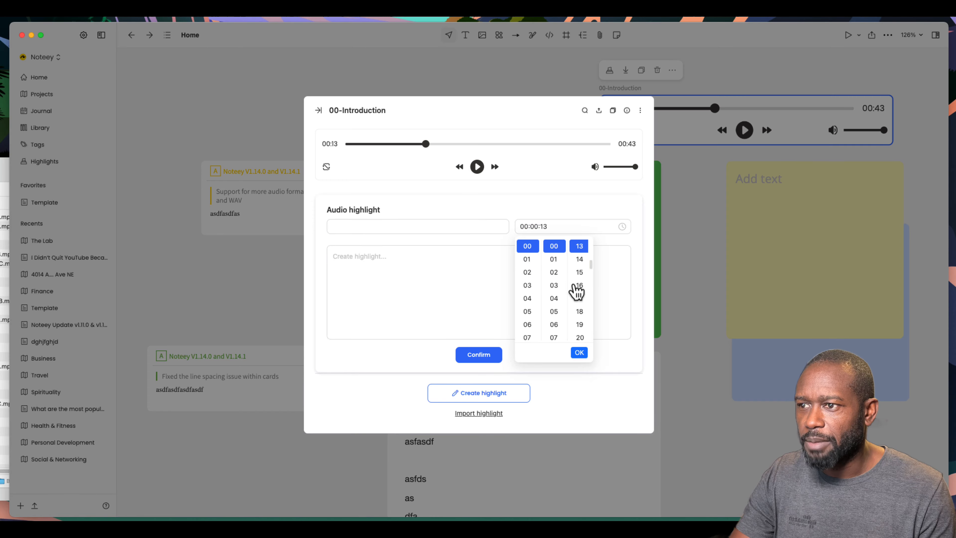
click(442, 227)
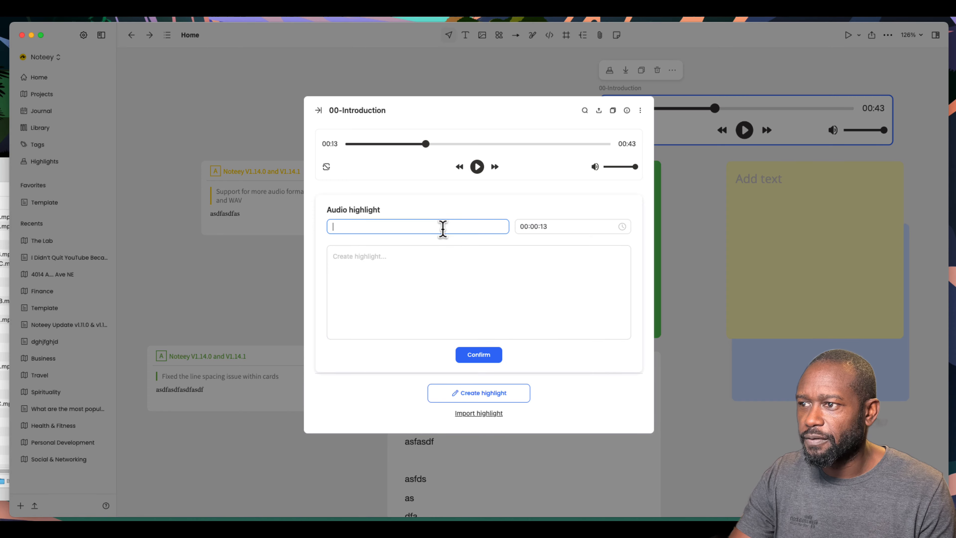
text(asdfasdfasdfasd)
click(389, 286)
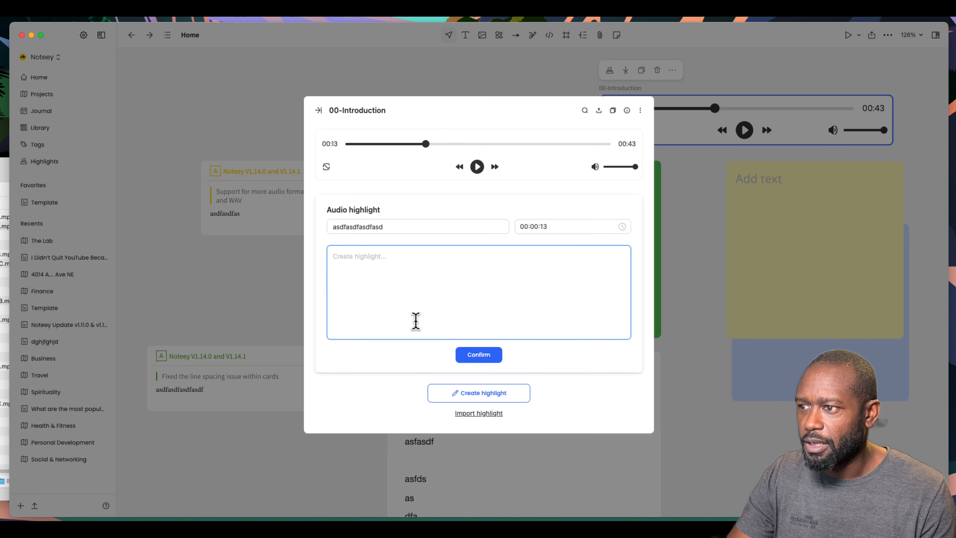
text(asdfasdfasfasdfasdfasd)
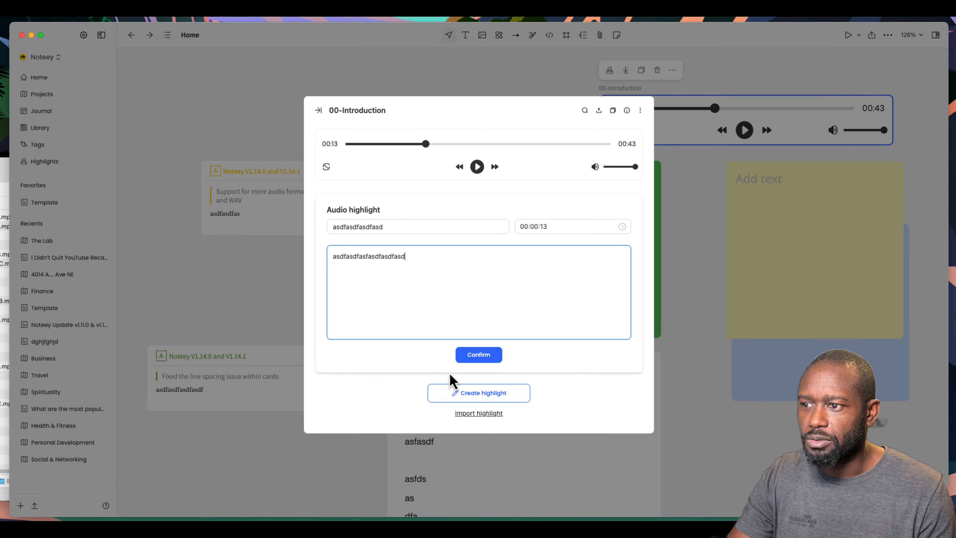
click(478, 354)
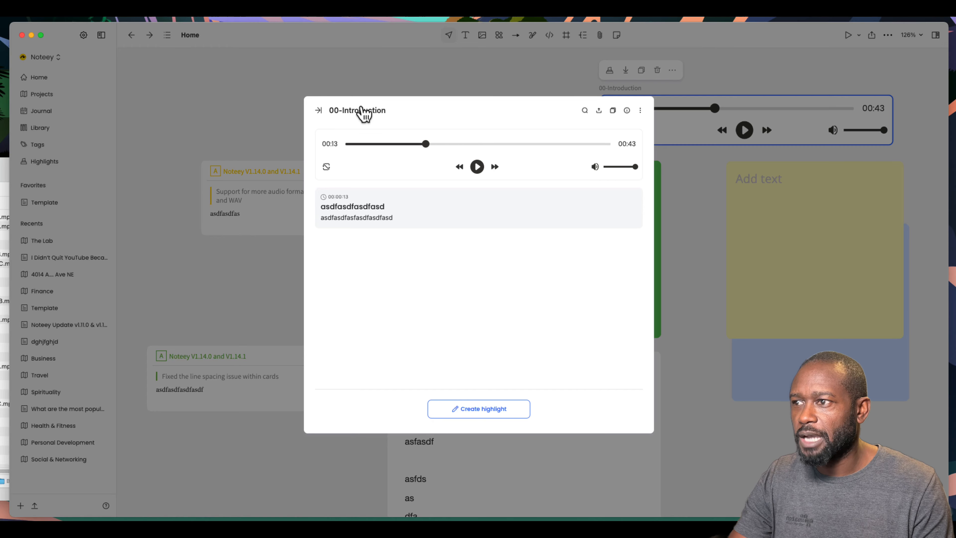
Dock the audio highlights in the sidebar and place the 00:00:13 highlight on the canvas above the yellow highlight card.
click(319, 110)
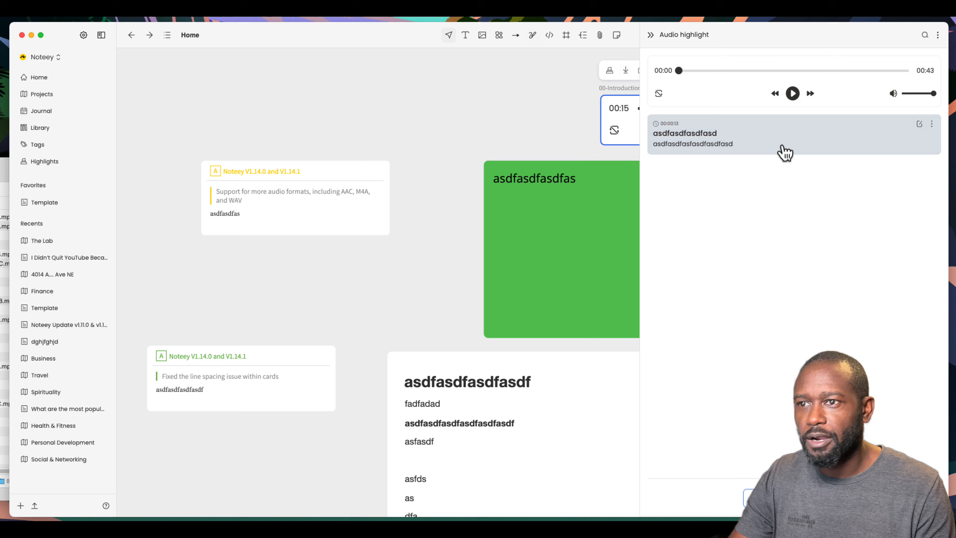
drag(786, 152, 429, 113)
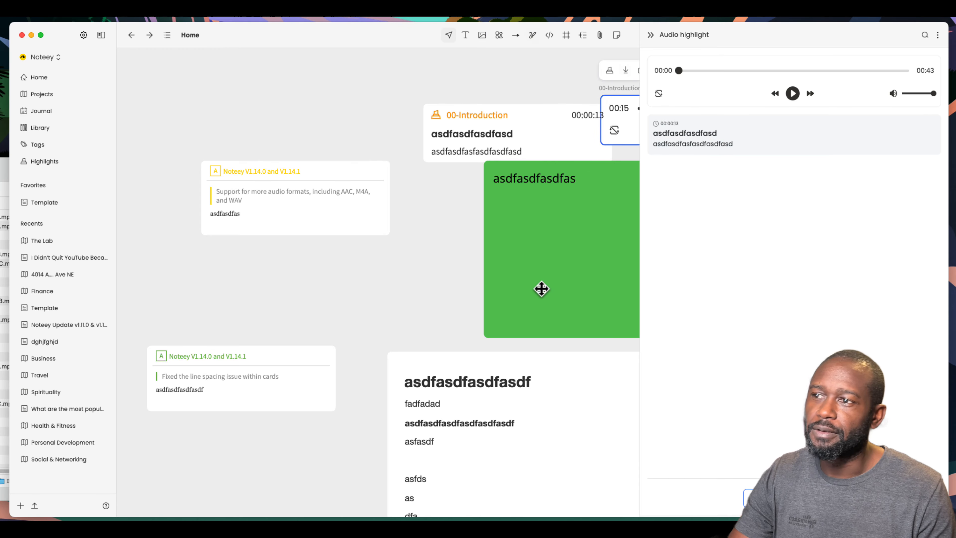
drag(537, 124, 369, 94)
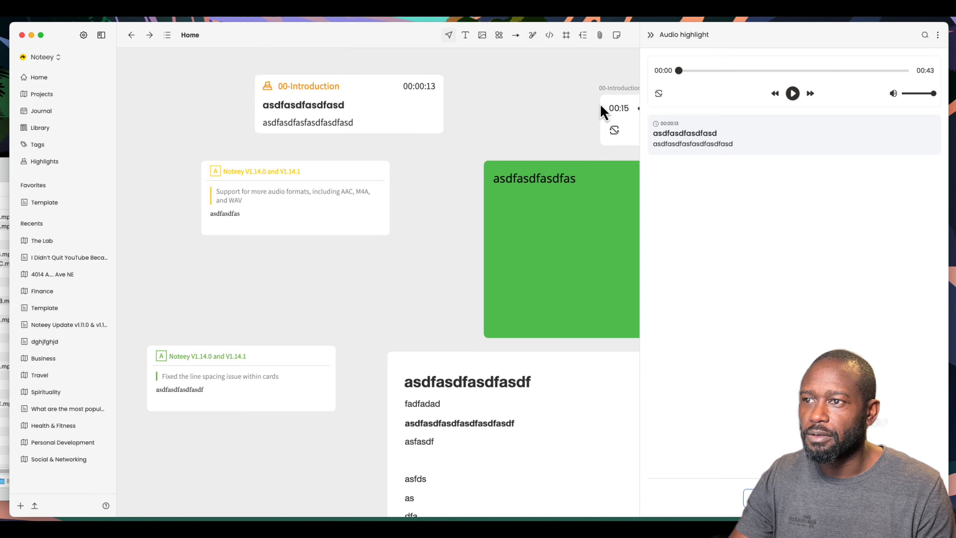
Close the audio highlight sidebar and delete the 00-Introduction audio player from the canvas.
drag(602, 103, 491, 109)
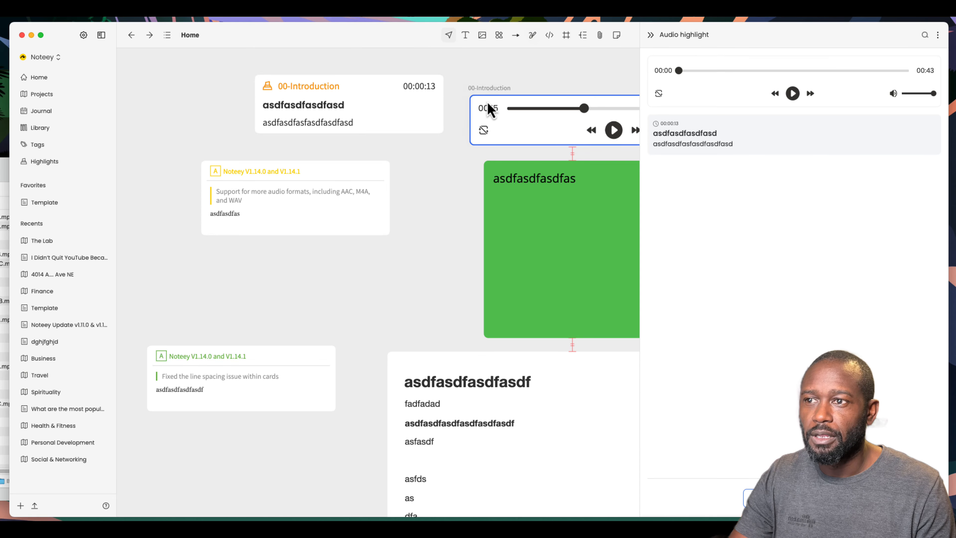
click(649, 37)
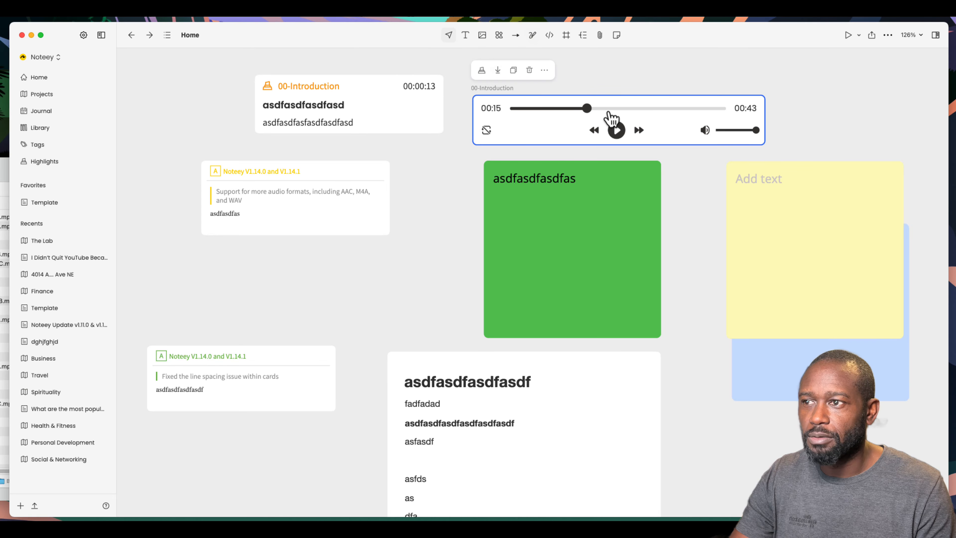
click(529, 70)
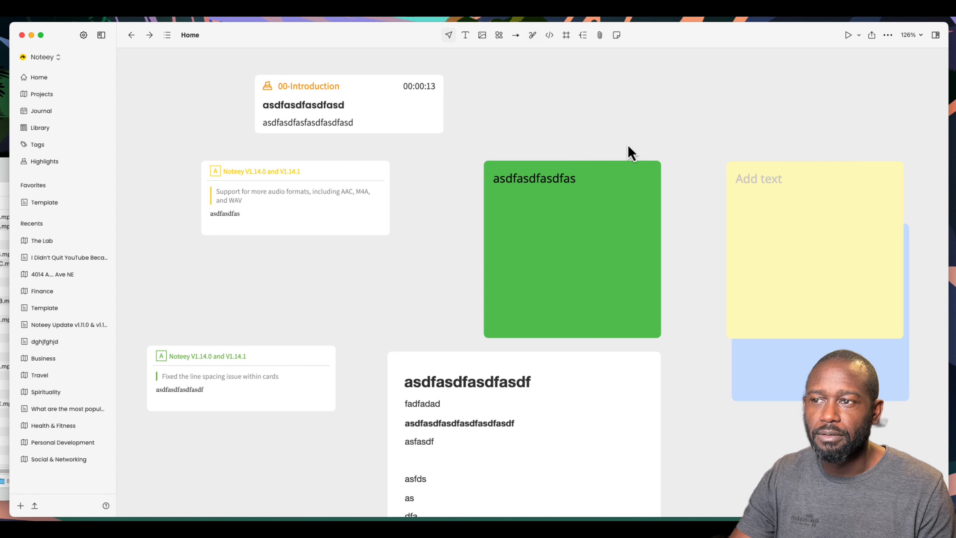
Move the 00-Introduction highlight card closer to the green sticky note and locate the highlight in its source audio.
drag(392, 98, 488, 112)
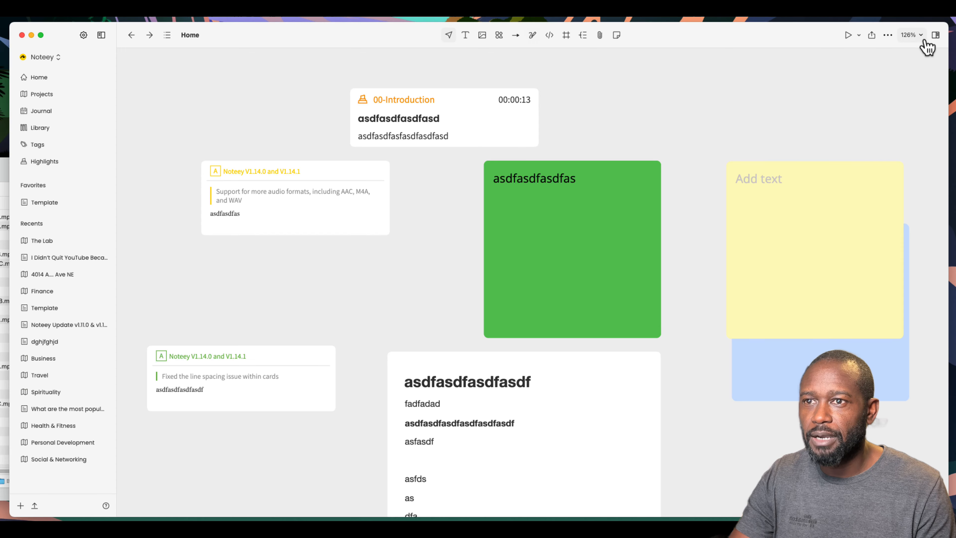
click(467, 102)
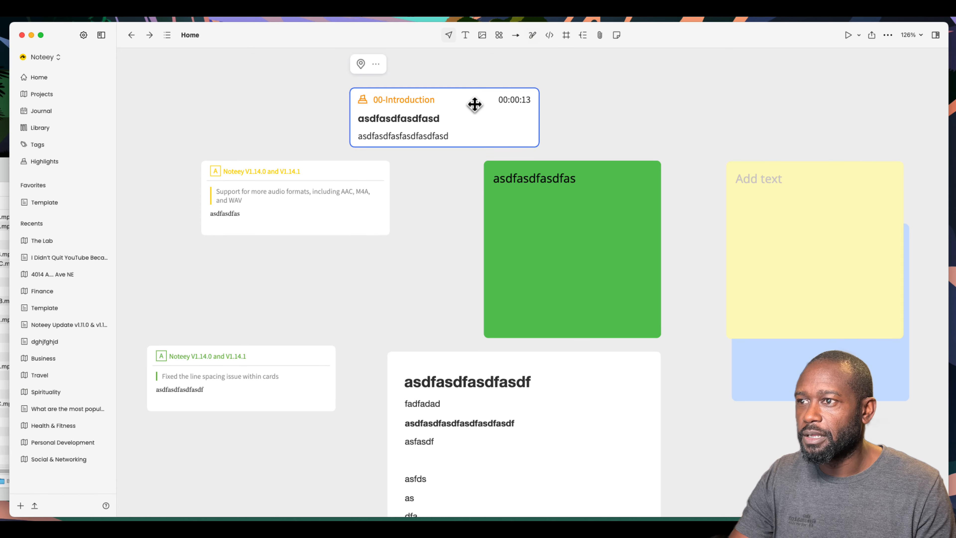
click(361, 64)
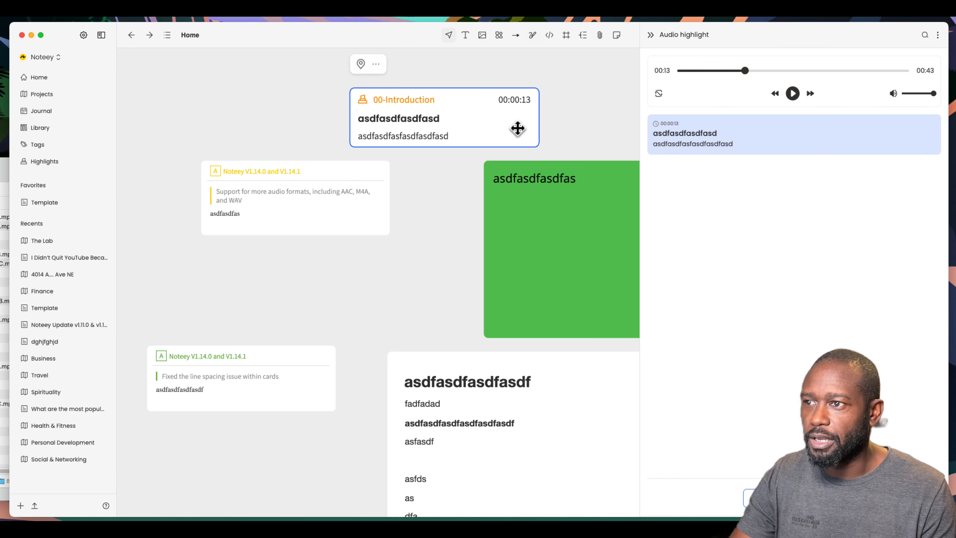
Open the Library and look through its cards and media files, including the 00-Introduction audio and its highlight.
click(42, 128)
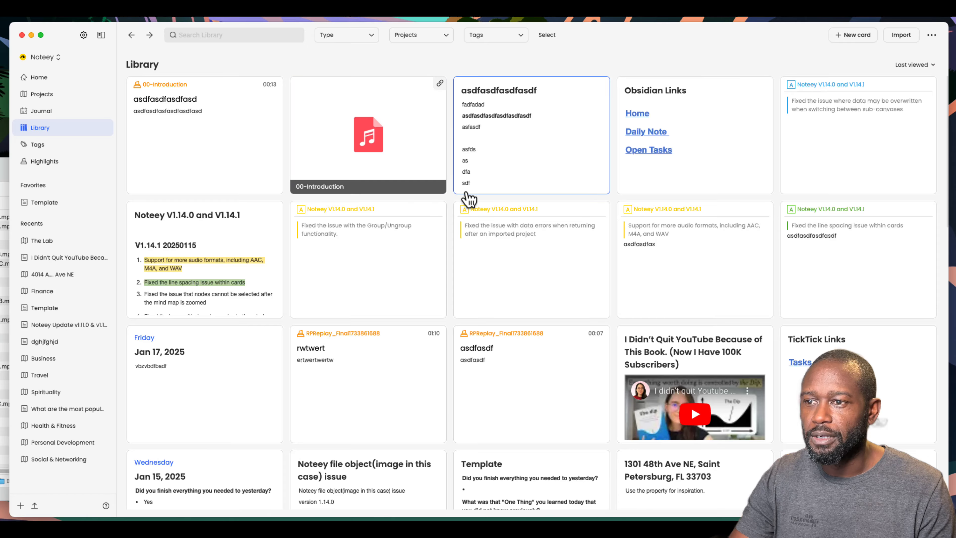
scroll(469, 198, down, 15)
scroll(471, 198, down, 3)
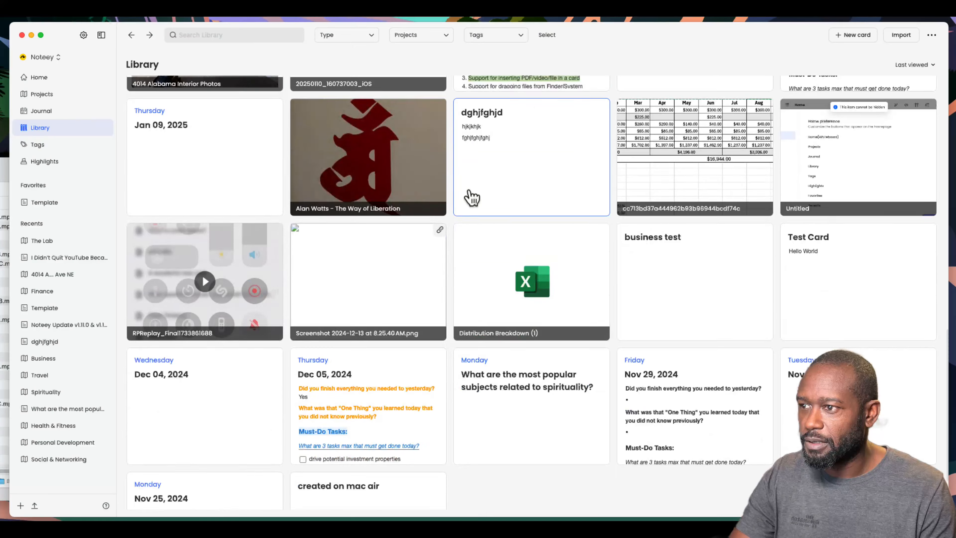
scroll(472, 197, up, 8)
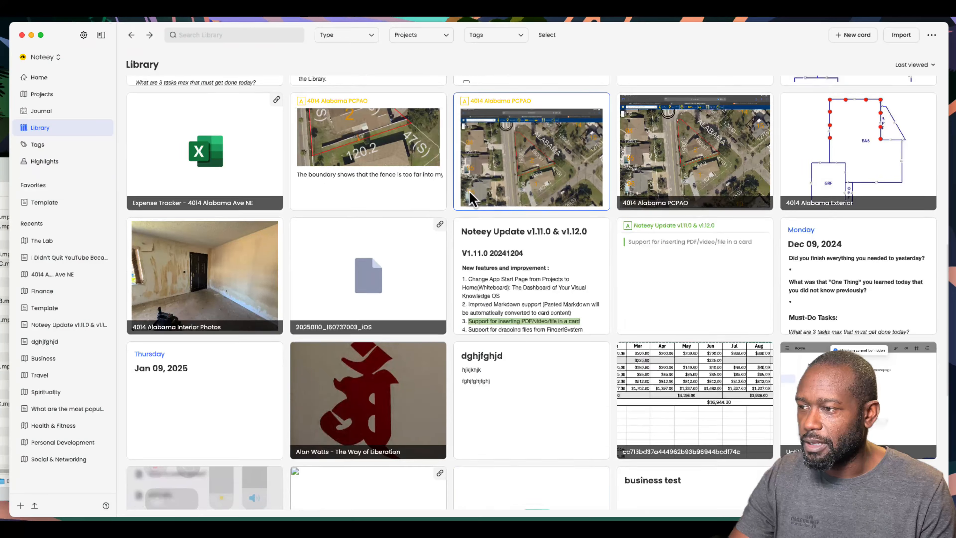
scroll(472, 197, down, 8)
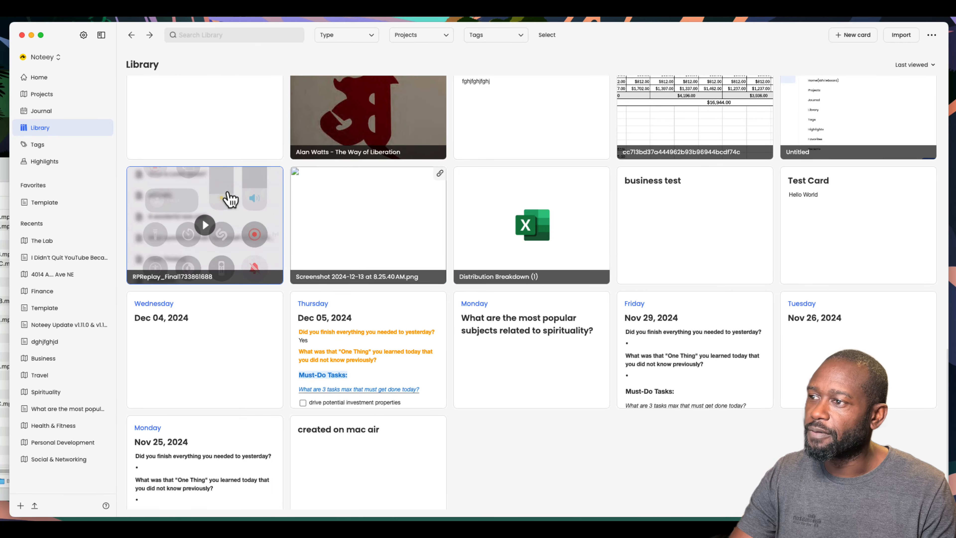
scroll(252, 255, up, 10)
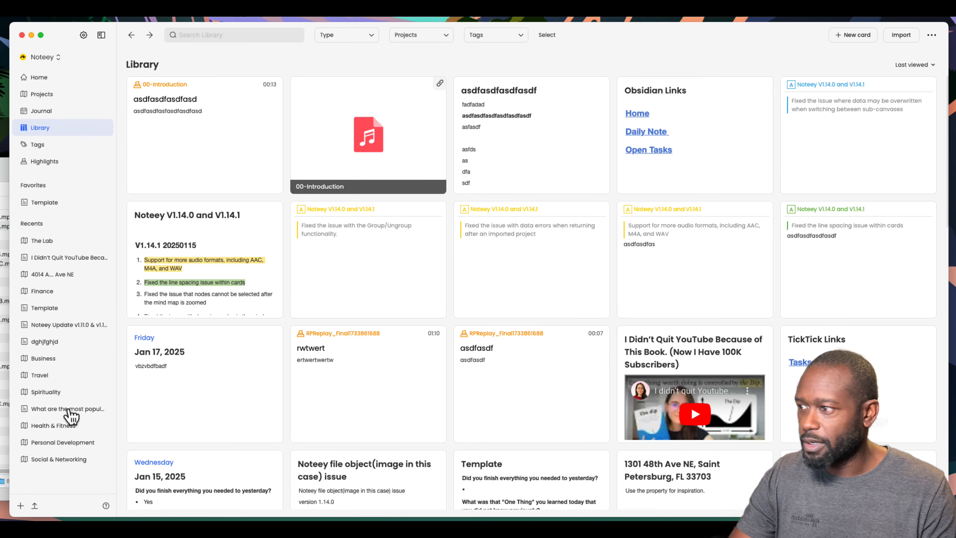
Switch to the Noteey Public Wiki window and review the New Features and Improvements list, from canvas audio playback to switching connection line types.
drag(4, 169, 0, 113)
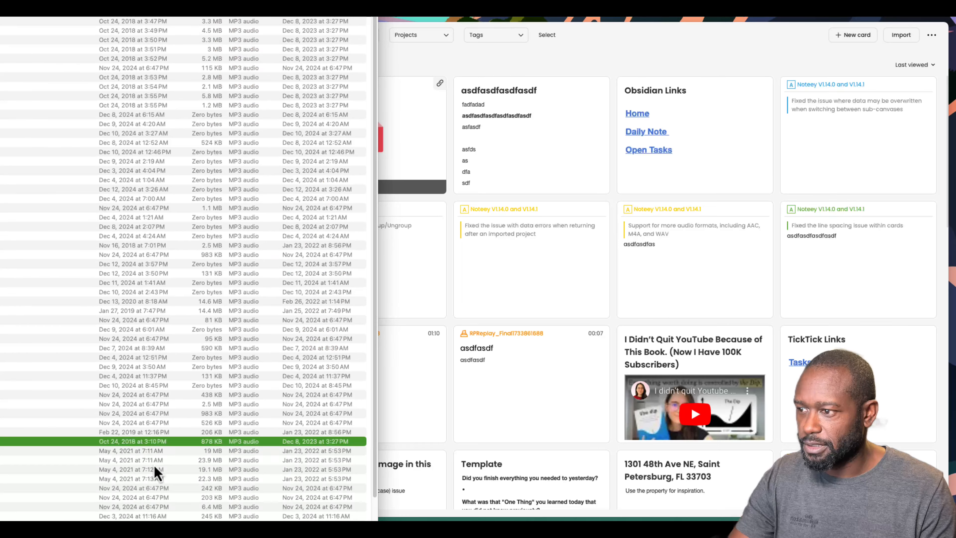
click(379, 289)
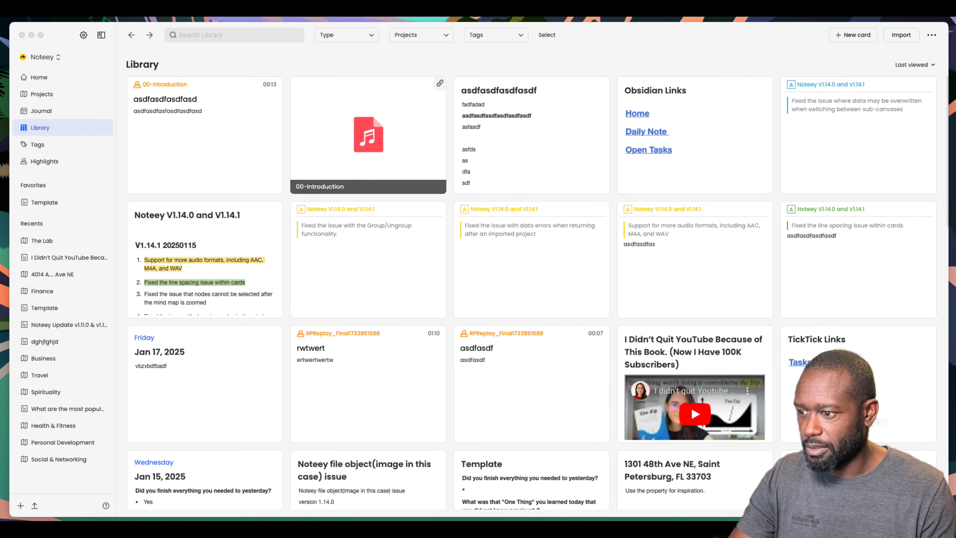
key(super+Tab)
click(359, 199)
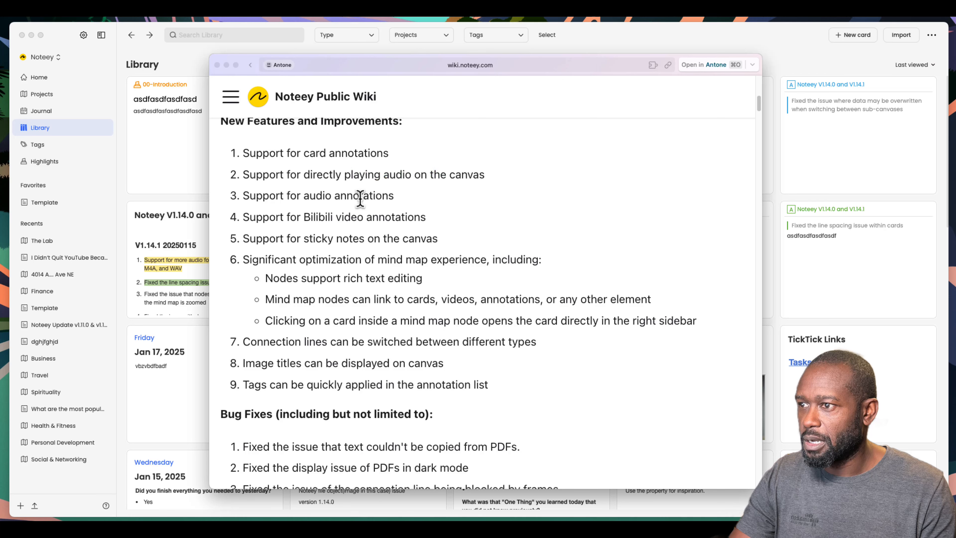
drag(388, 176, 459, 175)
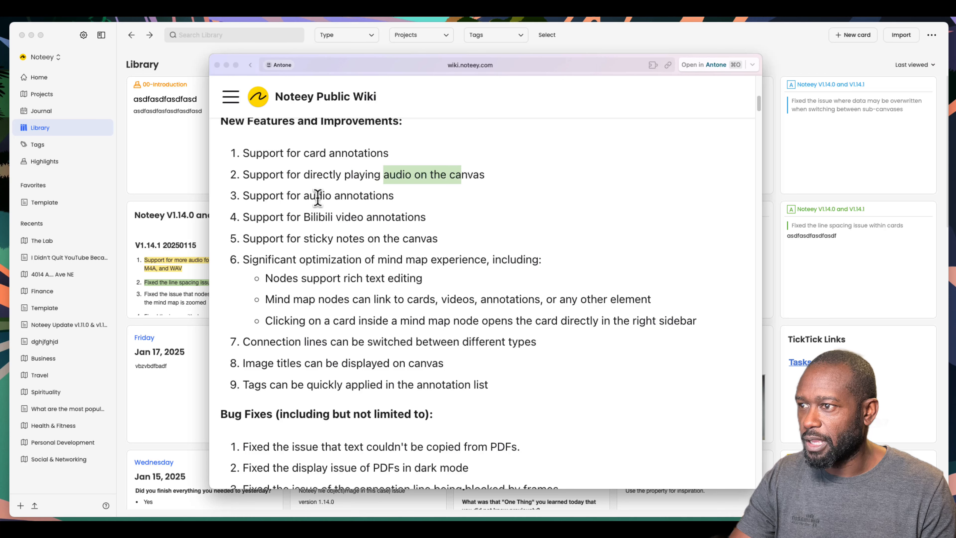
drag(310, 196, 406, 203)
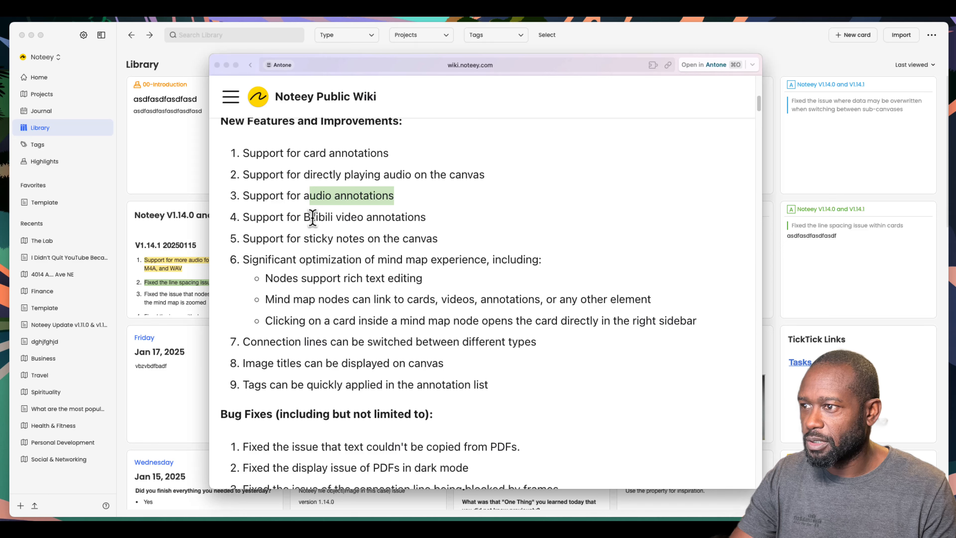
drag(304, 217, 363, 217)
drag(309, 239, 439, 239)
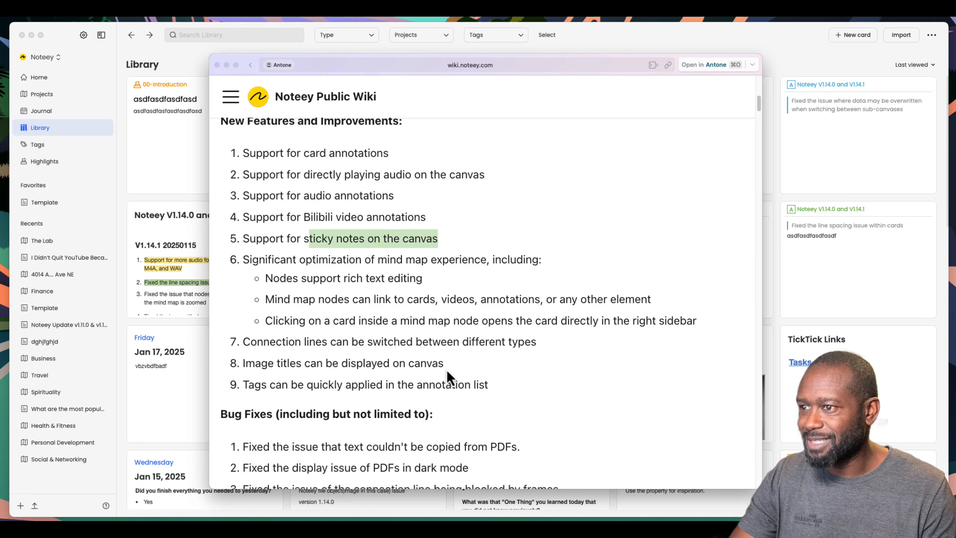
click(377, 345)
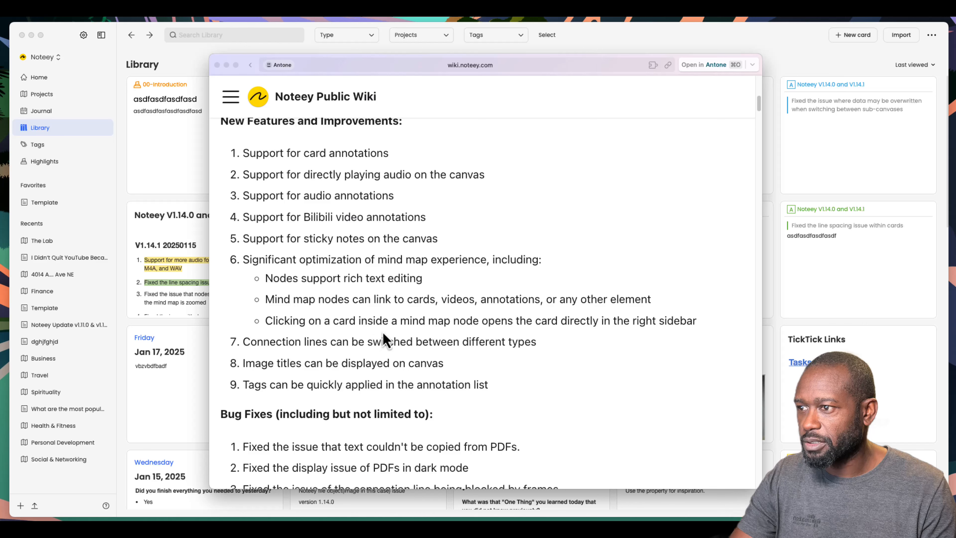
drag(371, 260, 481, 260)
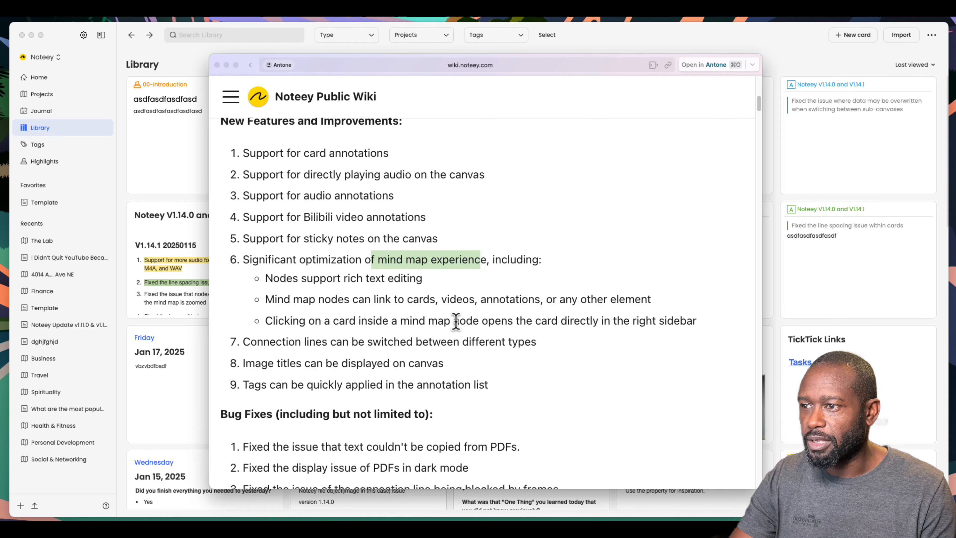
click(345, 341)
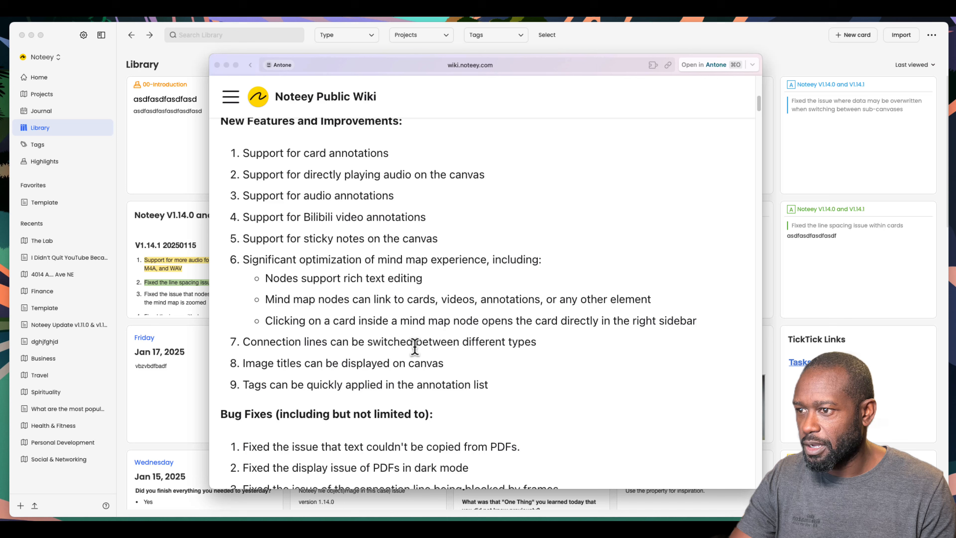
drag(479, 342, 313, 335)
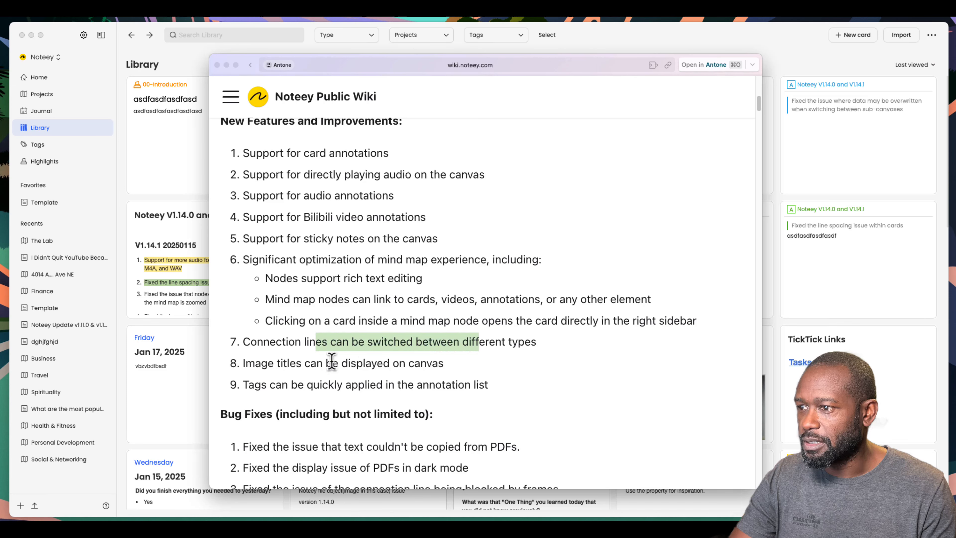
Leave the wiki for the Home canvas and move the 00-Introduction highlight card to just above the green sticky note.
click(265, 365)
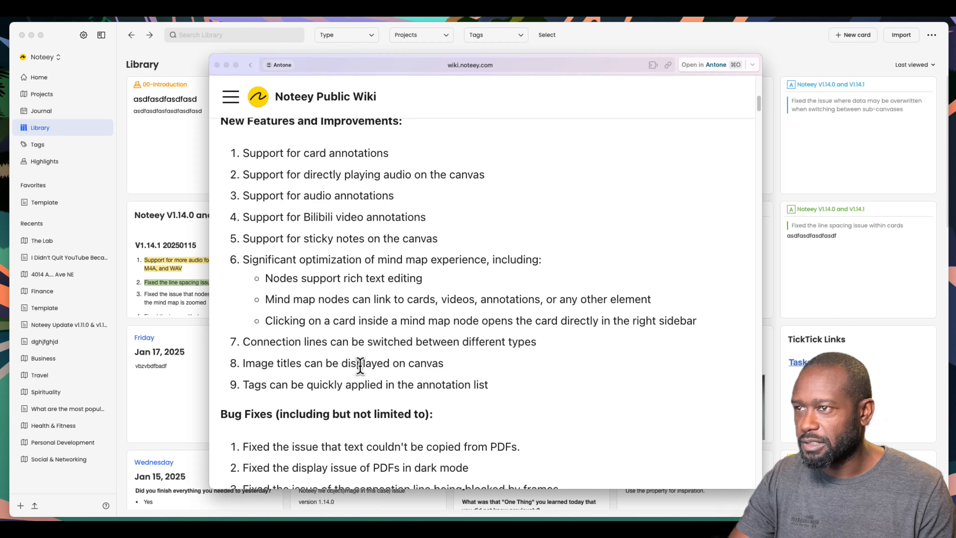
click(600, 50)
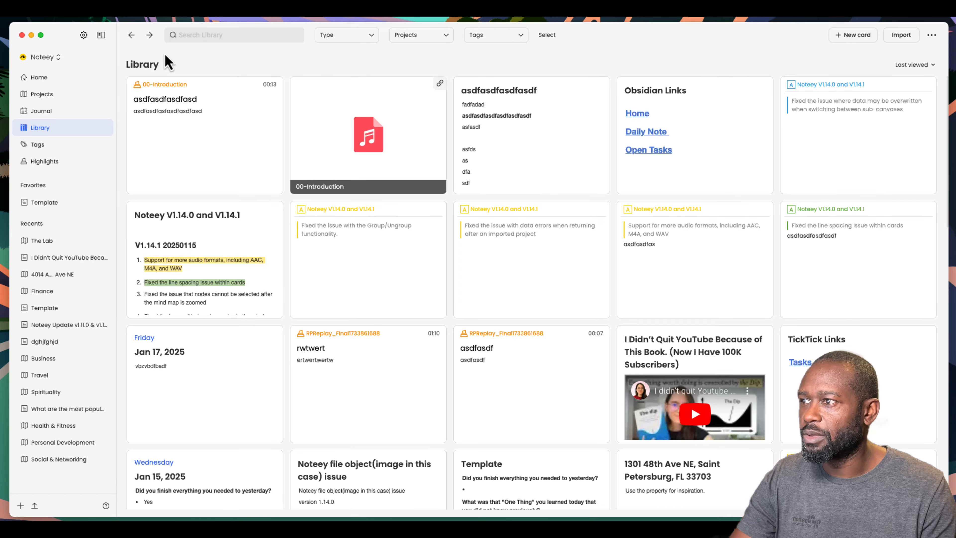
click(132, 35)
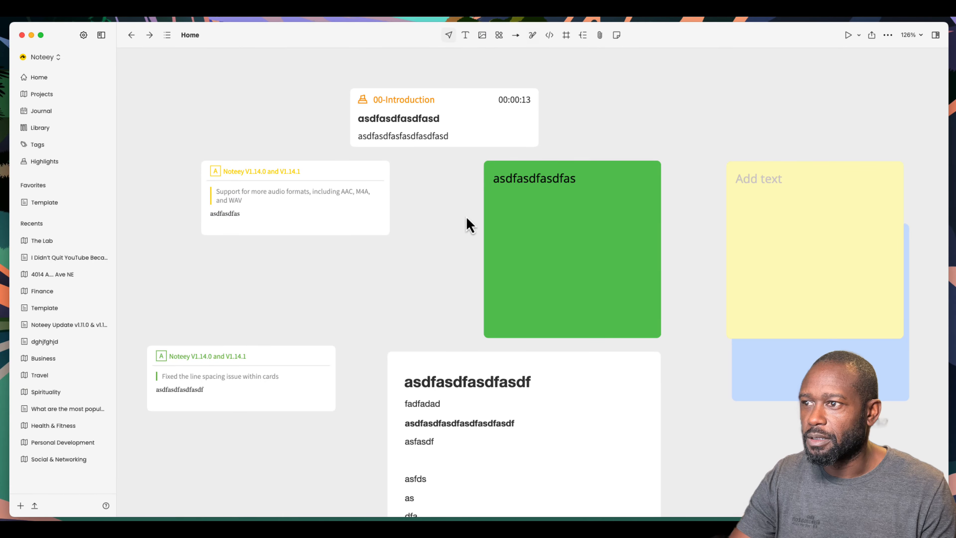
drag(459, 99, 514, 104)
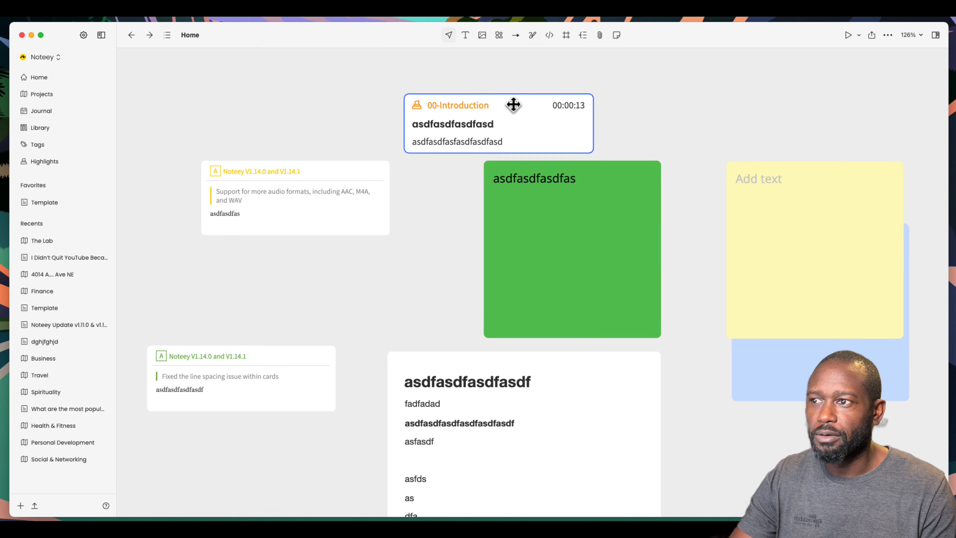
scroll(458, 249, up, 5)
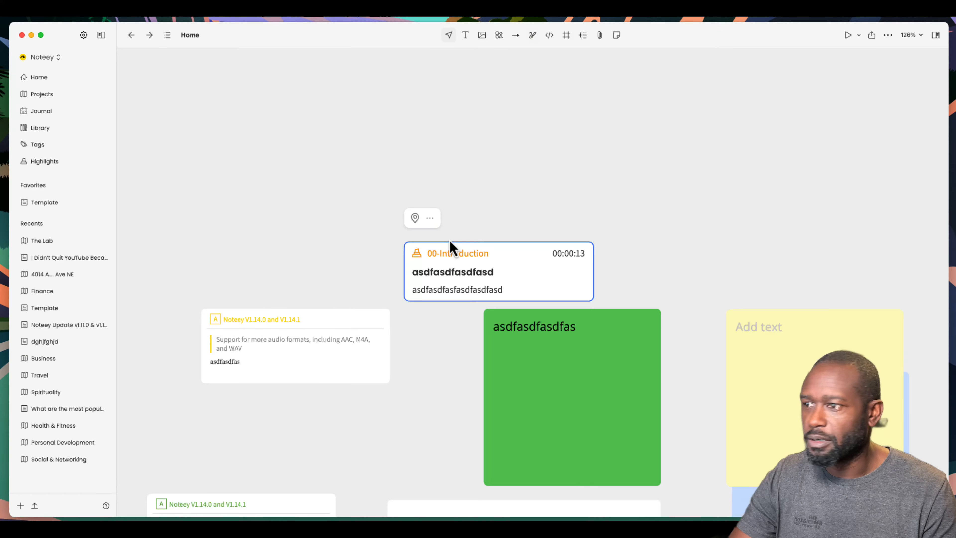
click(415, 231)
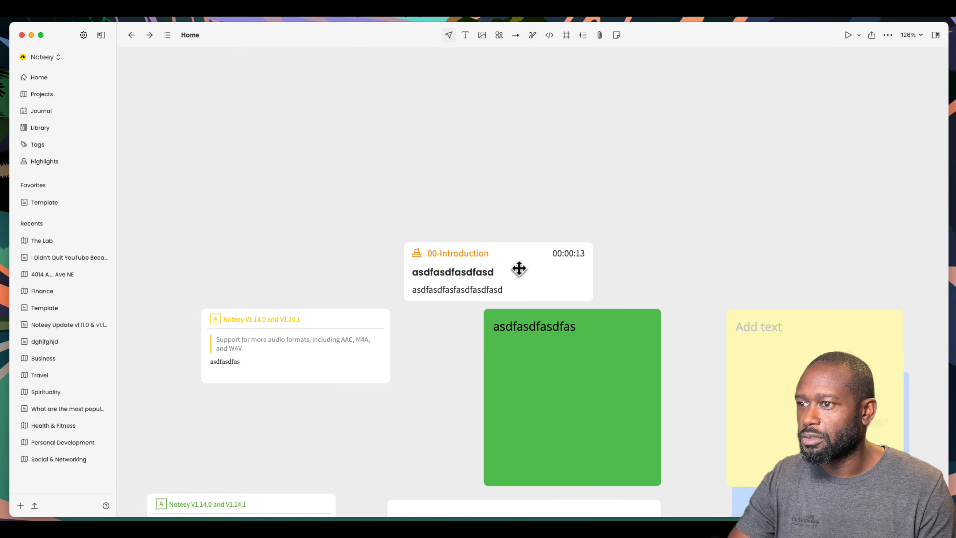
Place the interior photos image from the Library on the canvas, below the highlight card about the line spacing fix.
scroll(636, 264, down, 10)
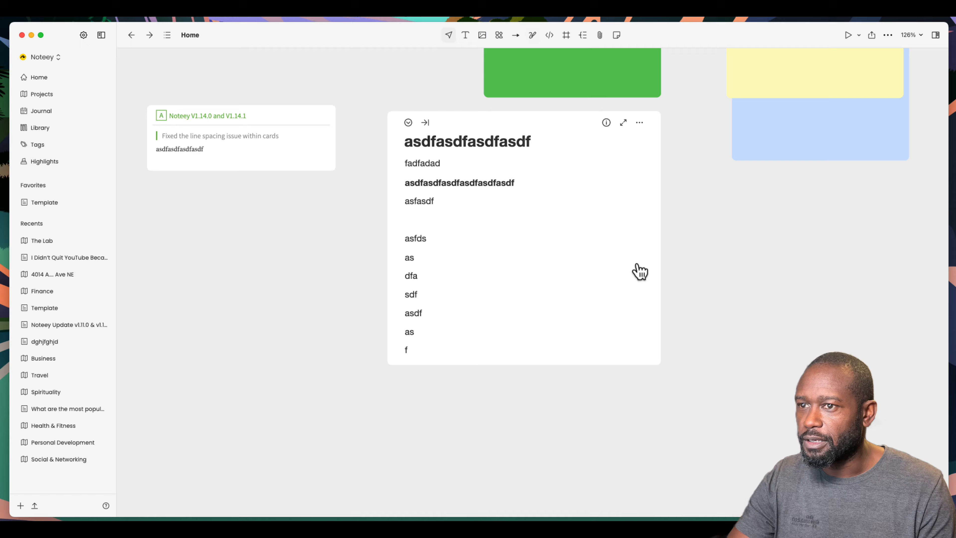
scroll(636, 271, up, 6)
click(936, 36)
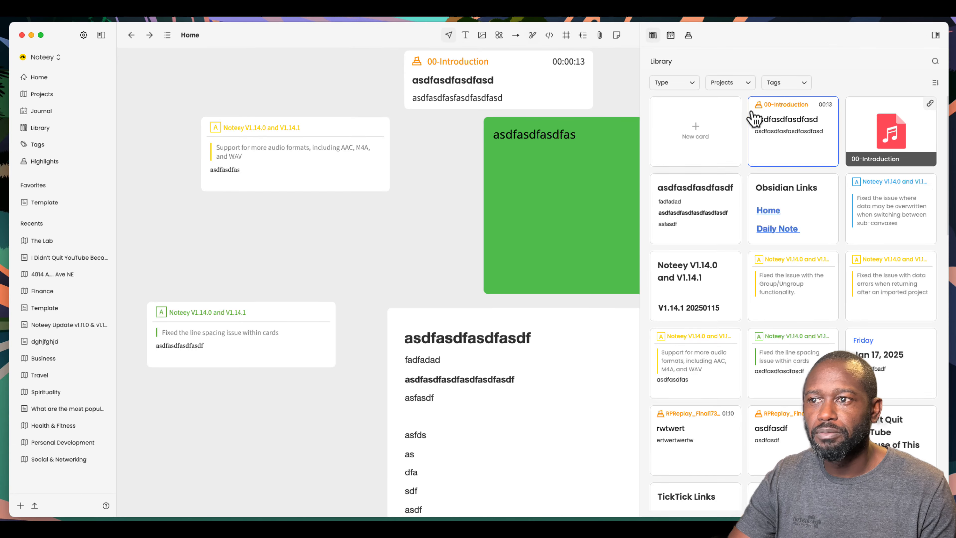
scroll(873, 285, down, 8)
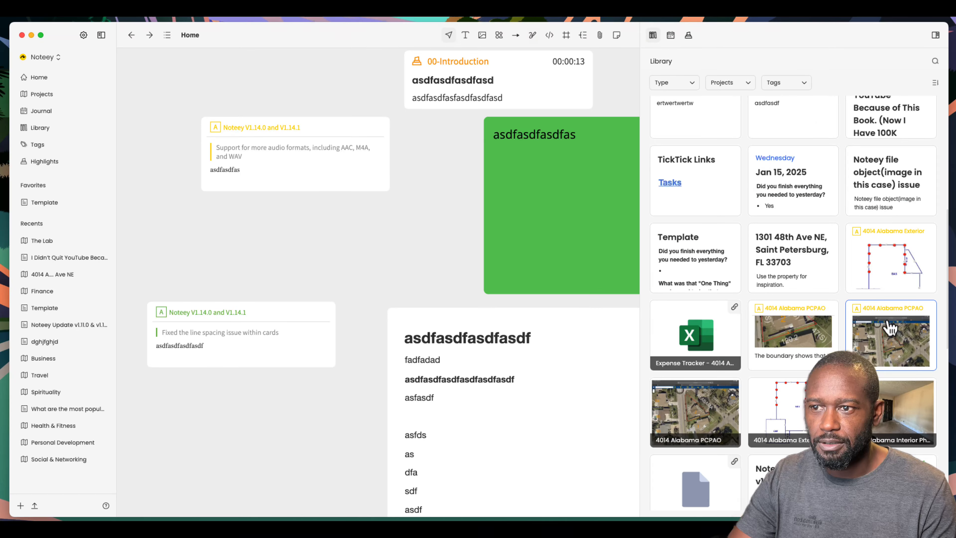
scroll(880, 295, down, 5)
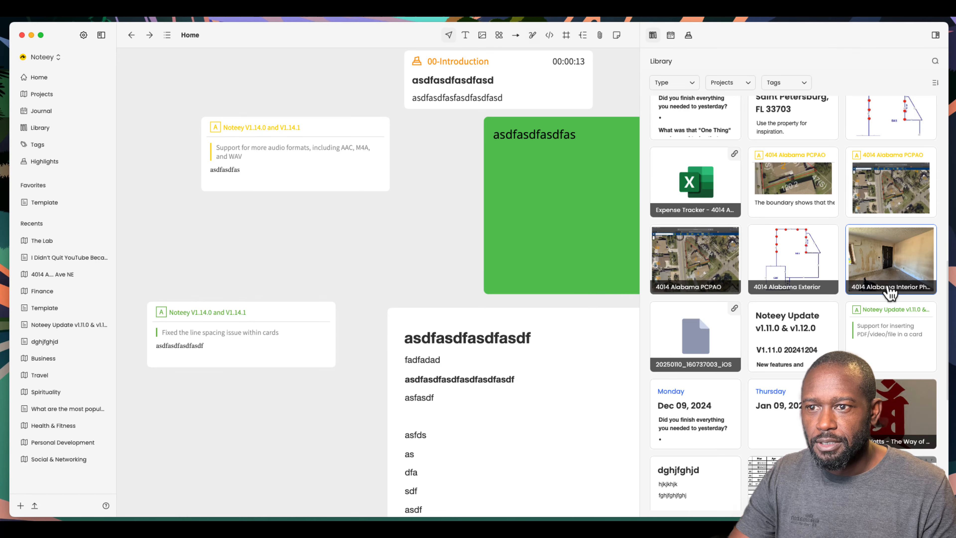
scroll(894, 287, down, 2)
drag(906, 217, 438, 288)
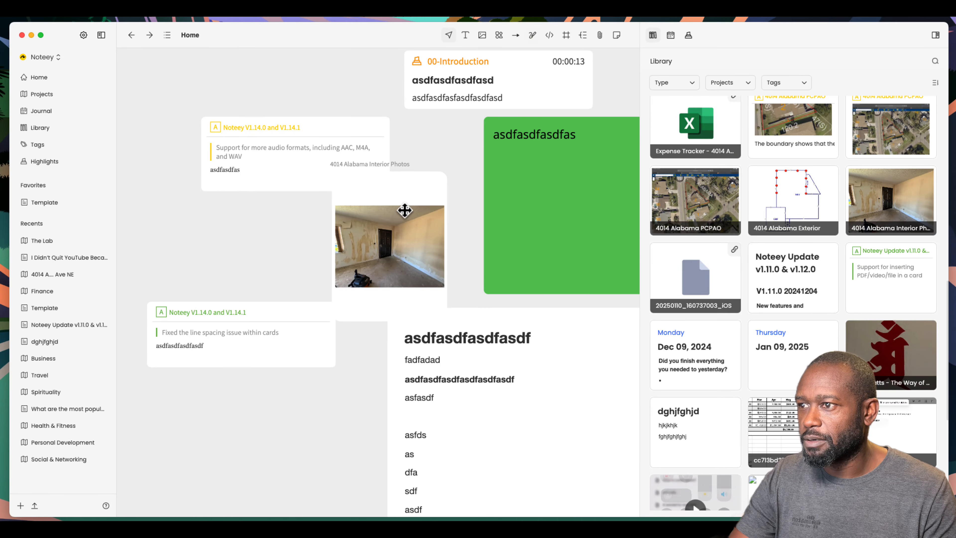
drag(386, 246, 260, 466)
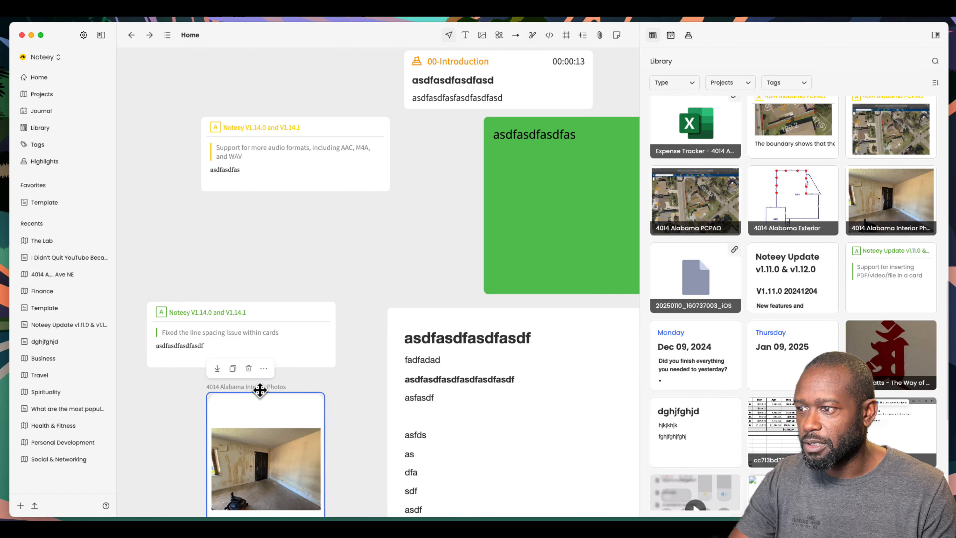
click(187, 399)
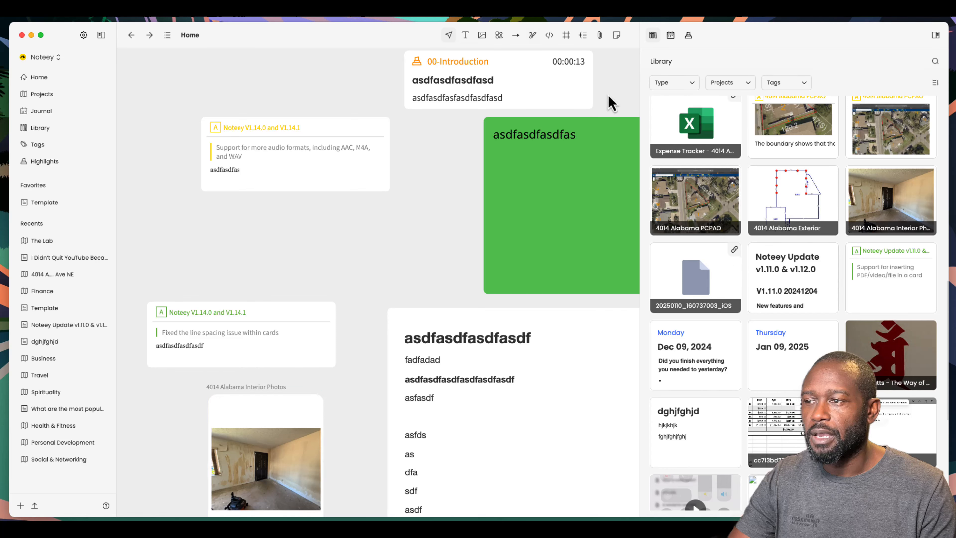
Move the line spacing highlight card farther above the interior photo and draw a connection arrow from the photo's top to the card's bottom edge.
drag(217, 241, 354, 248)
click(265, 399)
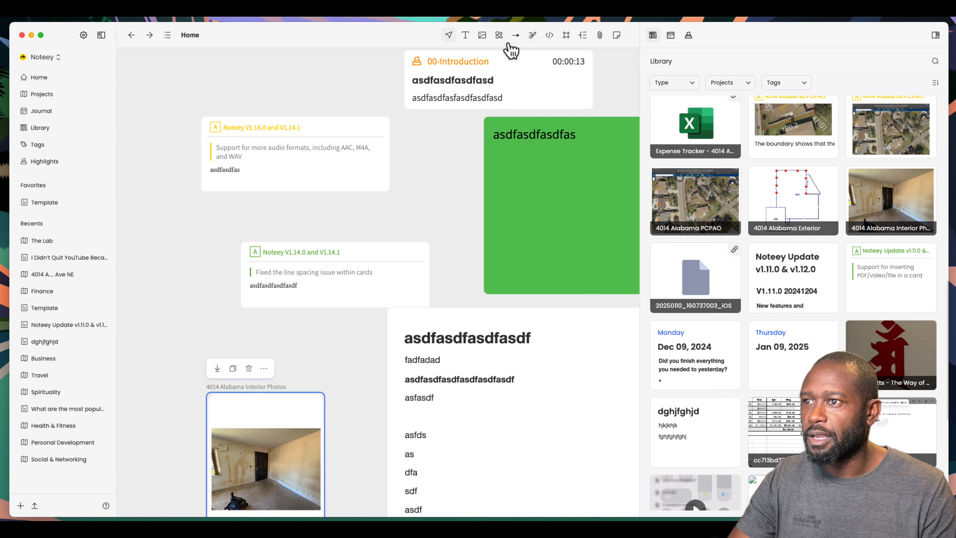
click(516, 35)
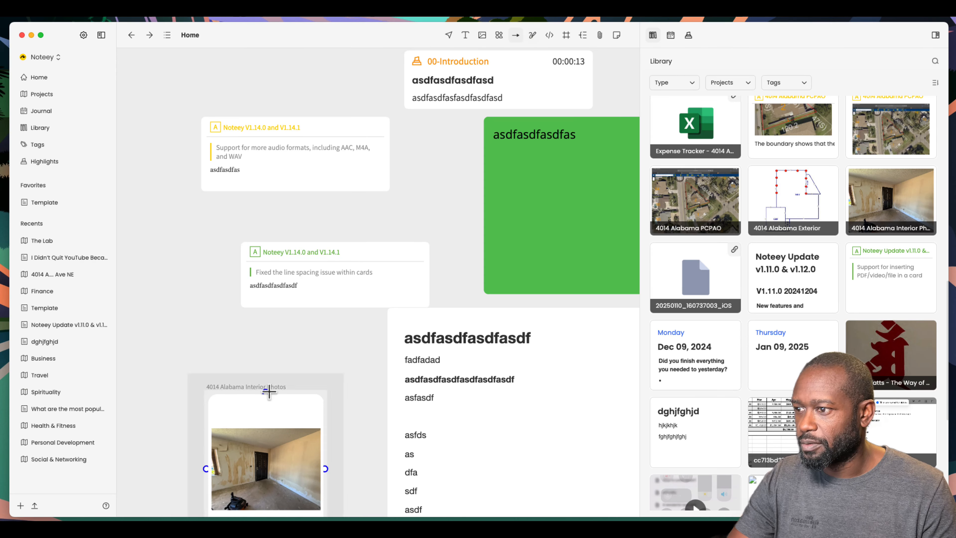
drag(267, 391, 335, 310)
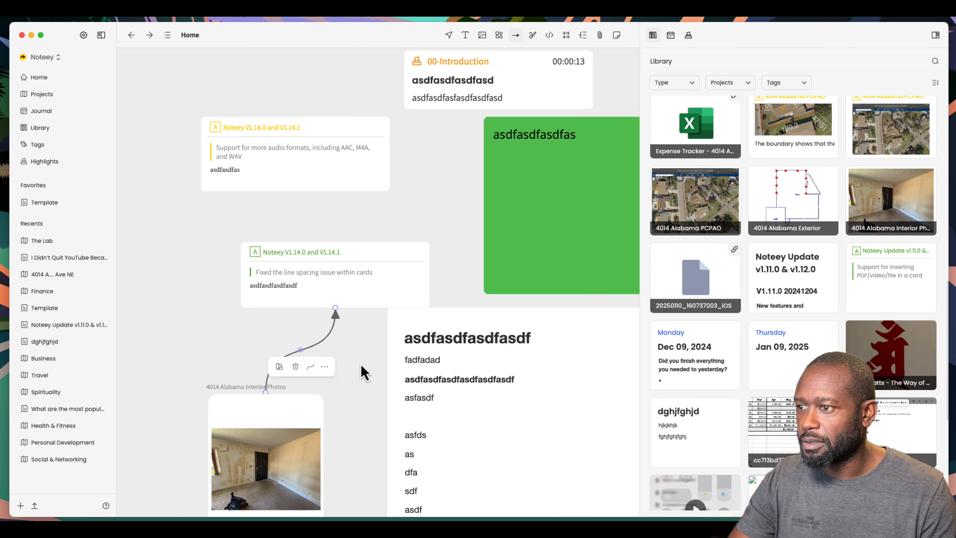
Show the line type options for the connection between the interior photo and the highlight card, keeping the curved type.
click(328, 338)
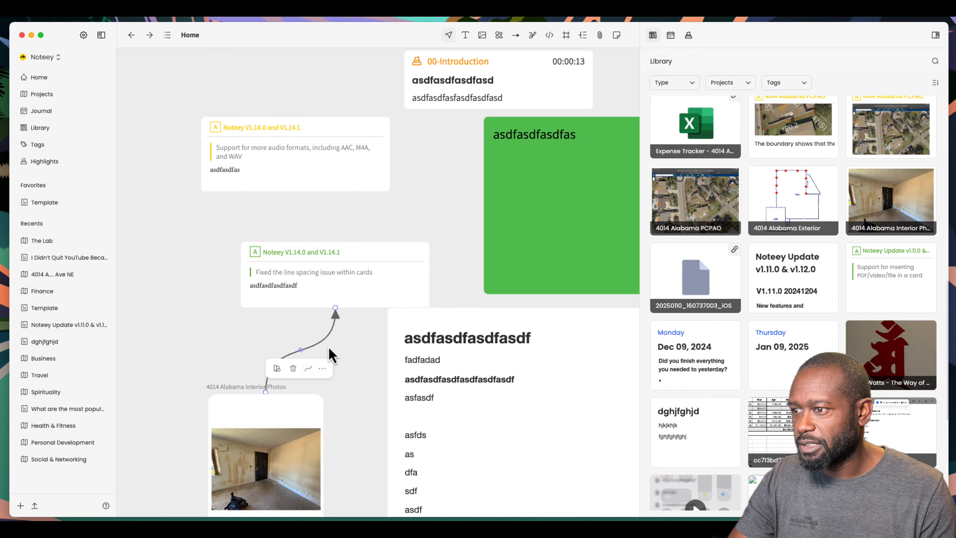
click(308, 368)
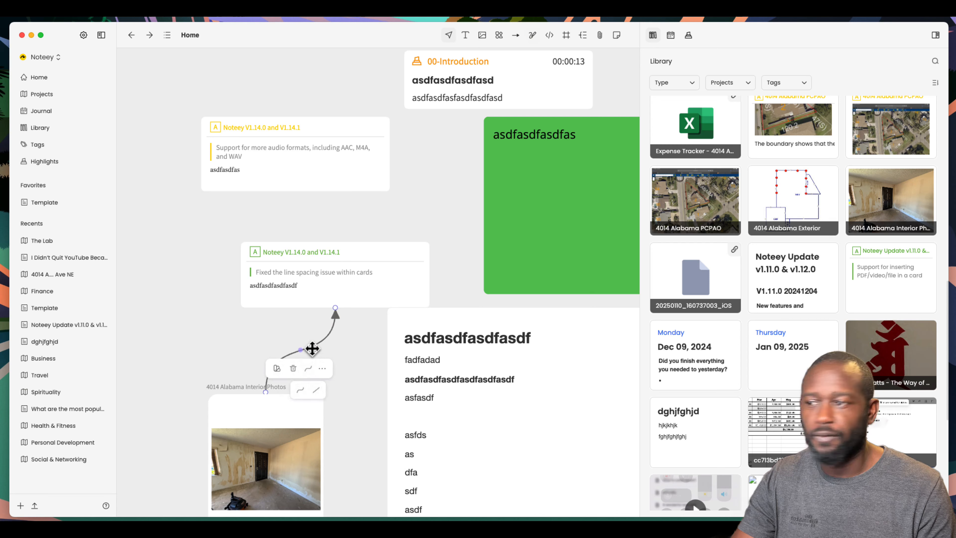
click(326, 235)
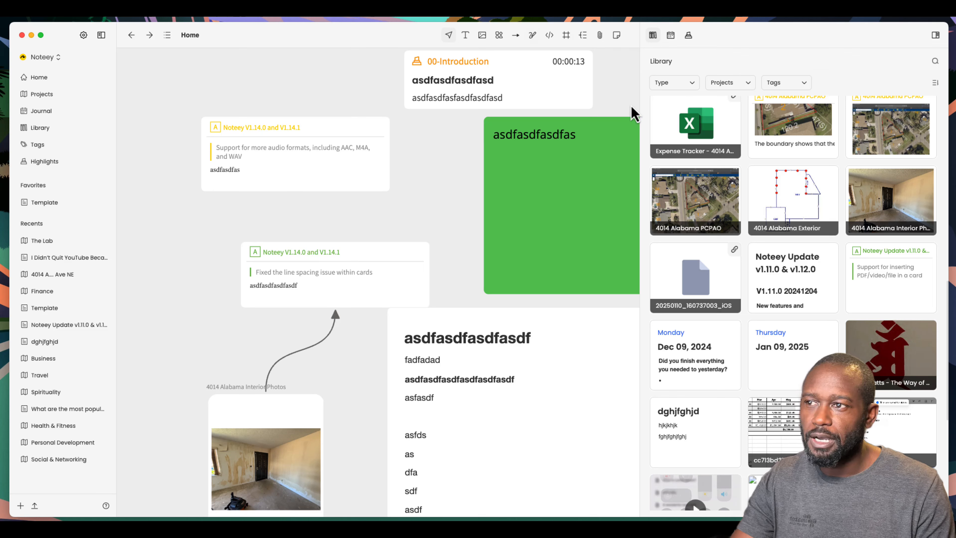
Shrink the green sticky note to a narrower, shorter rectangle beneath the 00-Introduction highlight card.
click(561, 134)
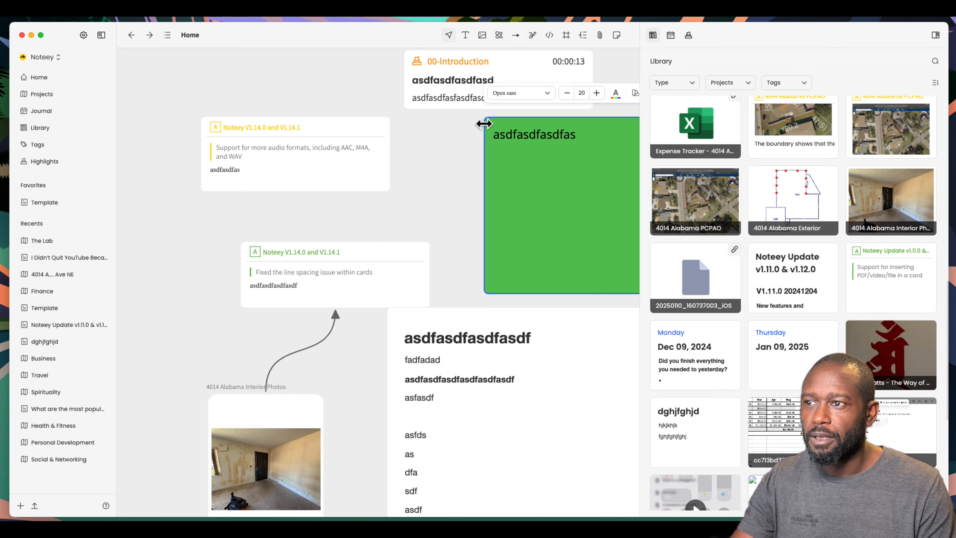
drag(485, 118, 494, 145)
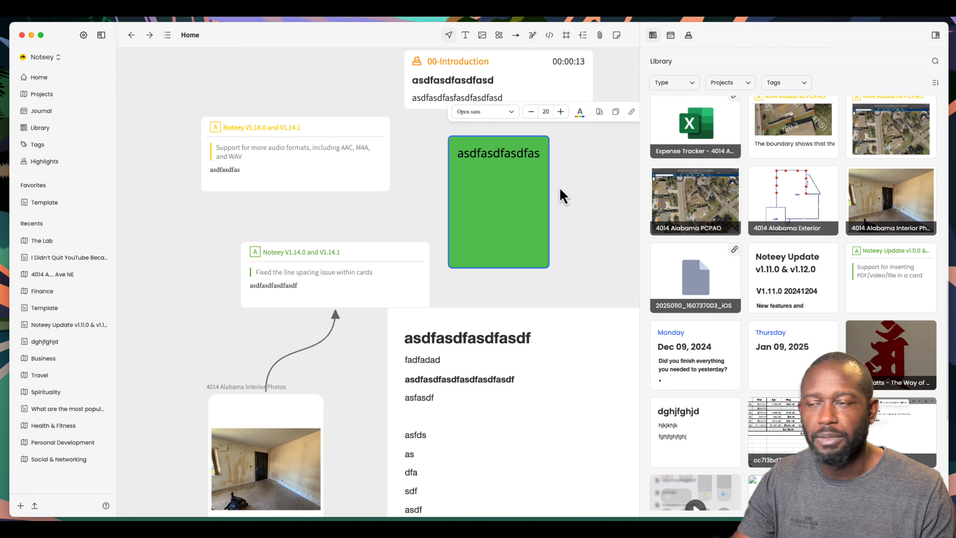
click(584, 175)
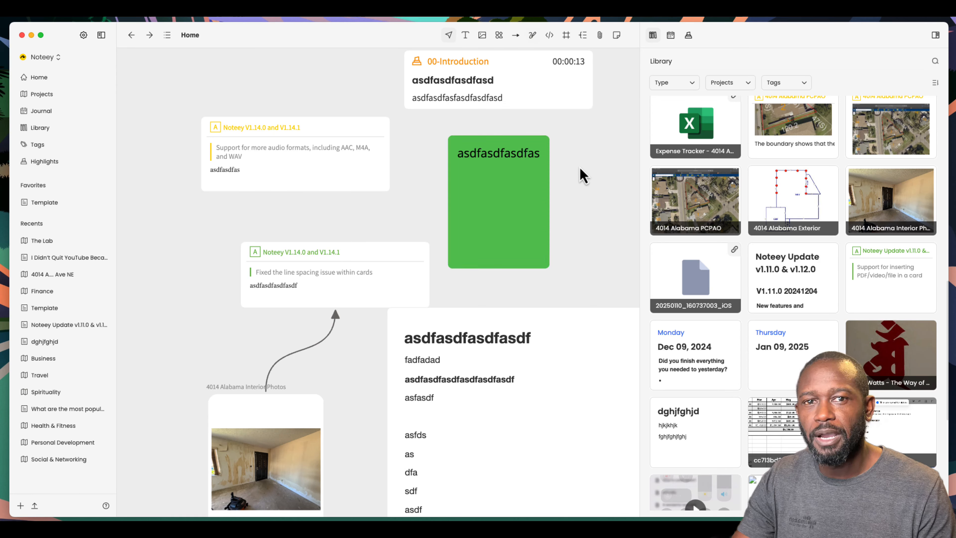